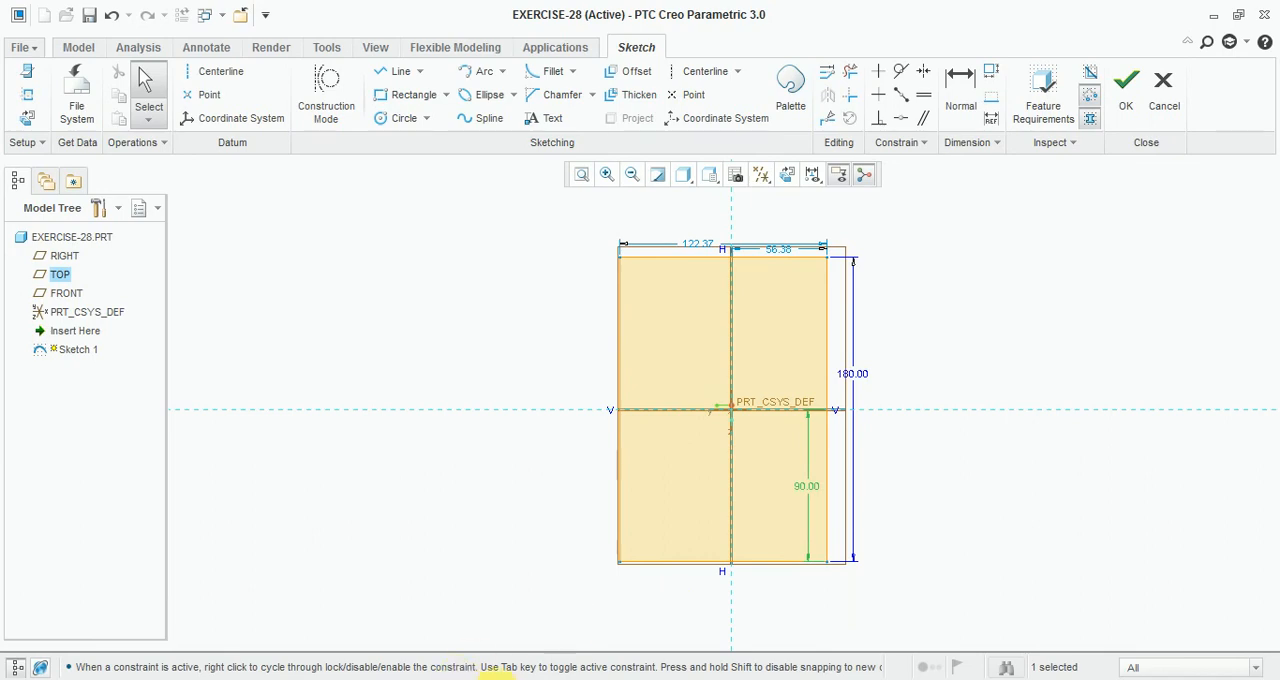
Step: Set the rectangle's overall width to 80 mm after checking the reference drawing
left_click(509, 679)
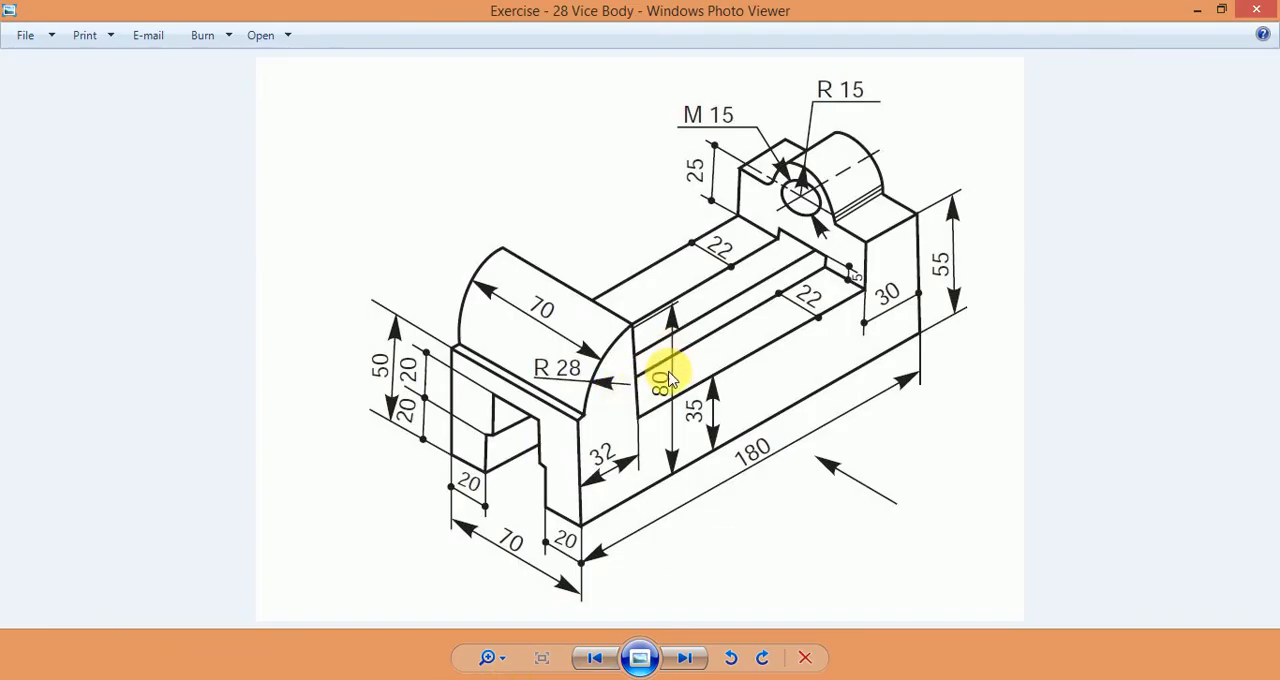
left_click(320, 679)
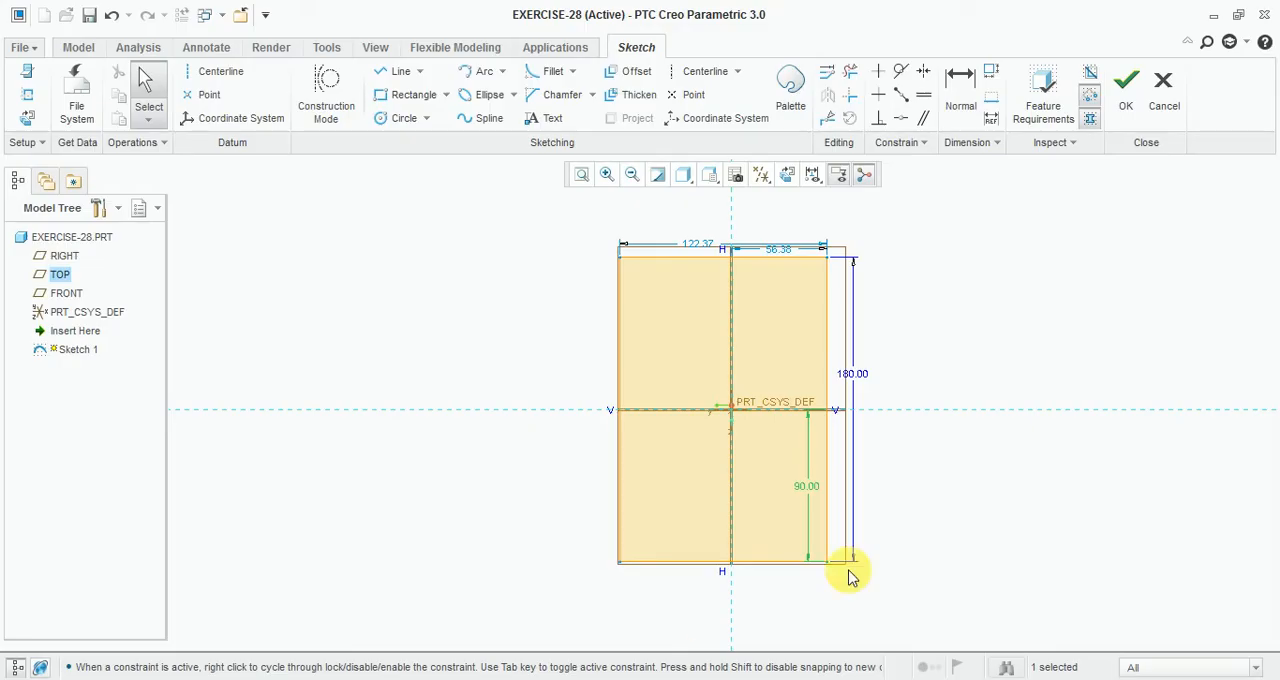
double_click(698, 244)
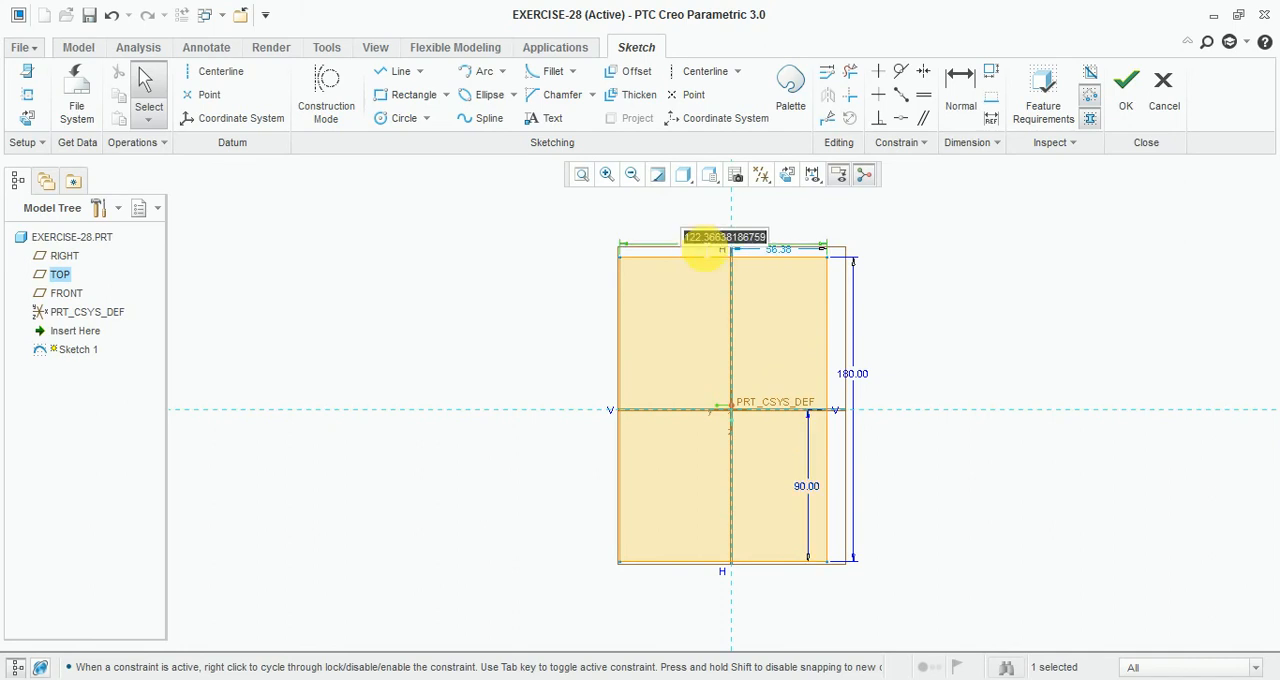
type("80")
key("Return")
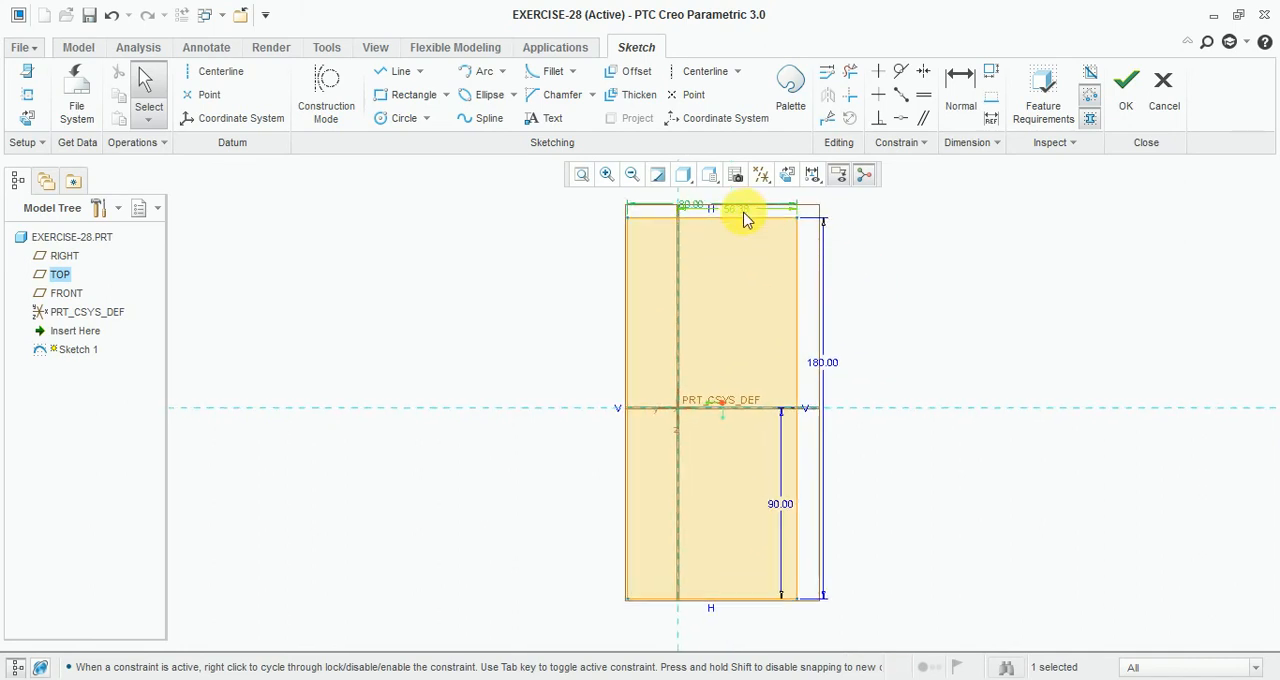
Step: Set the dimension from the vertical reference to the rectangle's right edge to 80/2
double_click(743, 218)
type("80")
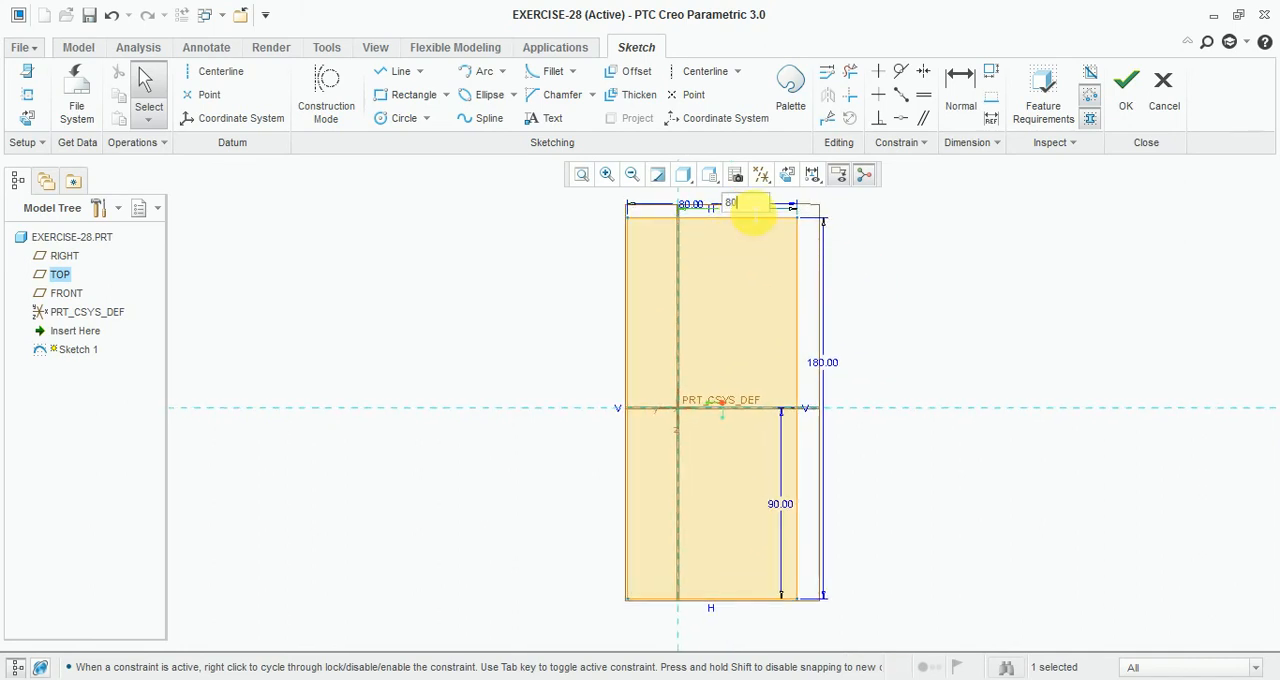
type("/2")
key("Return")
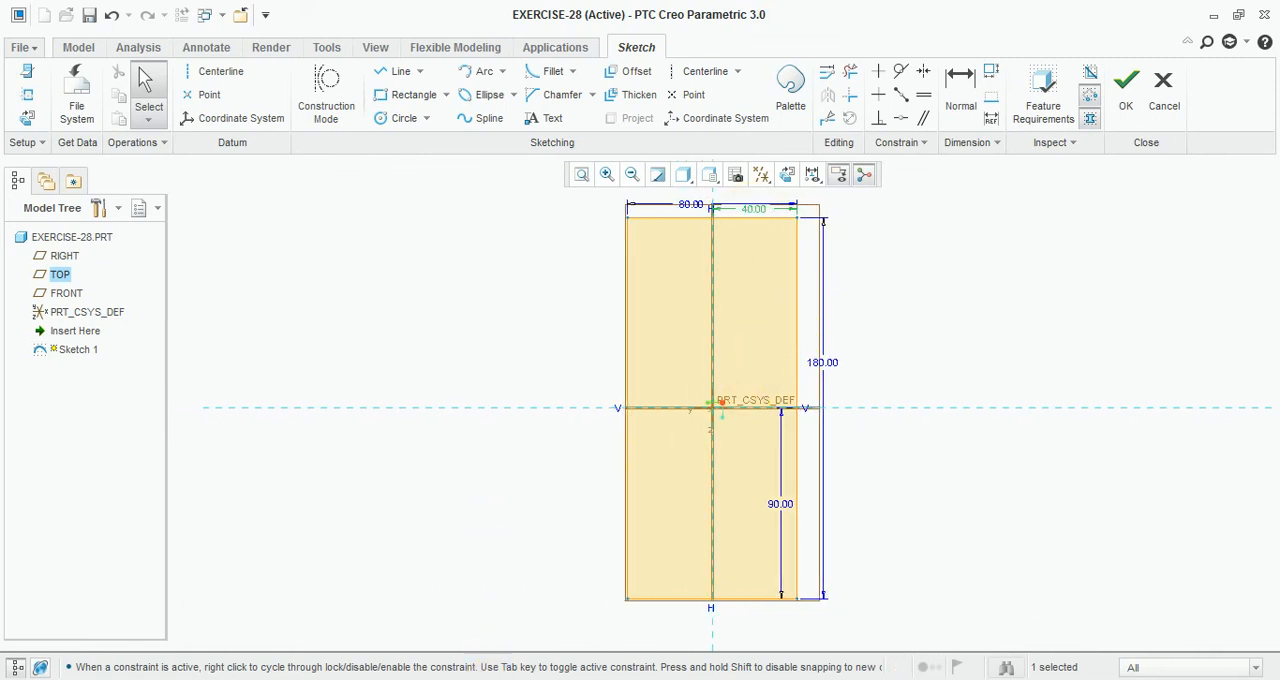
Step: Draw a stepped line chain from the top edge down, across past the centre, down, and across to the left edge
left_click(488, 679)
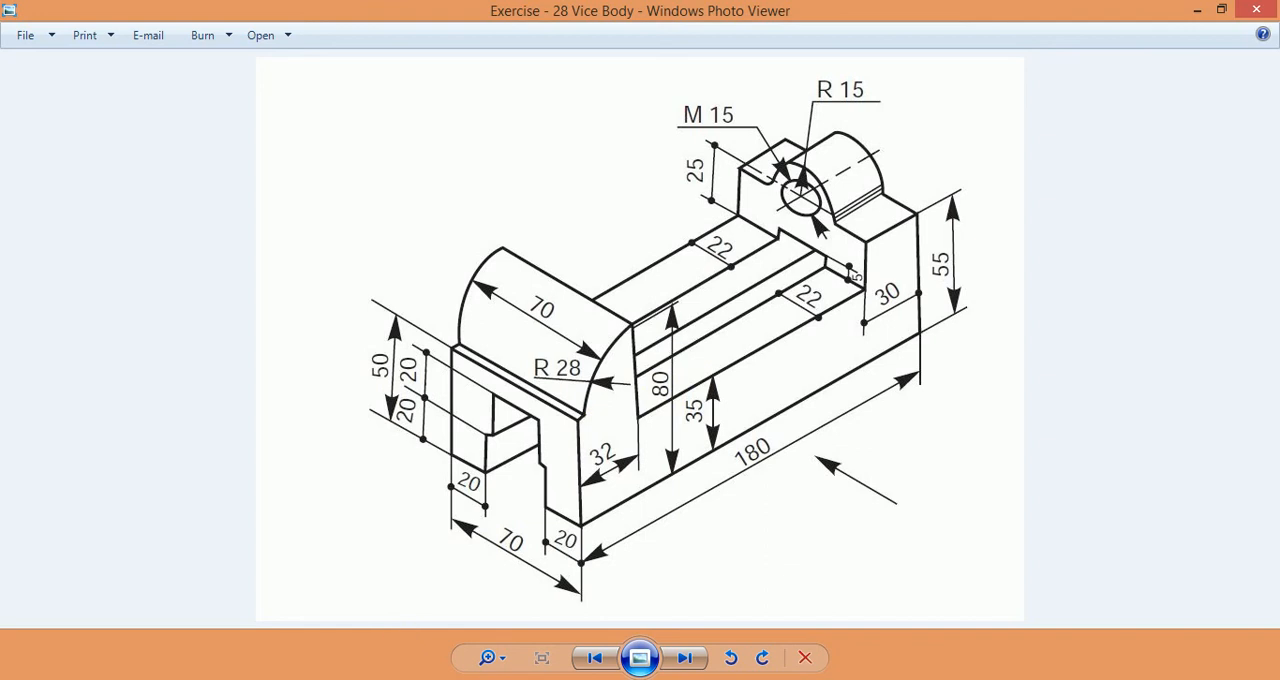
left_click(482, 679)
key("alt+Tab")
scroll(719, 221, "down", 3)
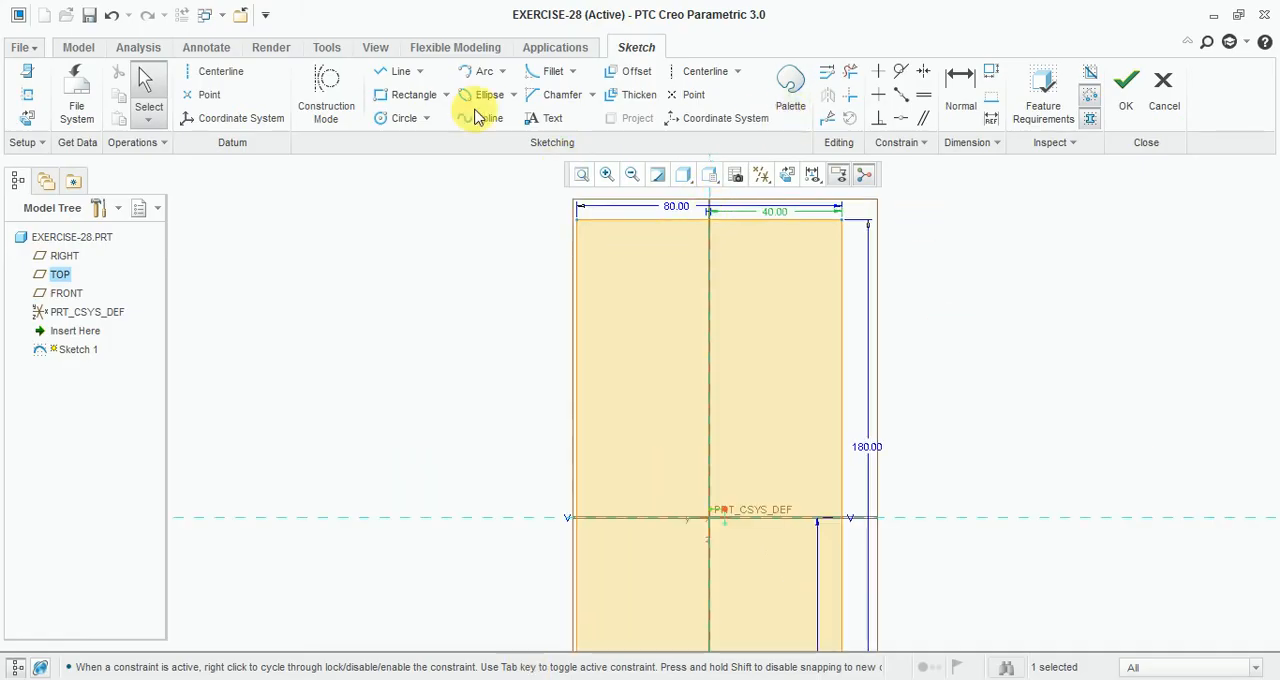
left_click(400, 72)
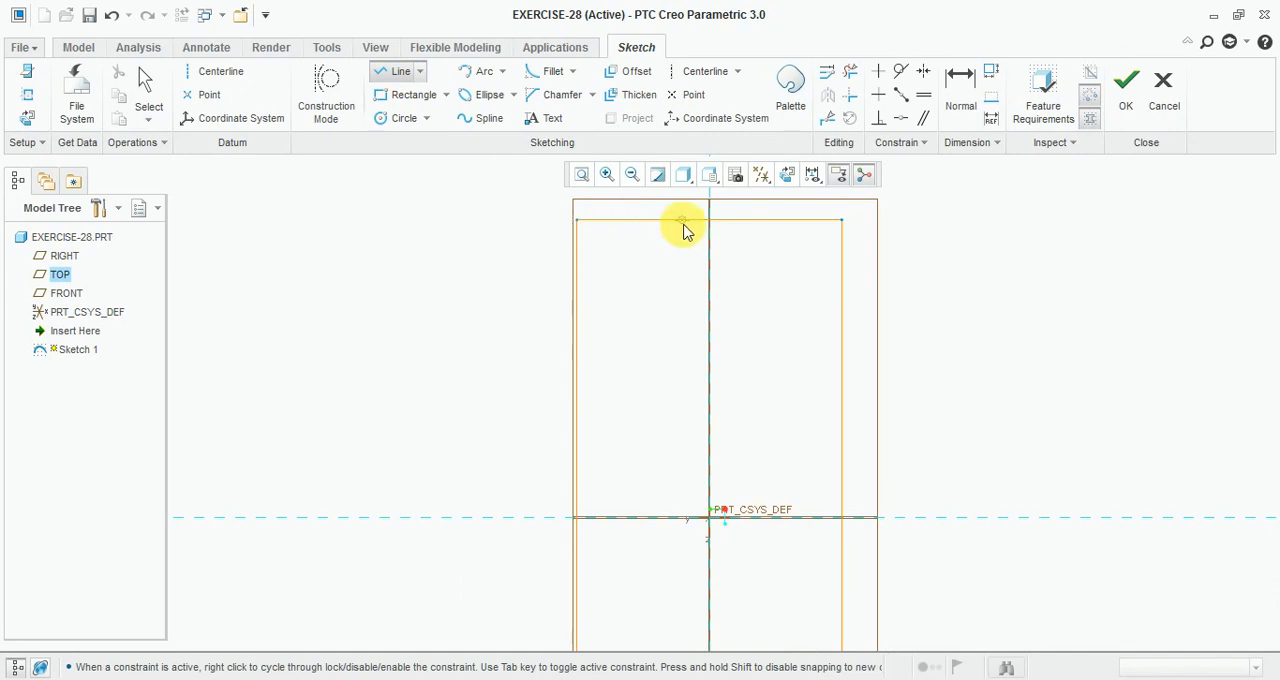
left_click(683, 221)
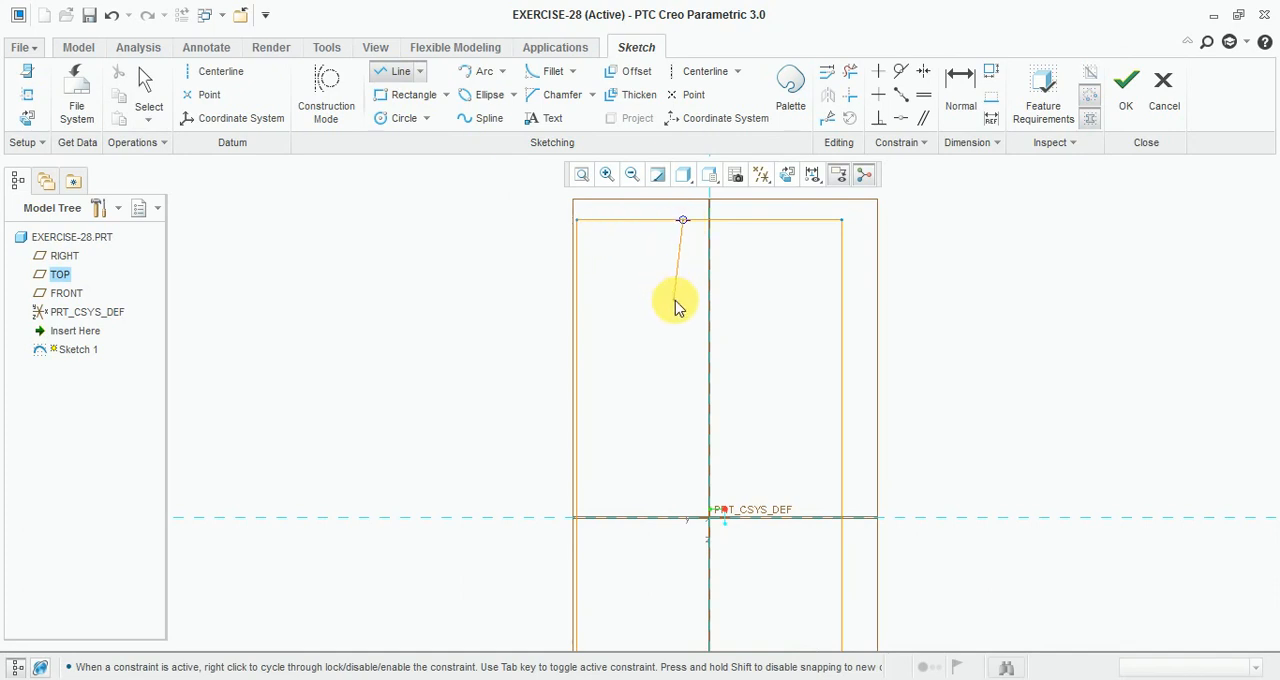
left_click(683, 301)
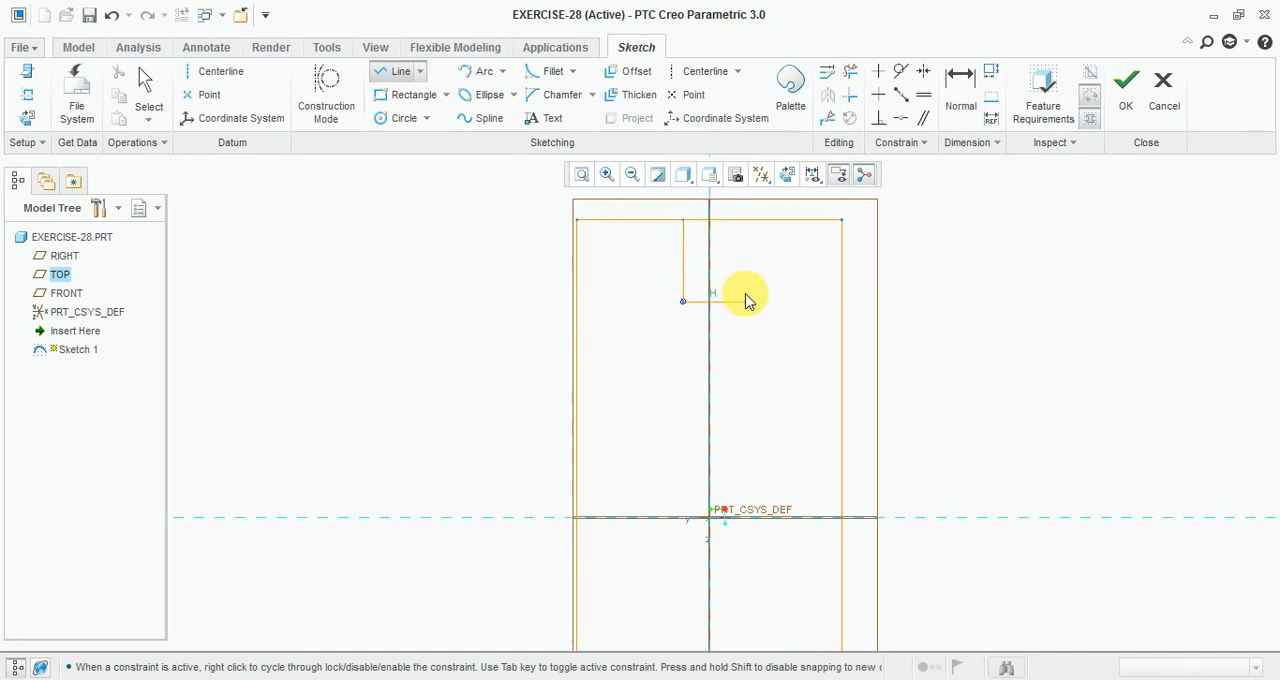
left_click(755, 300)
scroll(770, 300, "down", 3)
scroll(780, 400, "up", 2)
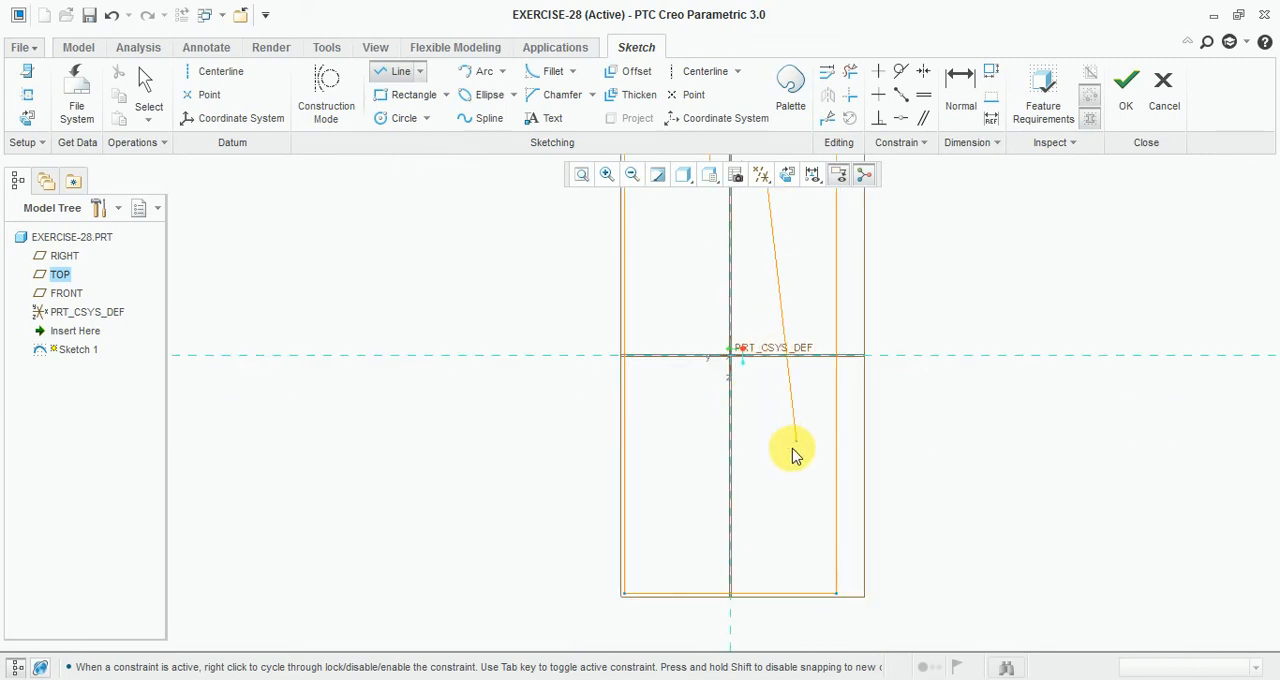
left_click(779, 452)
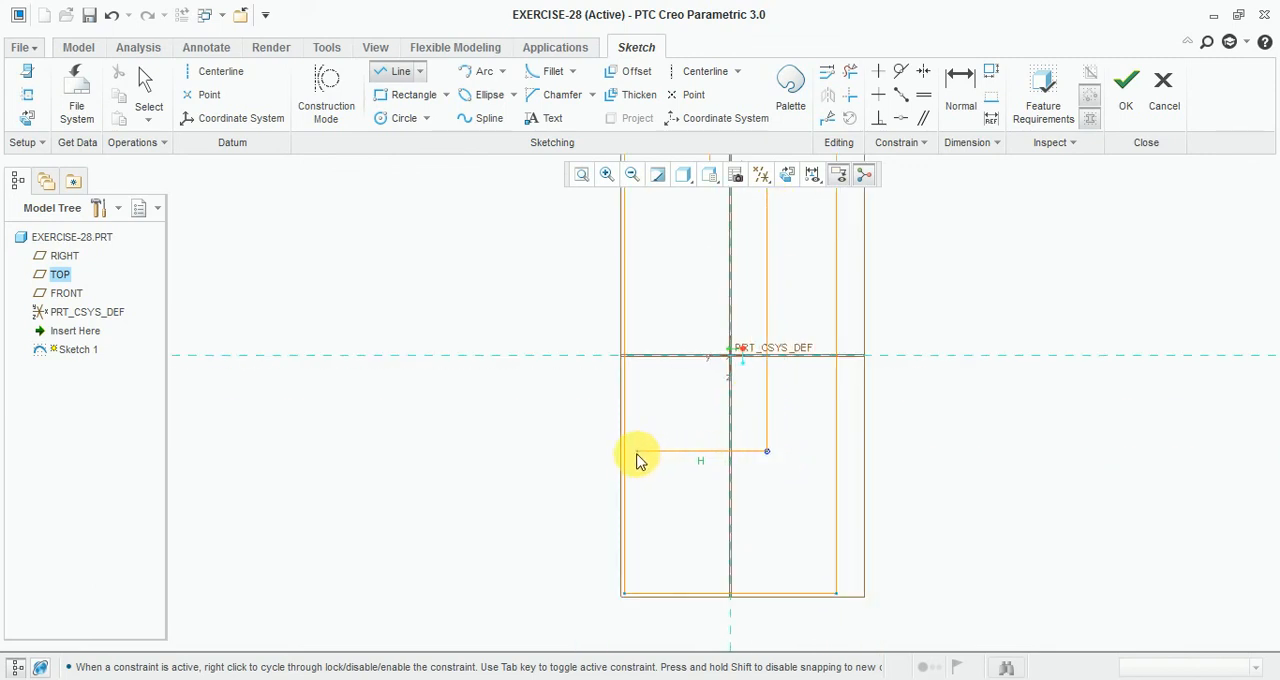
left_click(629, 458)
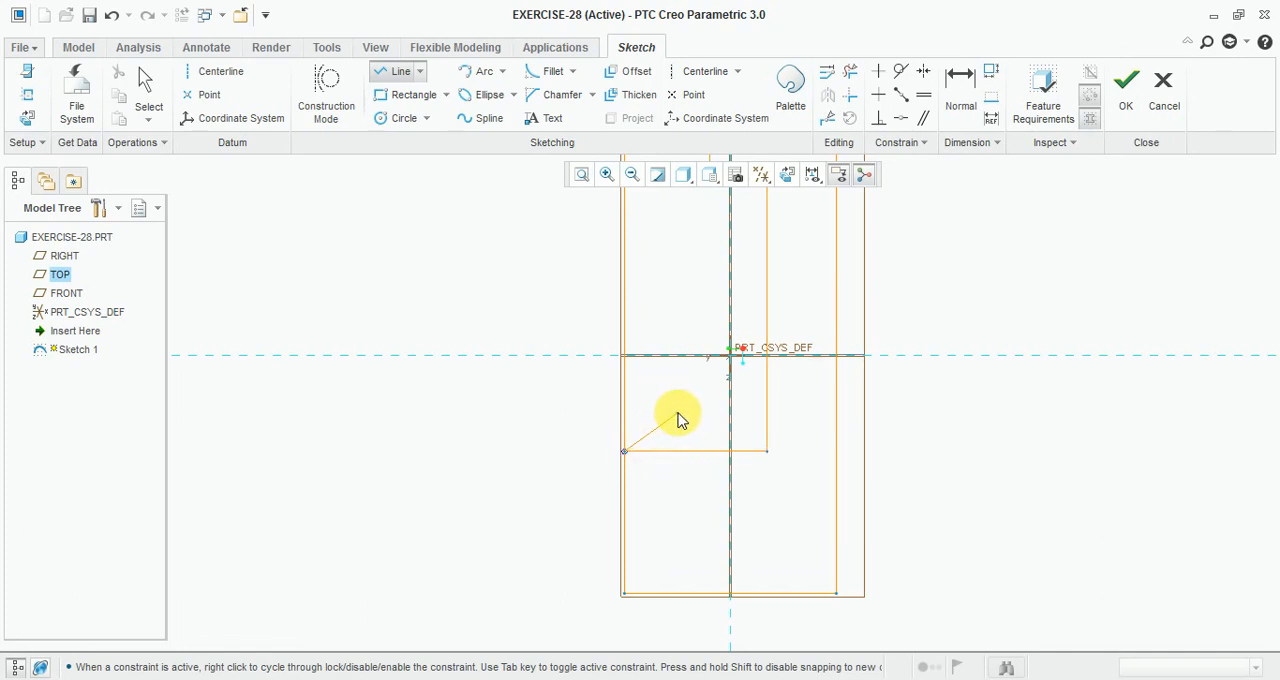
middle_click(677, 420)
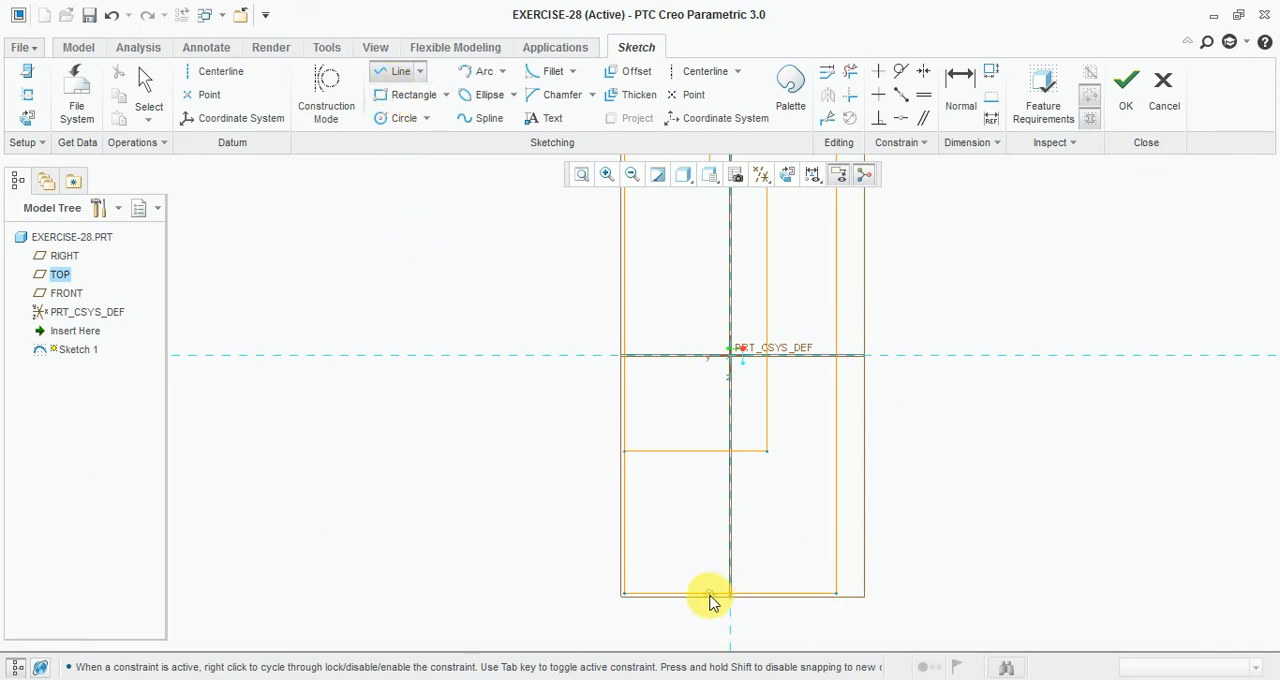
left_click(709, 574)
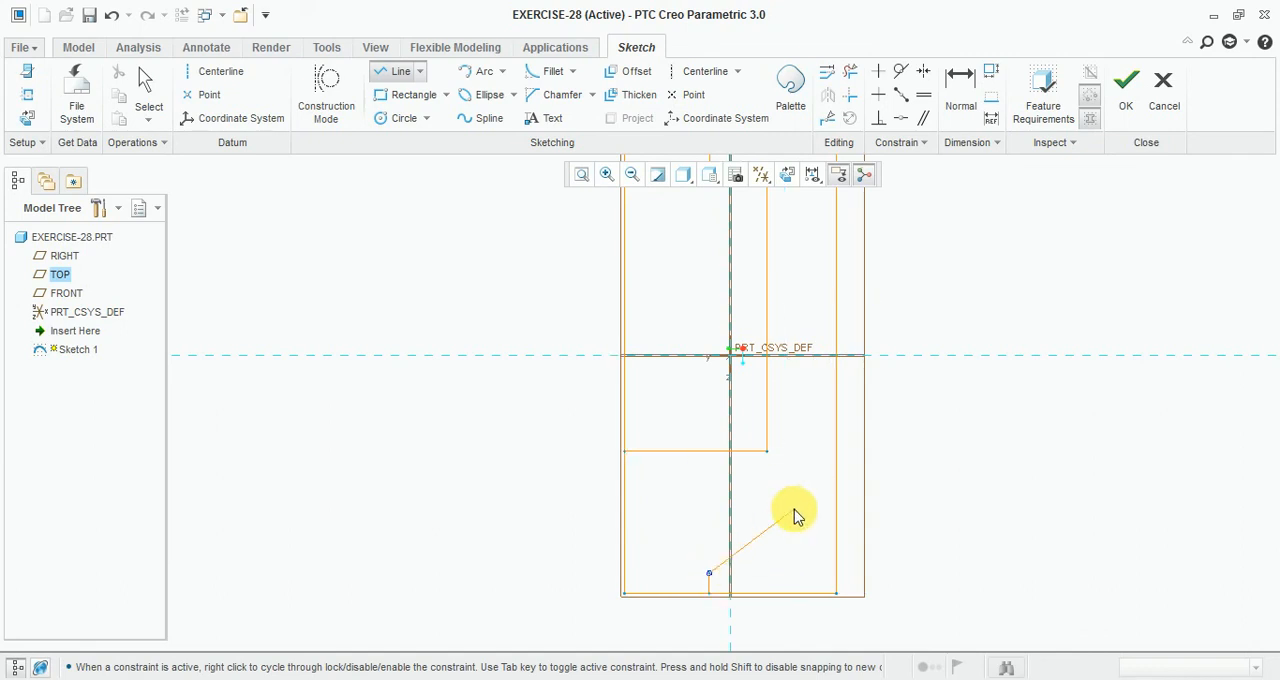
middle_click(793, 511)
scroll(645, 617, "up", 4)
scroll(697, 428, "down", 2)
middle_click(679, 455)
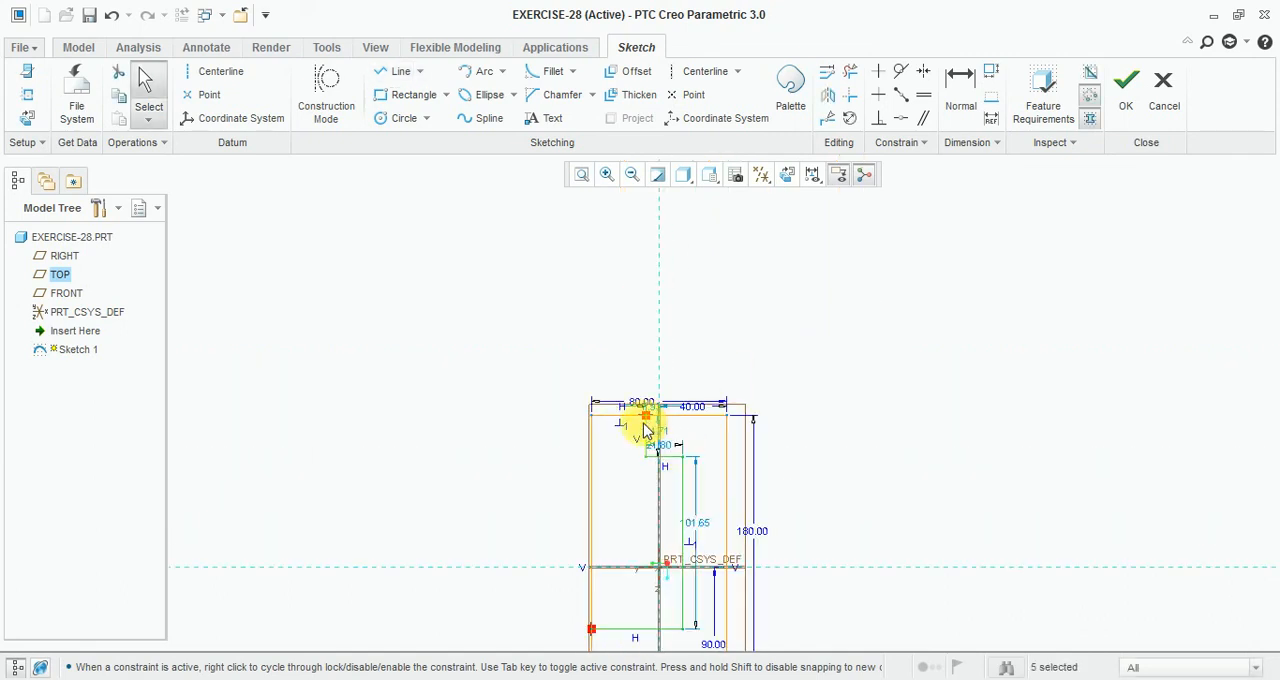
Step: Dimension the step's upper vertical line to the rectangle's right edge as 55 mm
scroll(714, 409, "down", 4)
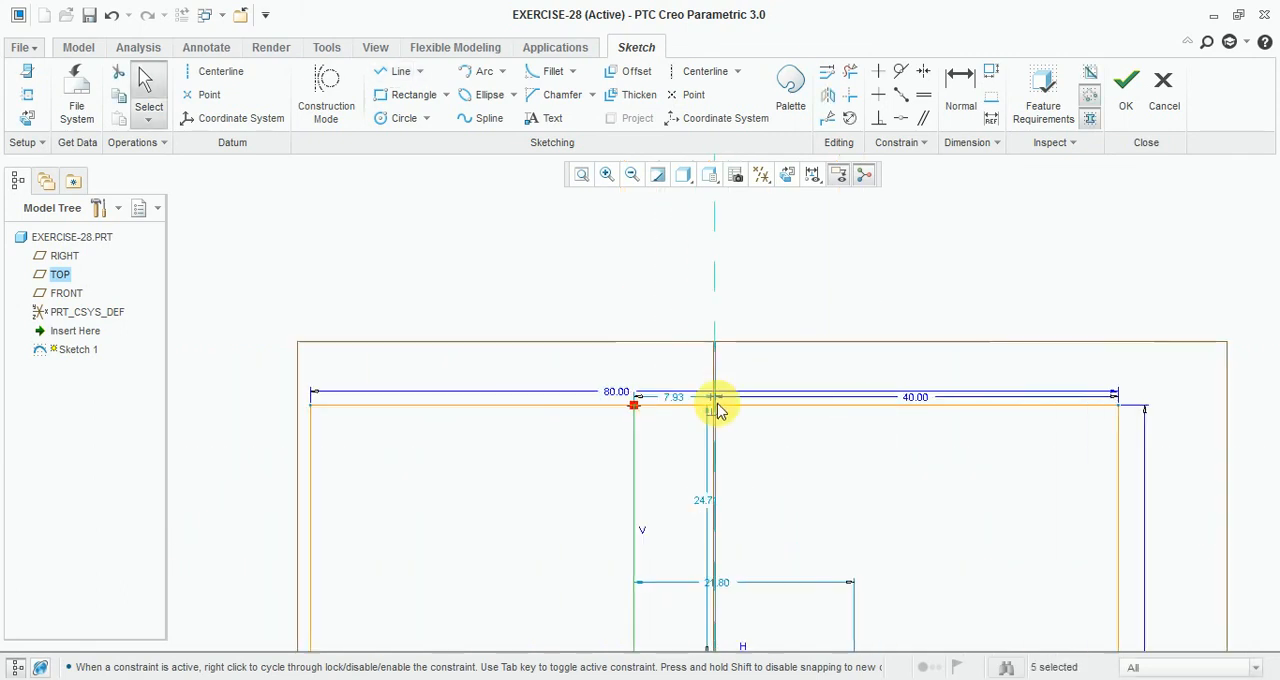
left_click(958, 85)
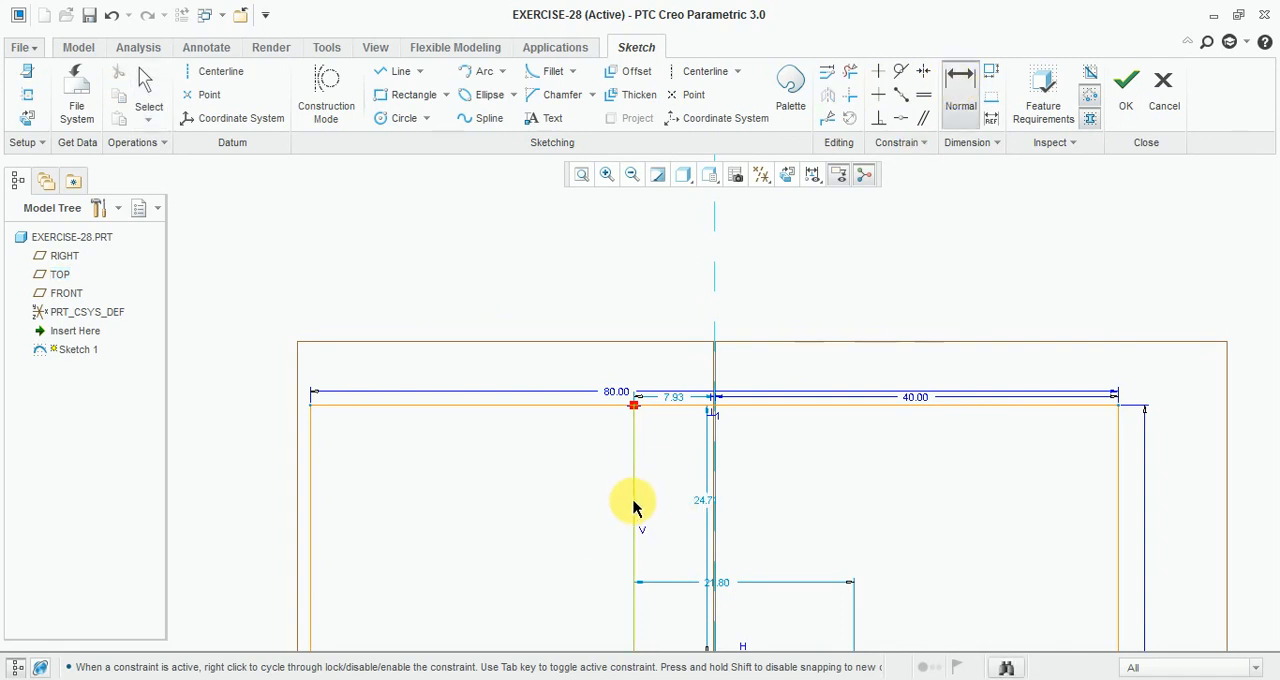
left_click(633, 507)
left_click(1115, 502)
middle_click(909, 263)
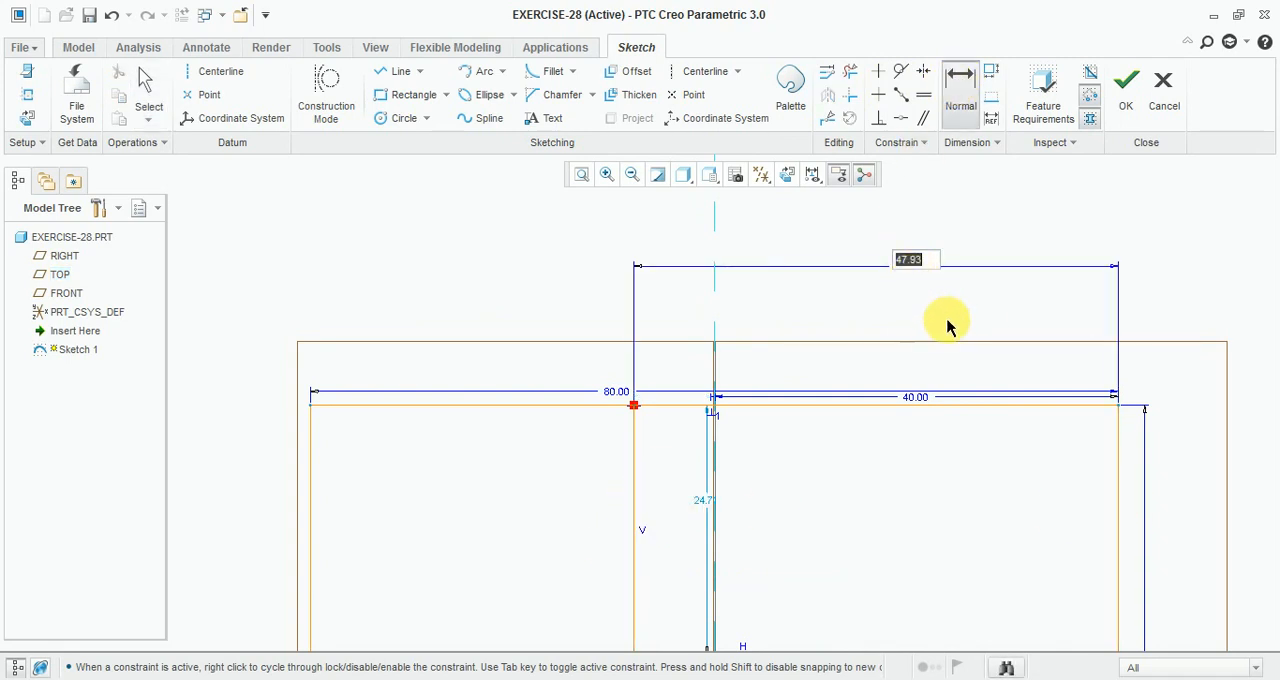
type("55.0")
key("Return")
Step: Set the step's depth below the top edge to 30 mm
scroll(842, 312, "up", 8)
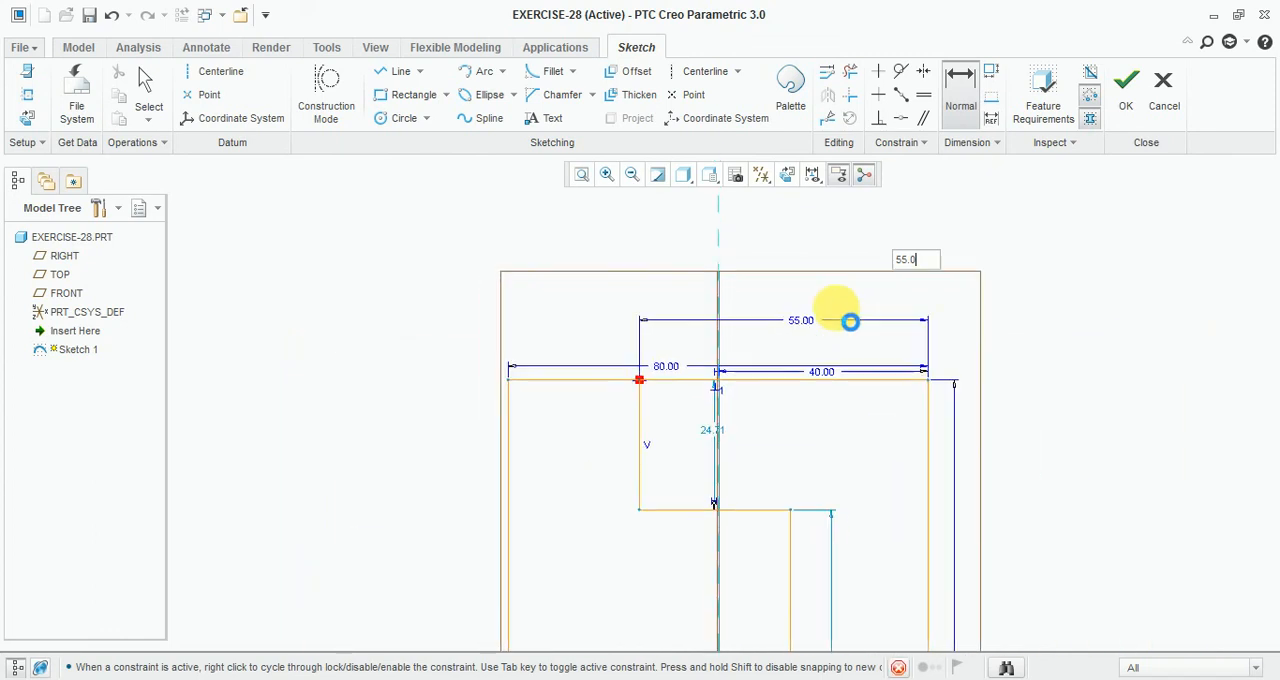
scroll(740, 301, "down", 5)
double_click(716, 330)
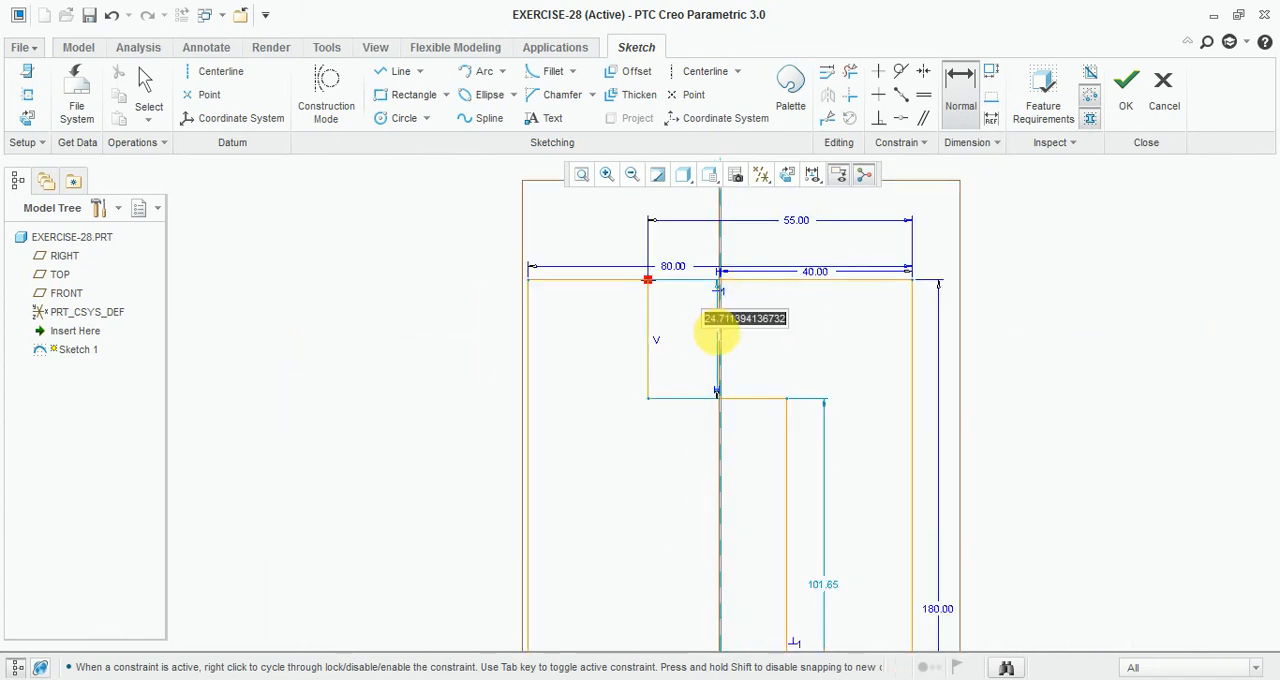
type("30")
key("Return")
Step: Dimension the step's lower vertical line to the rectangle's right edge as 35 mm
scroll(751, 349, "up", 6)
scroll(793, 435, "down", 6)
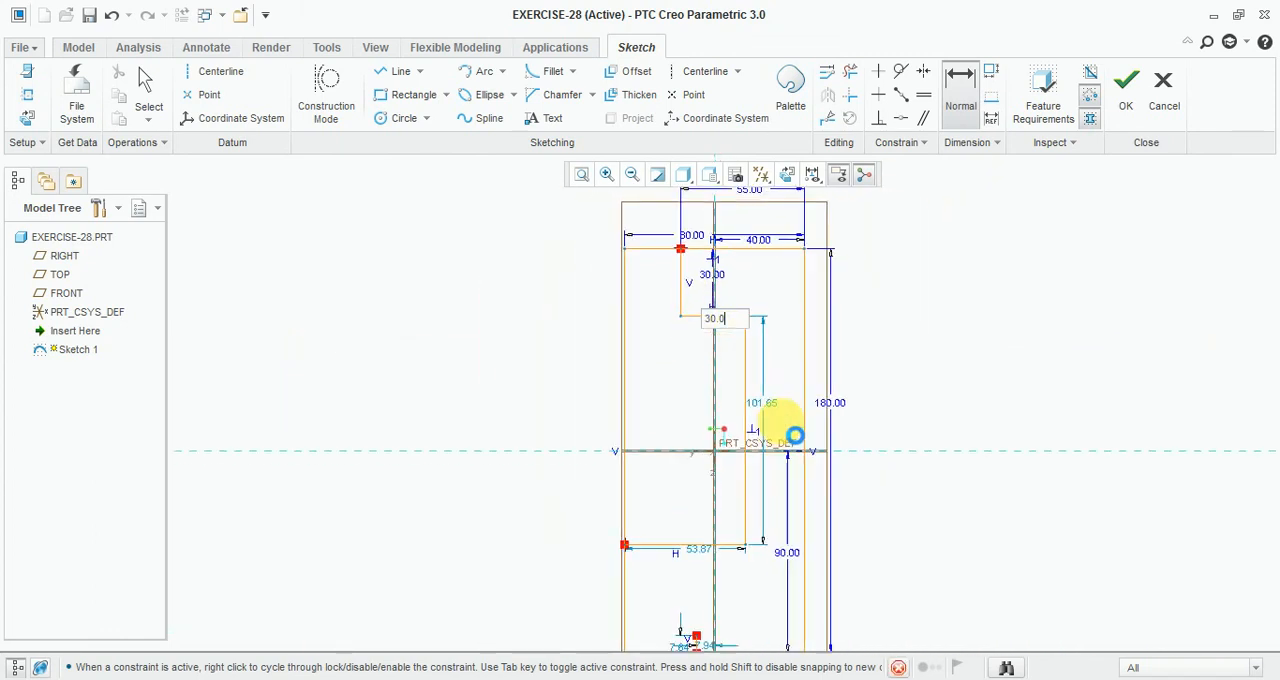
left_click(699, 415)
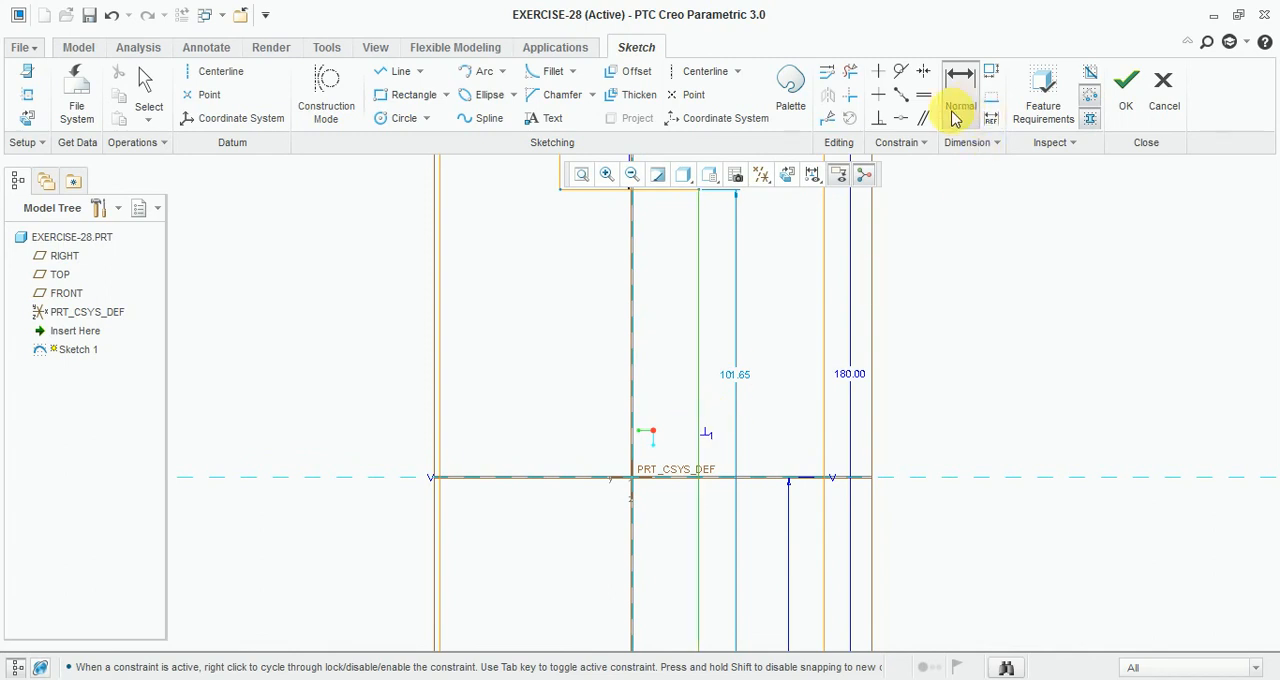
left_click(823, 362)
middle_click(786, 312)
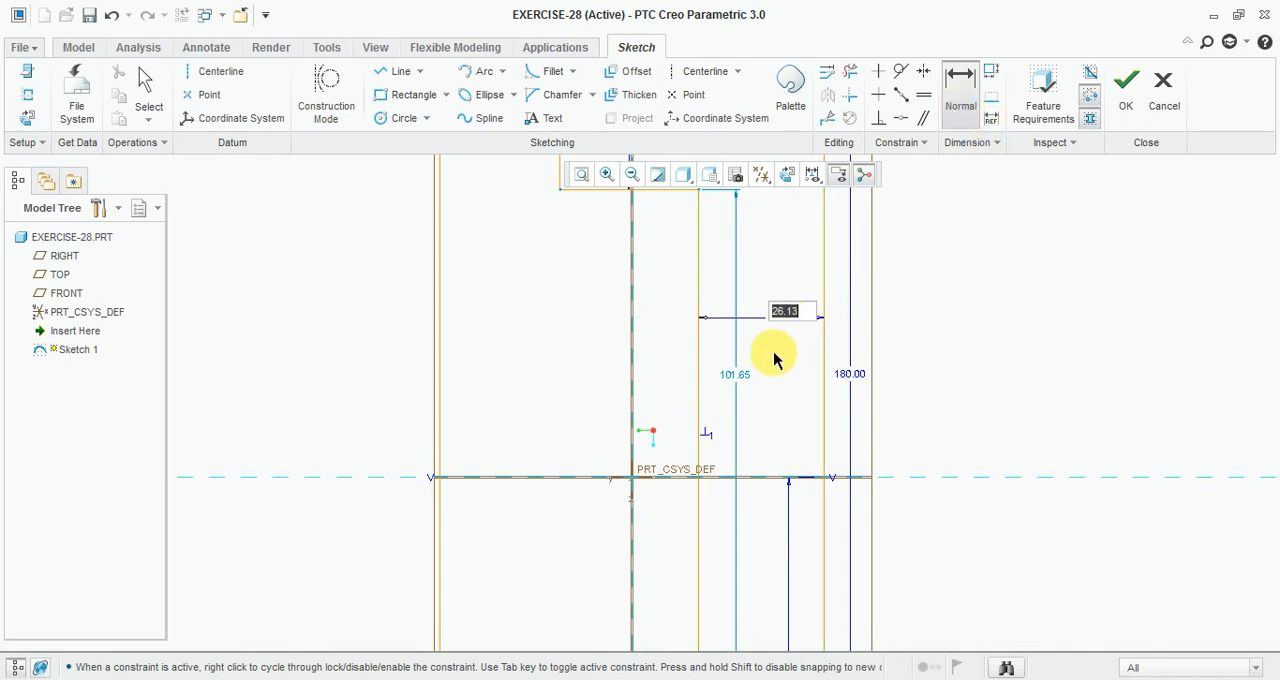
type("35")
key("Return")
Step: Switch to the reference drawing and compute 180 − 30 − 32 in Calculator
scroll(760, 360, "up", 3)
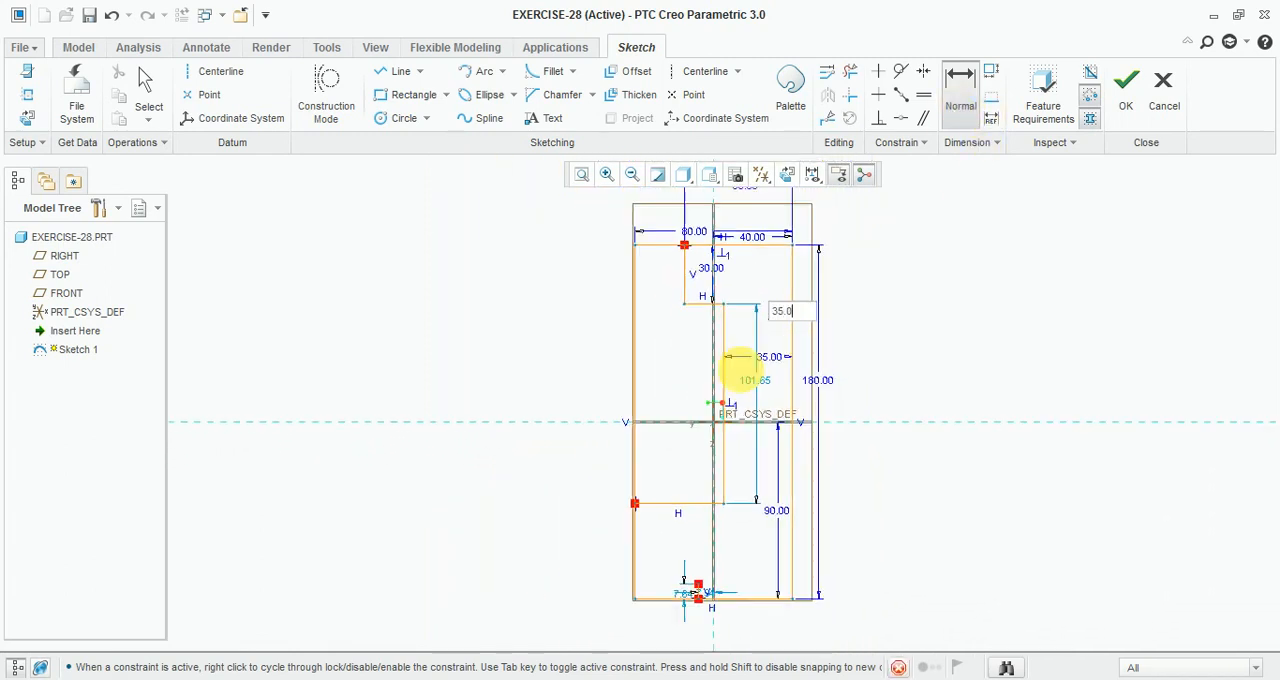
scroll(735, 340, "down", 1)
scroll(735, 335, "down", 1)
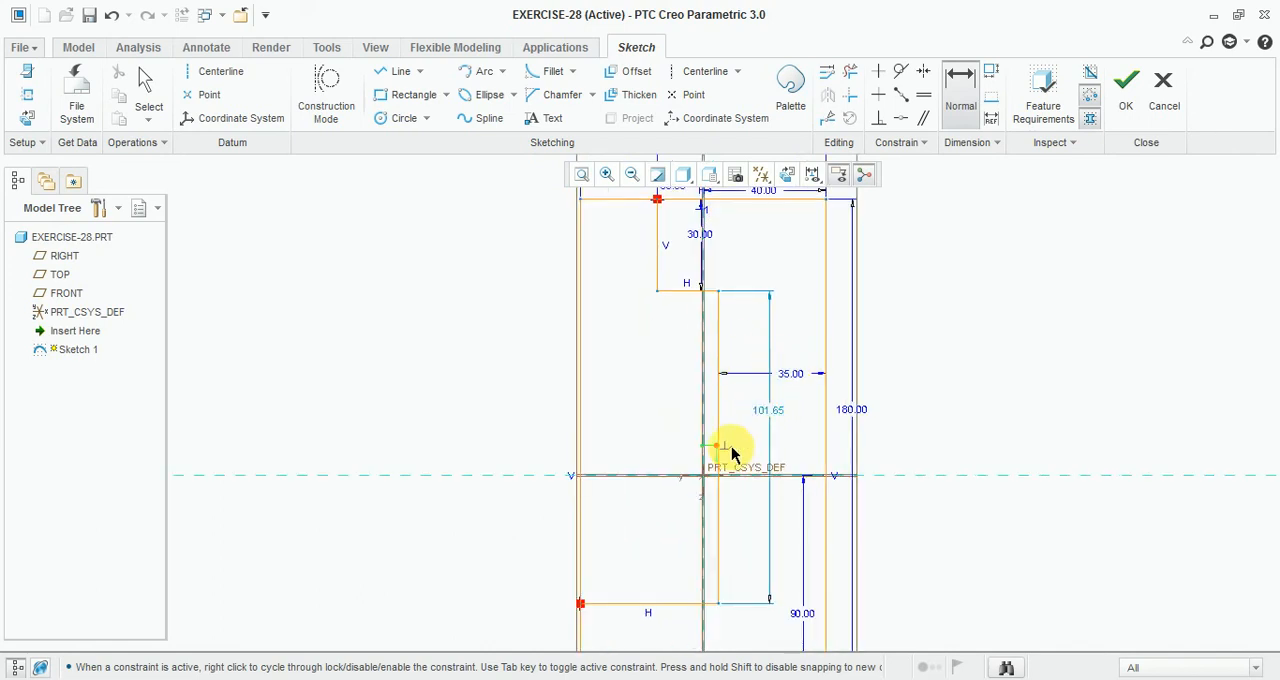
left_click(435, 679)
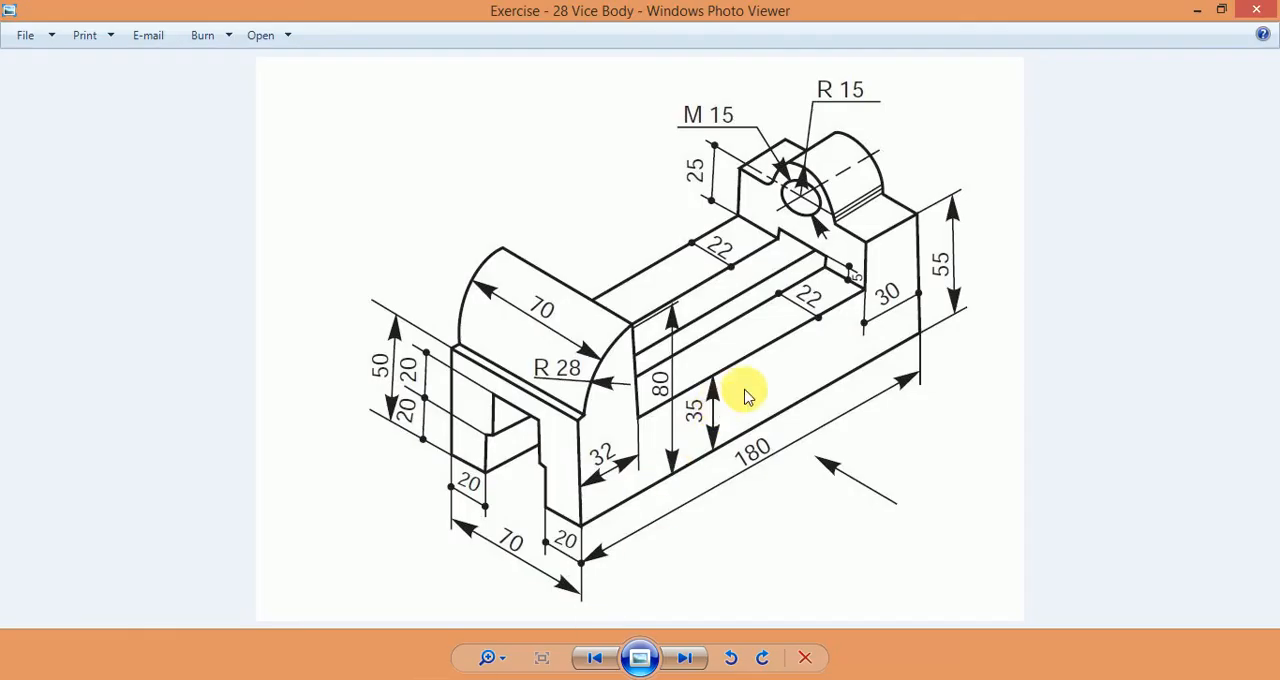
left_click(340, 668)
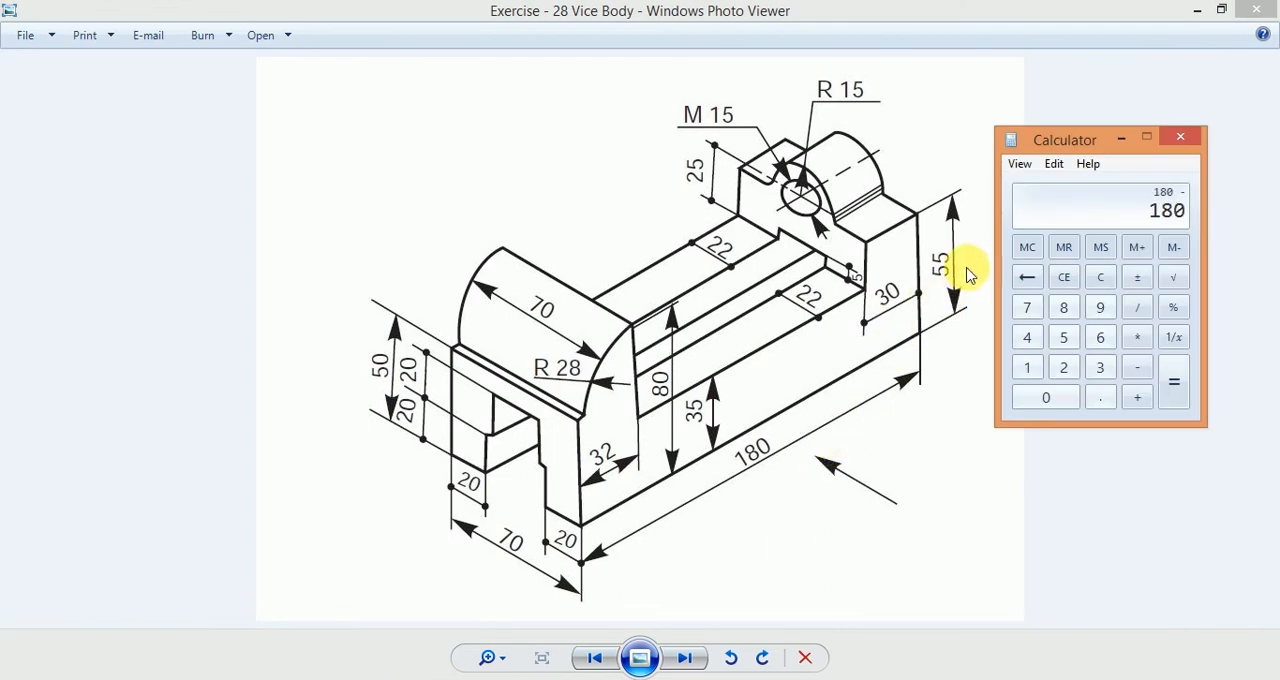
type("30")
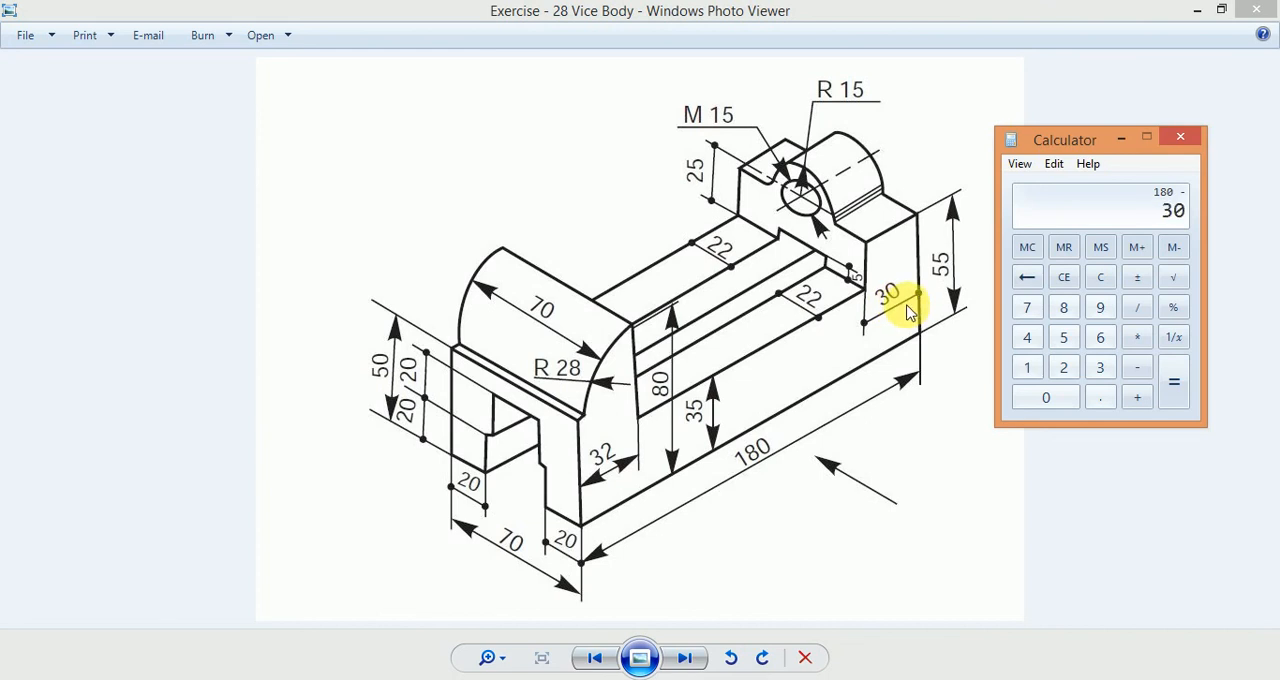
key("Return")
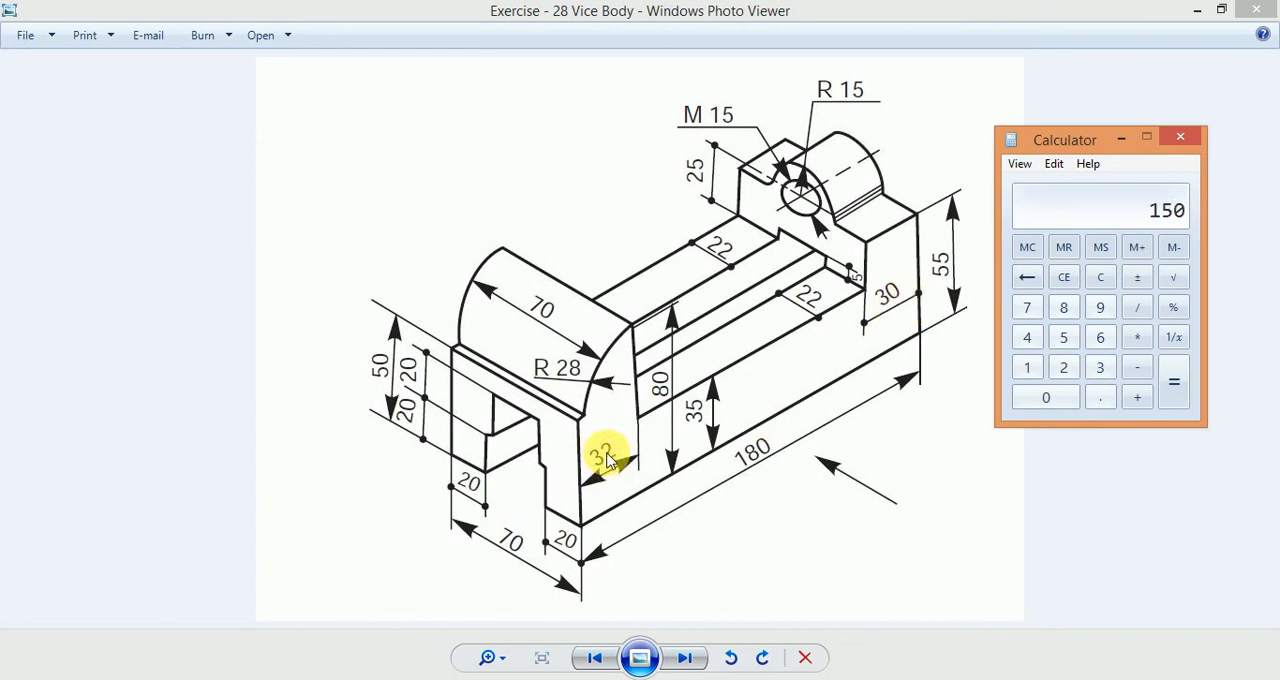
key("Return")
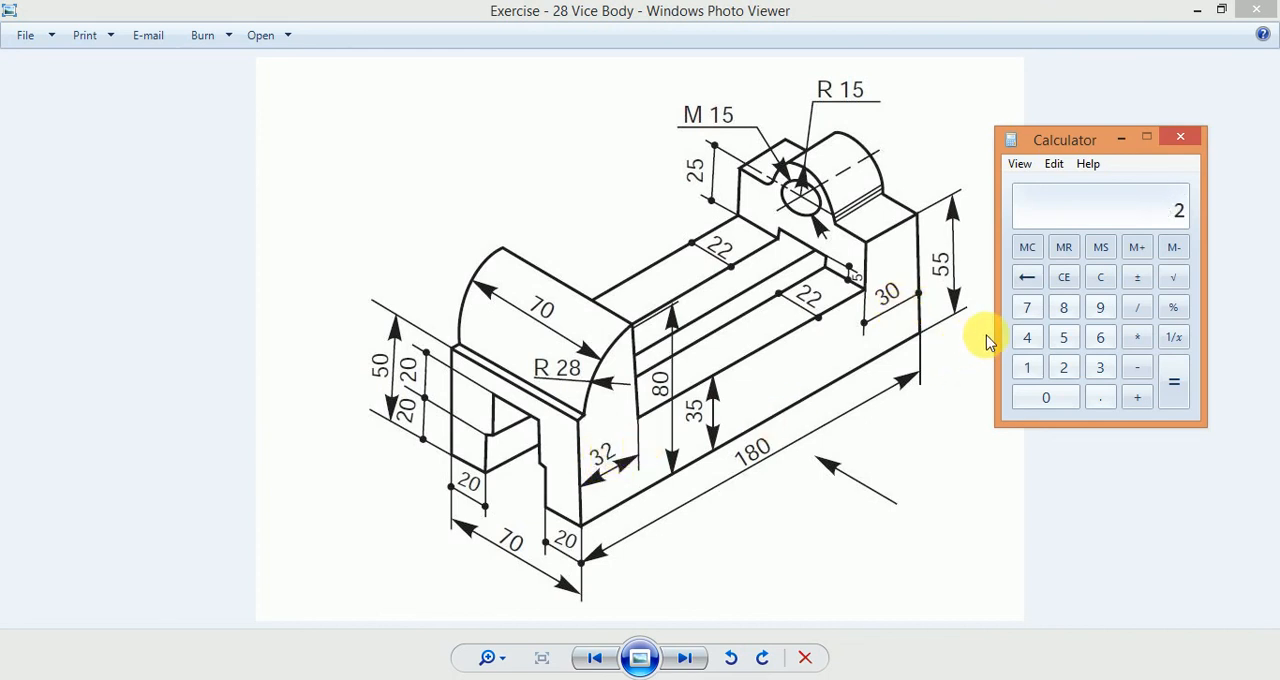
type("180")
key("minus")
type("30")
key("minus")
type("32")
key("Return")
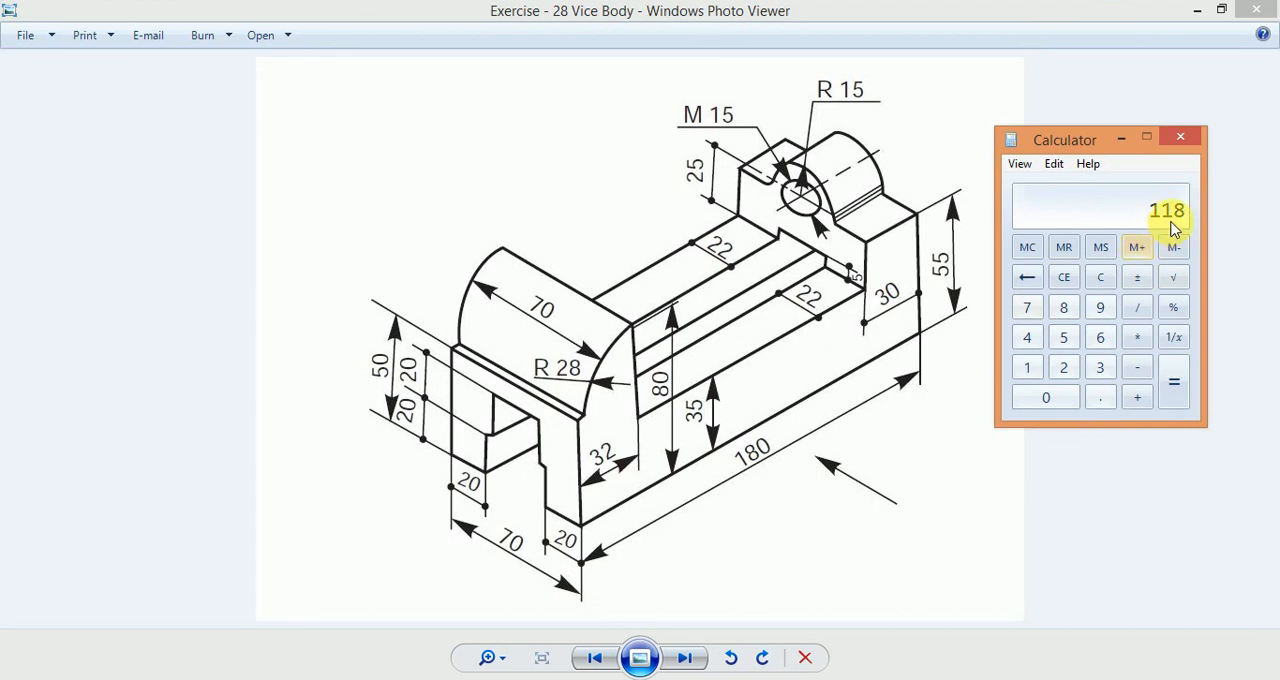
Step: Return to the sketch and set the step's lower vertical line length to 118 mm
key("alt+Tab")
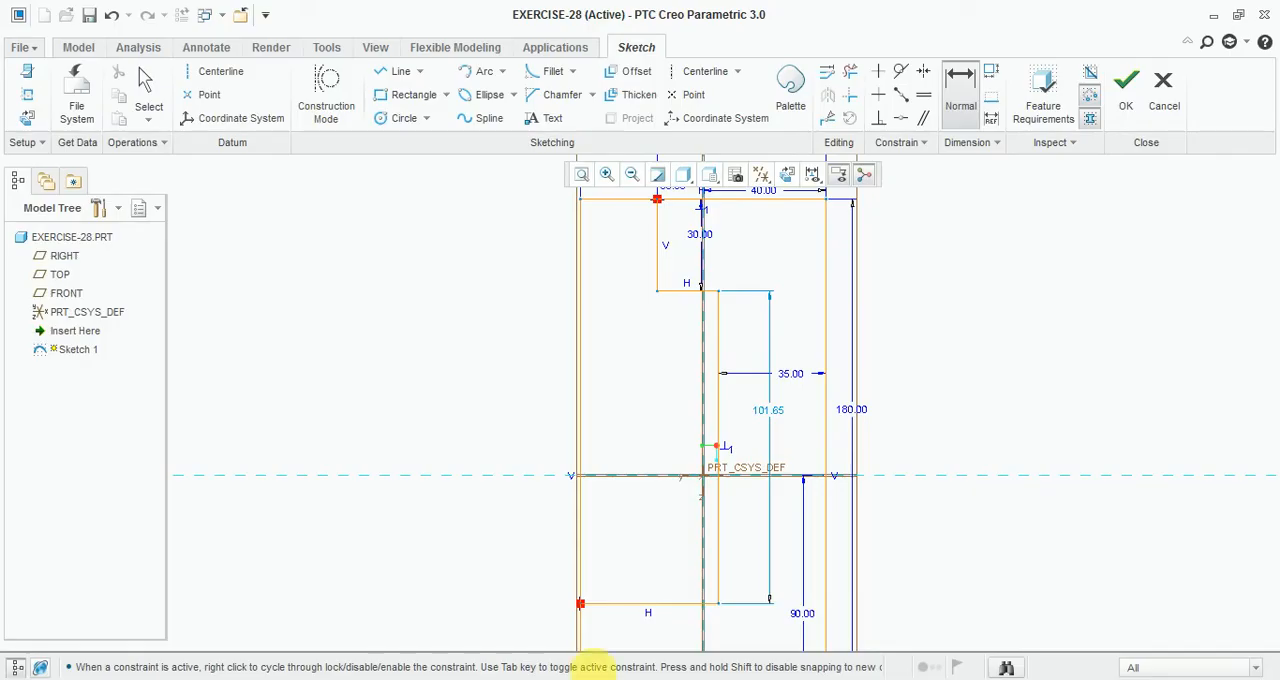
double_click(762, 412)
type("11")
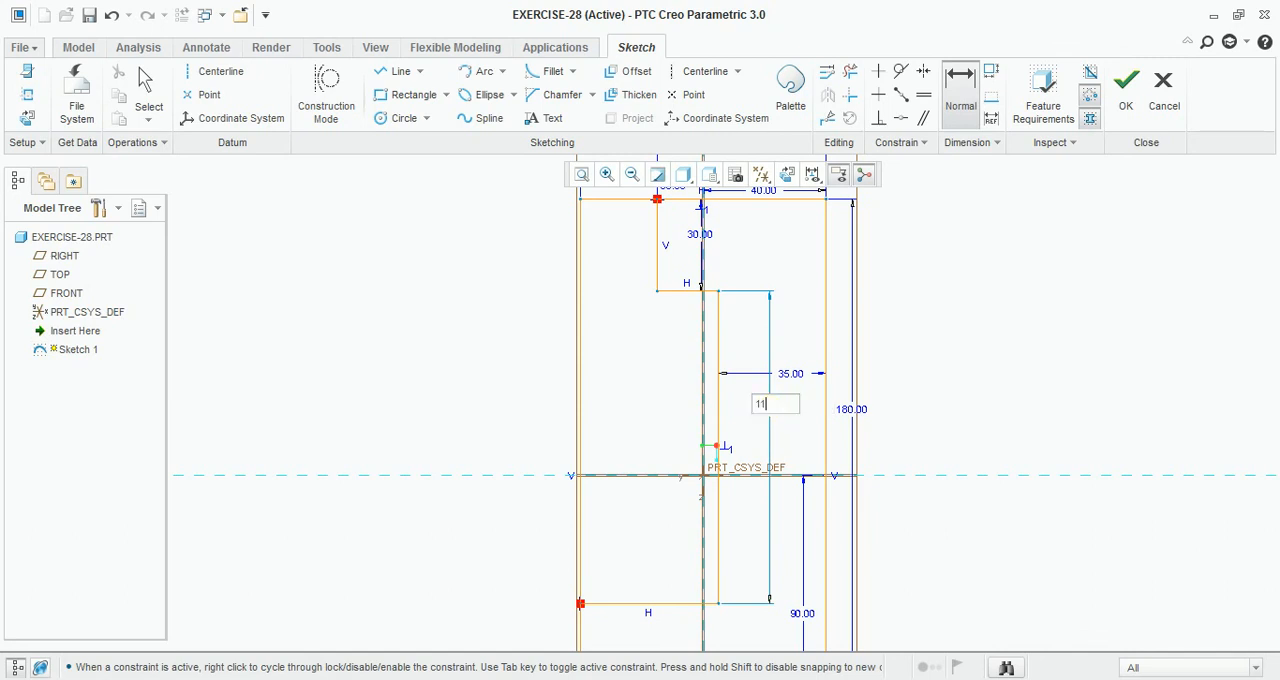
type("8.0")
key("Return")
Step: Set the small notch dimension at the bottom of the profile to 4 mm, checking the reference drawing
scroll(700, 617, "down", 3)
scroll(751, 531, "up", 5)
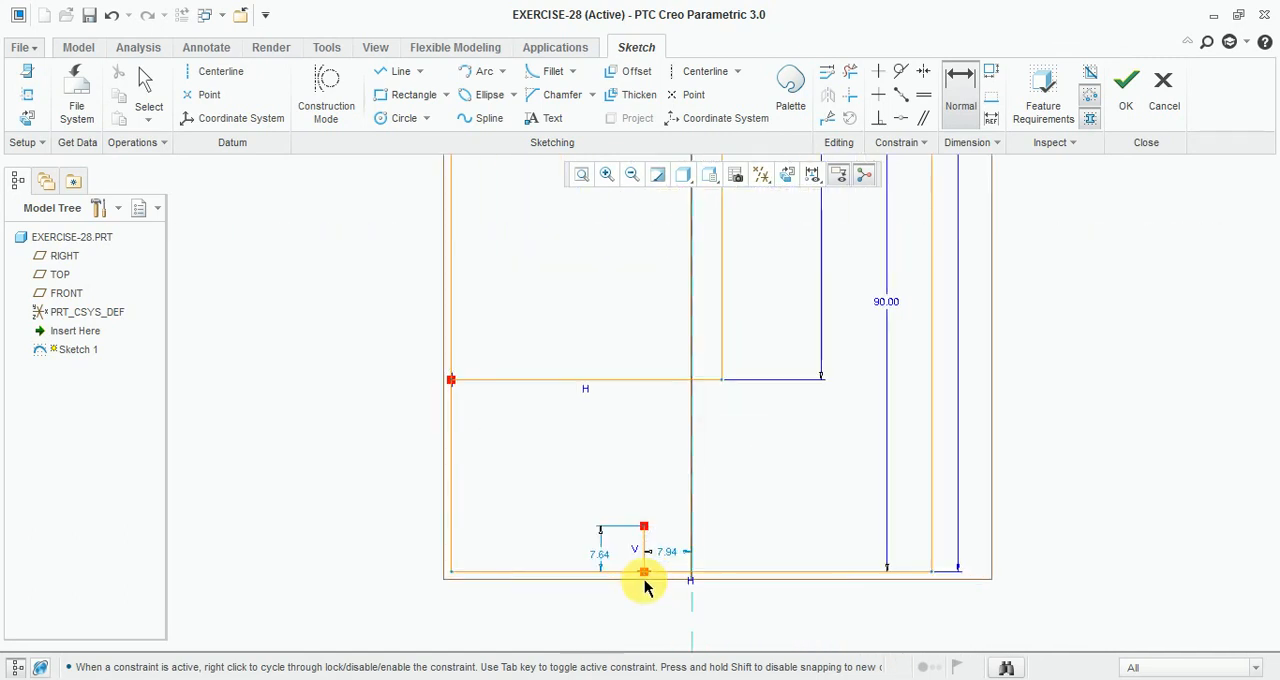
double_click(601, 554)
left_click(490, 679)
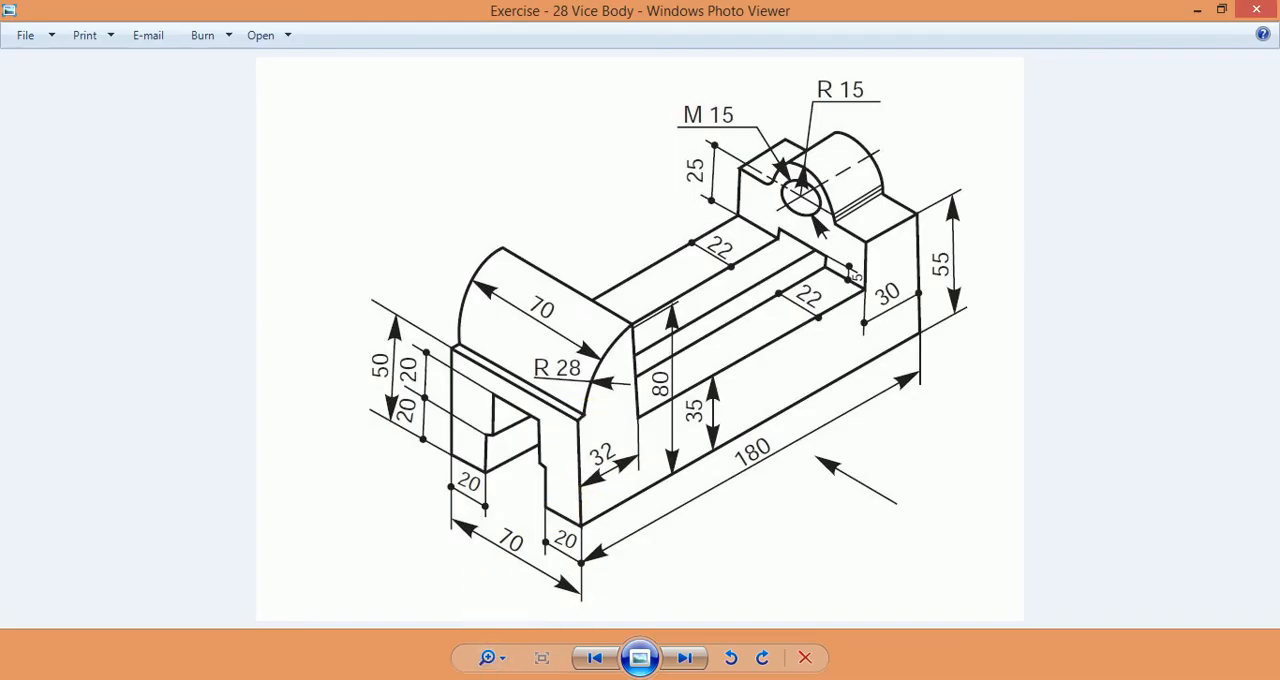
key("alt+Tab")
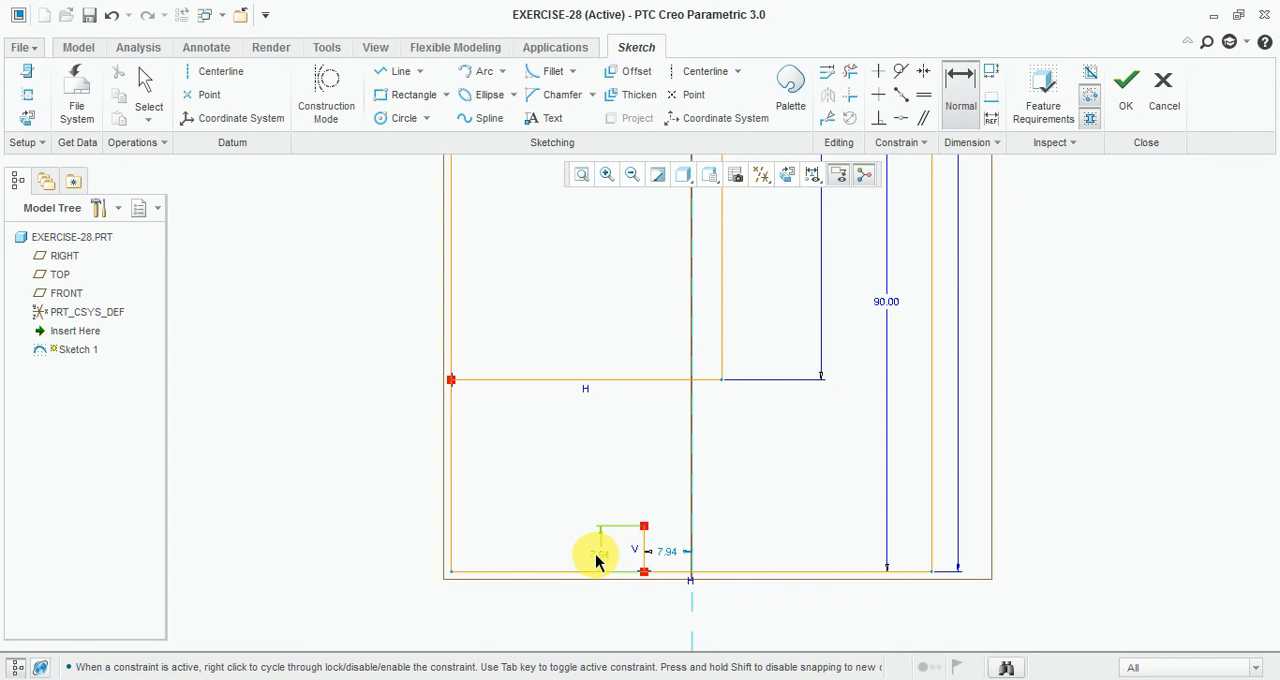
type("4")
key("Return")
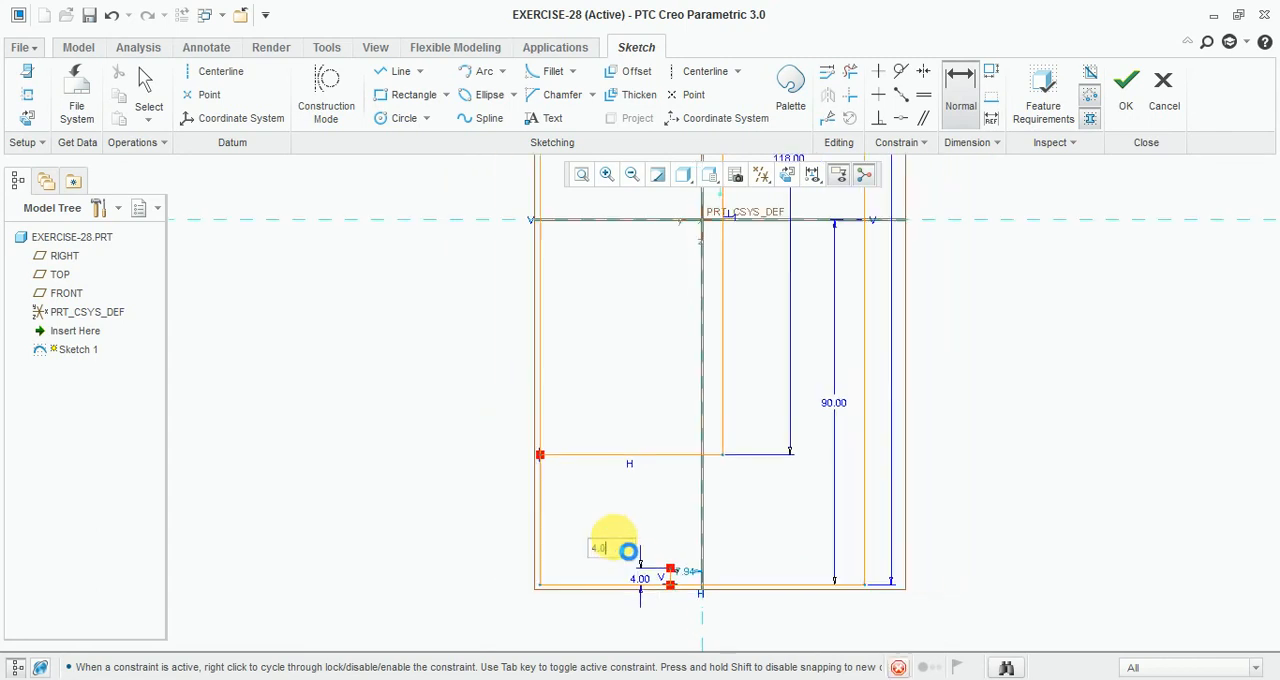
Step: Dimension the notch's vertical line to the rectangle's right edge as 50 mm after consulting the drawing
scroll(702, 620, "up", 5)
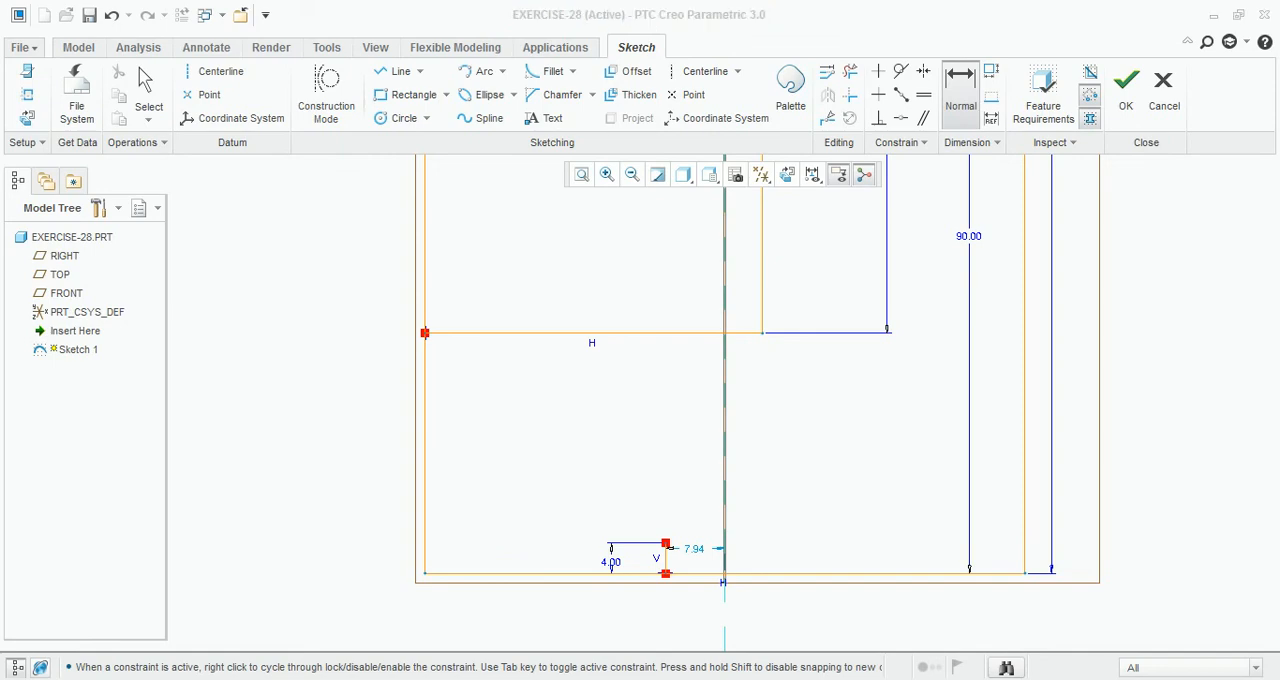
key("alt+Tab")
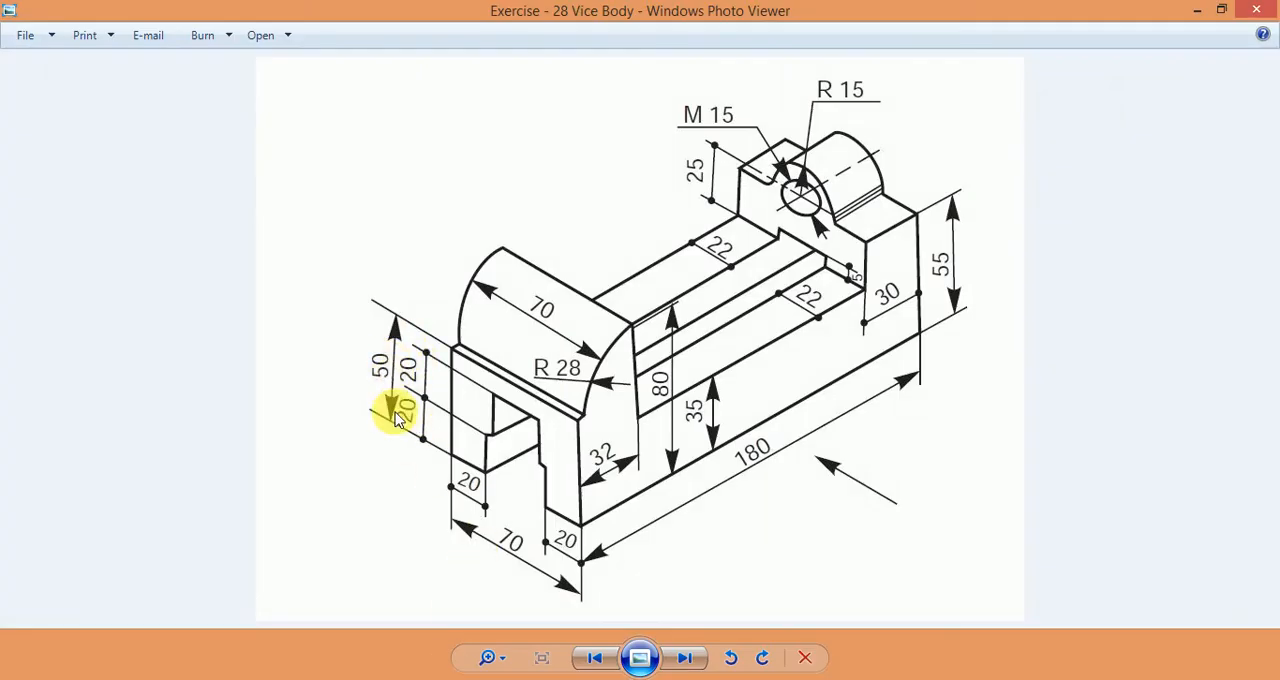
key("alt+Tab")
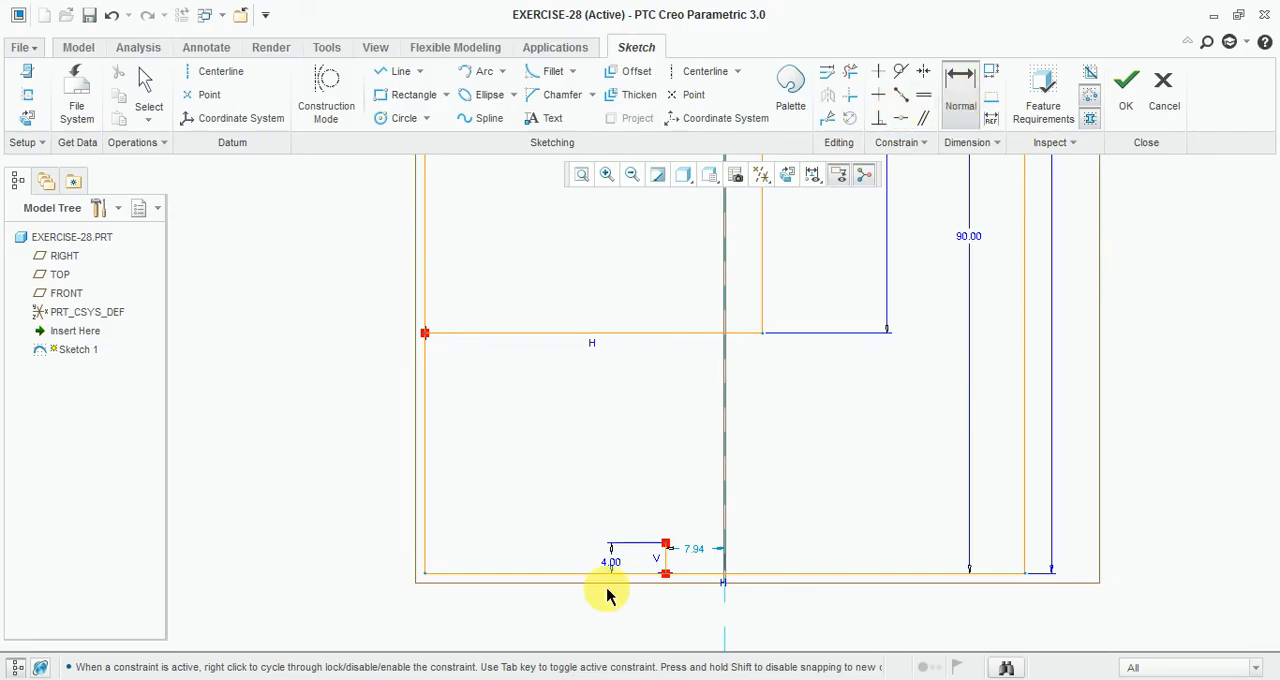
scroll(640, 558, "up", 3)
scroll(528, 558, "down", 3)
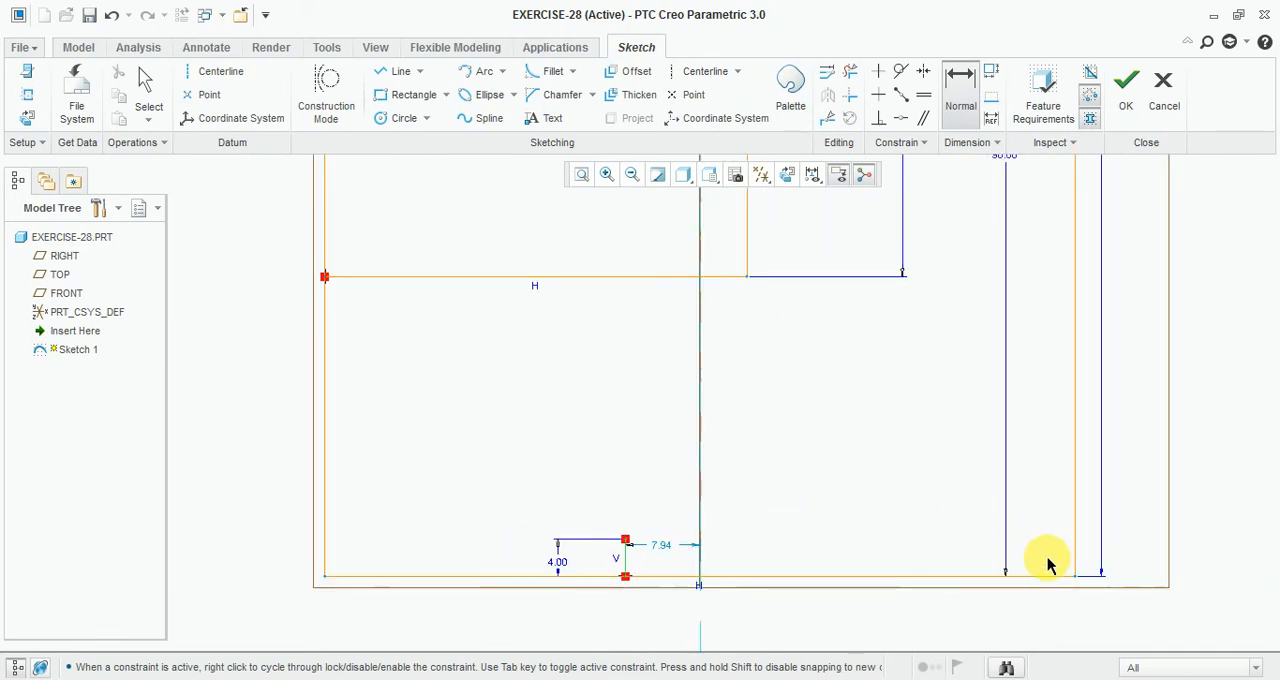
left_click(1071, 546)
scroll(846, 491, "down", 1)
middle_click(838, 497)
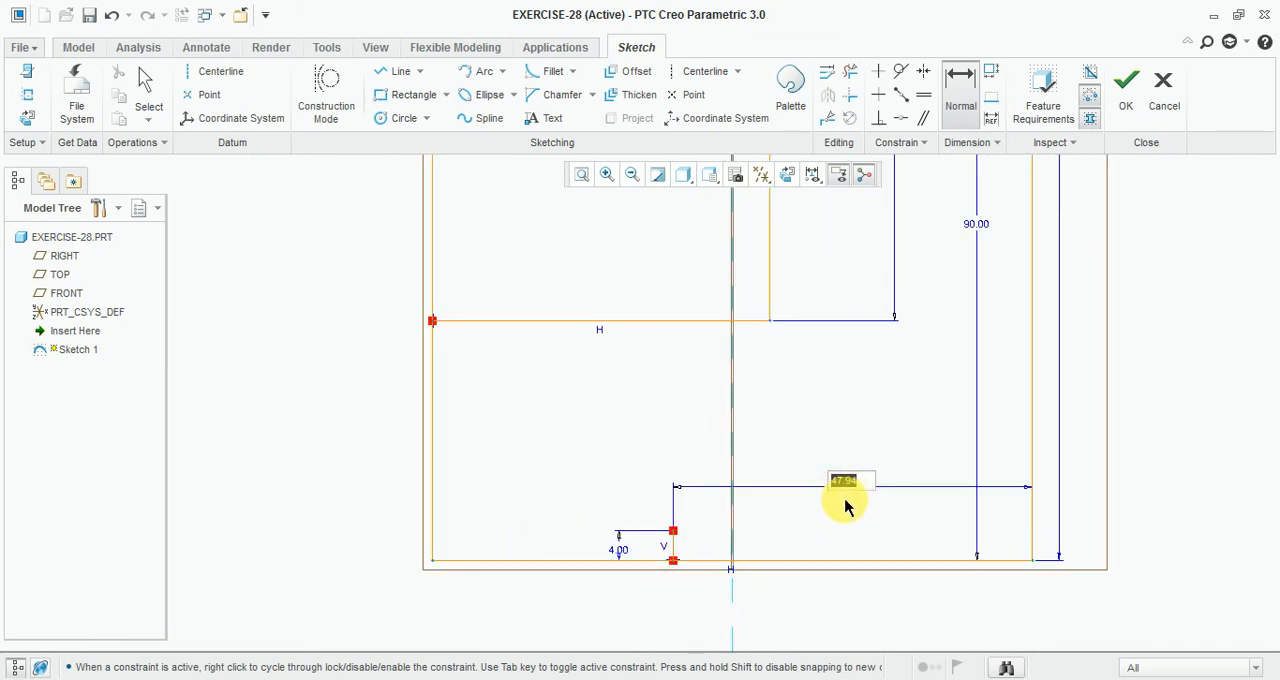
type("50")
key("Return")
Step: Draw a three-point arc from the left end of the step's lower line down to the top of the notch
scroll(731, 608, "down", 3)
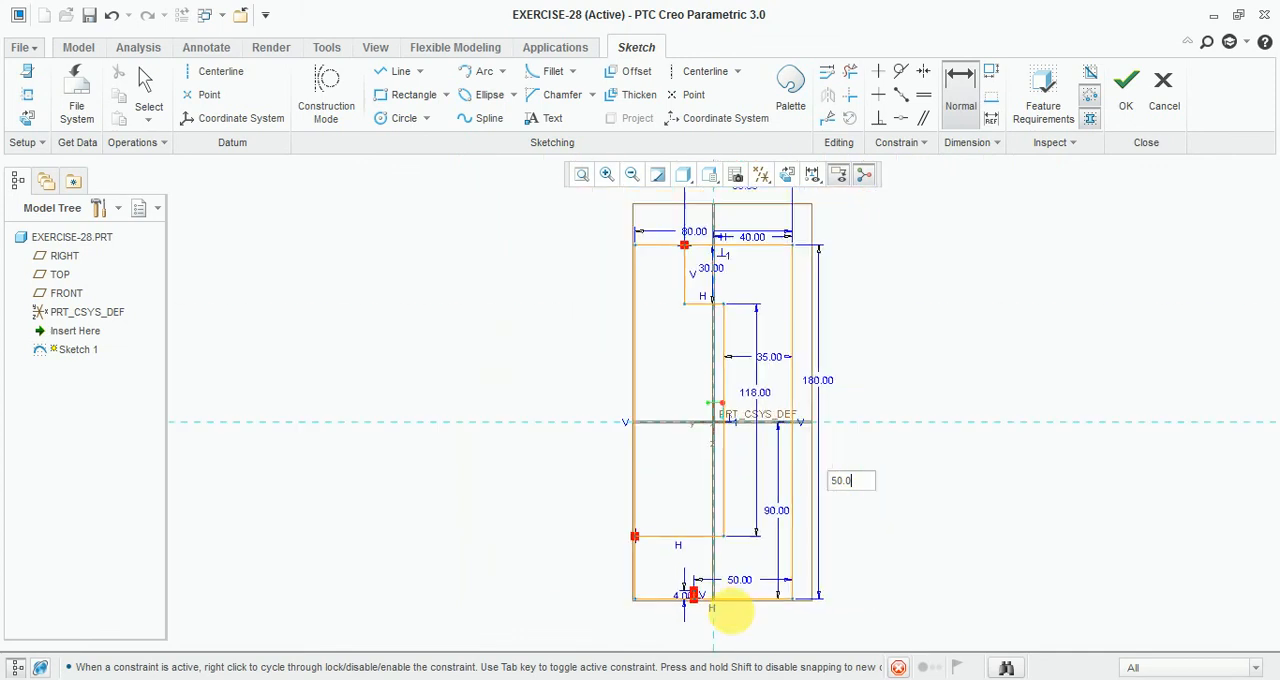
scroll(680, 590, "up", 3)
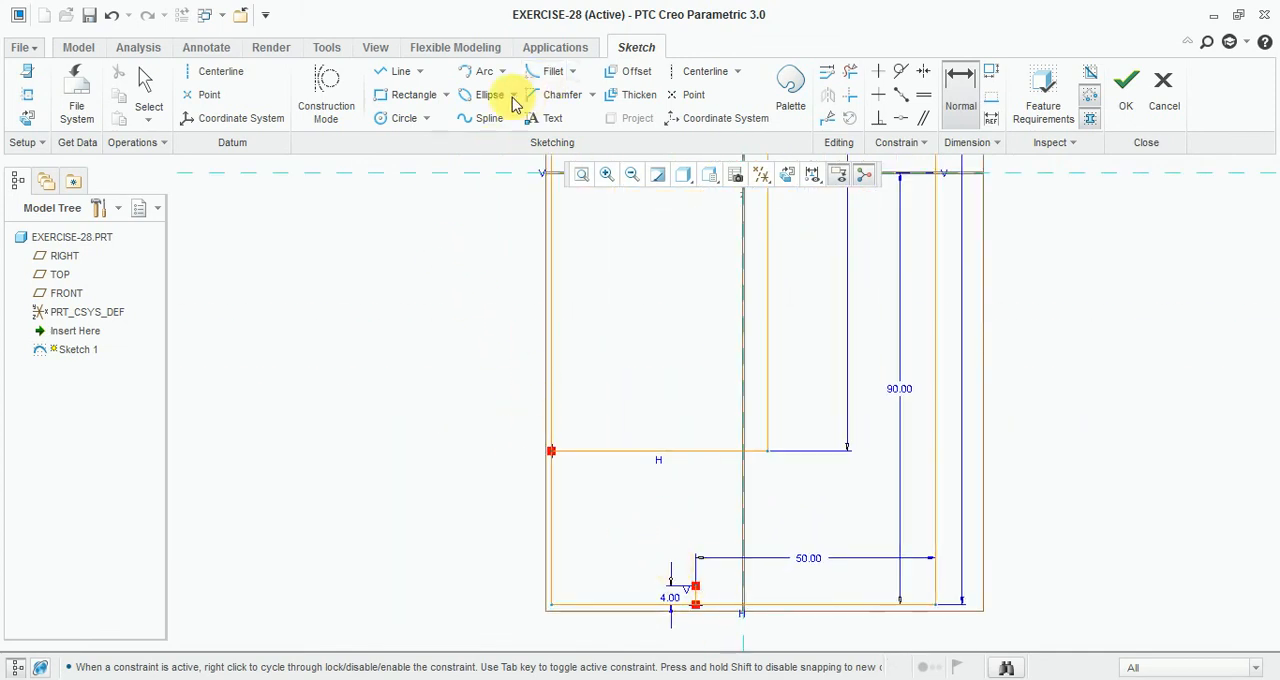
left_click(478, 72)
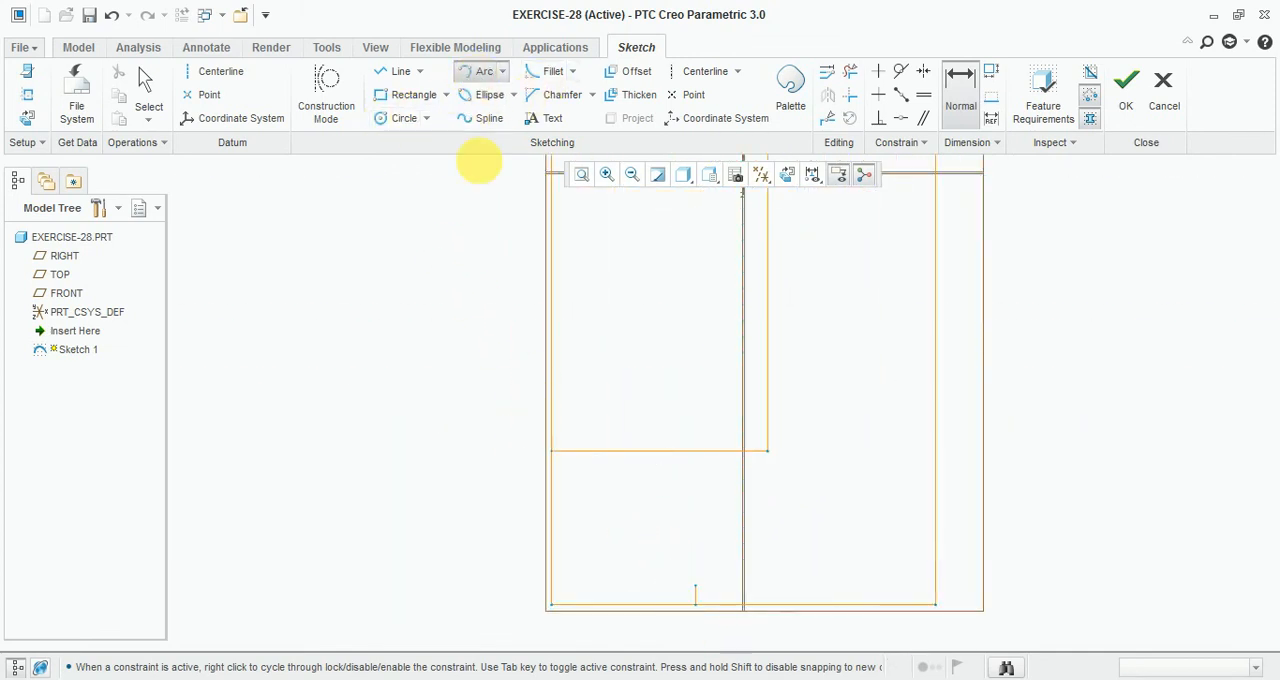
left_click(551, 451)
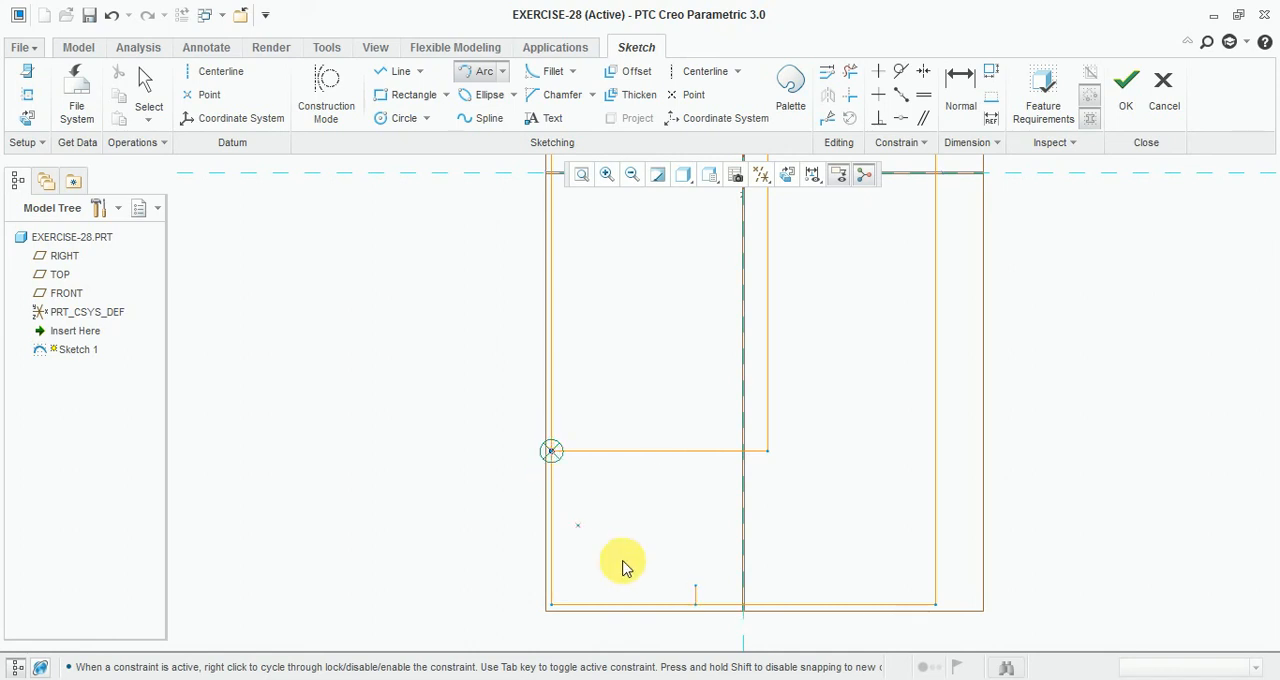
left_click(696, 587)
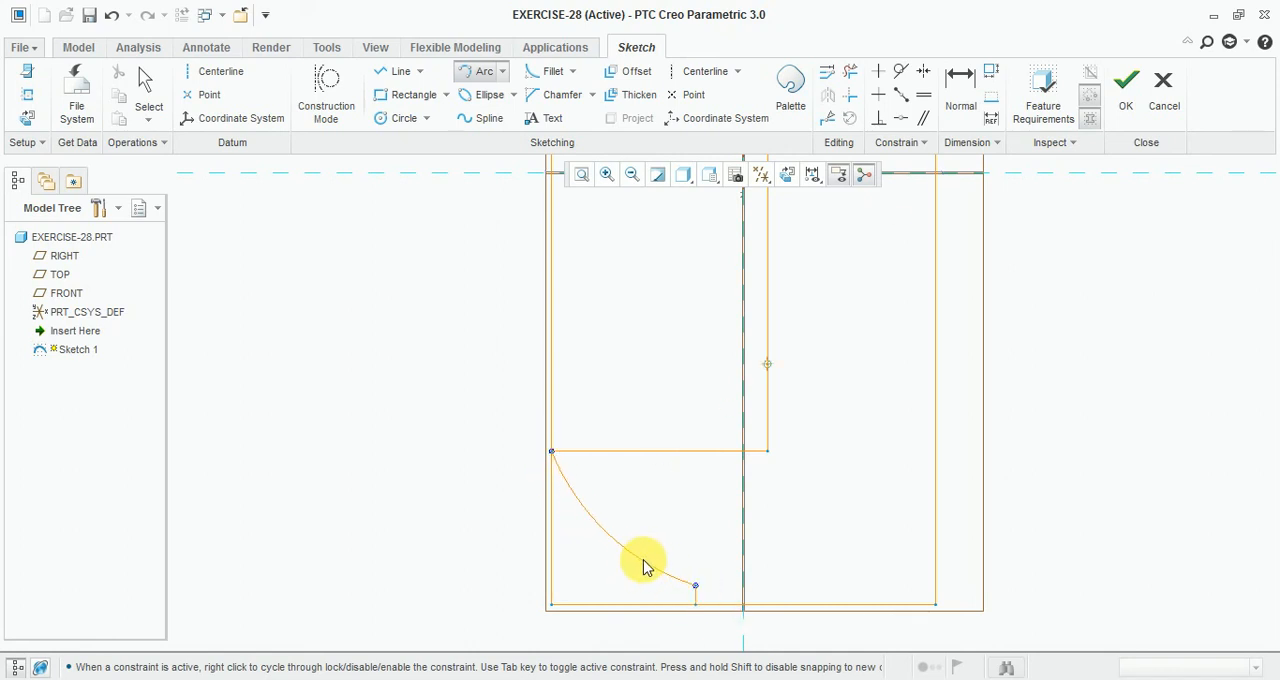
left_click(636, 520)
middle_click(631, 540)
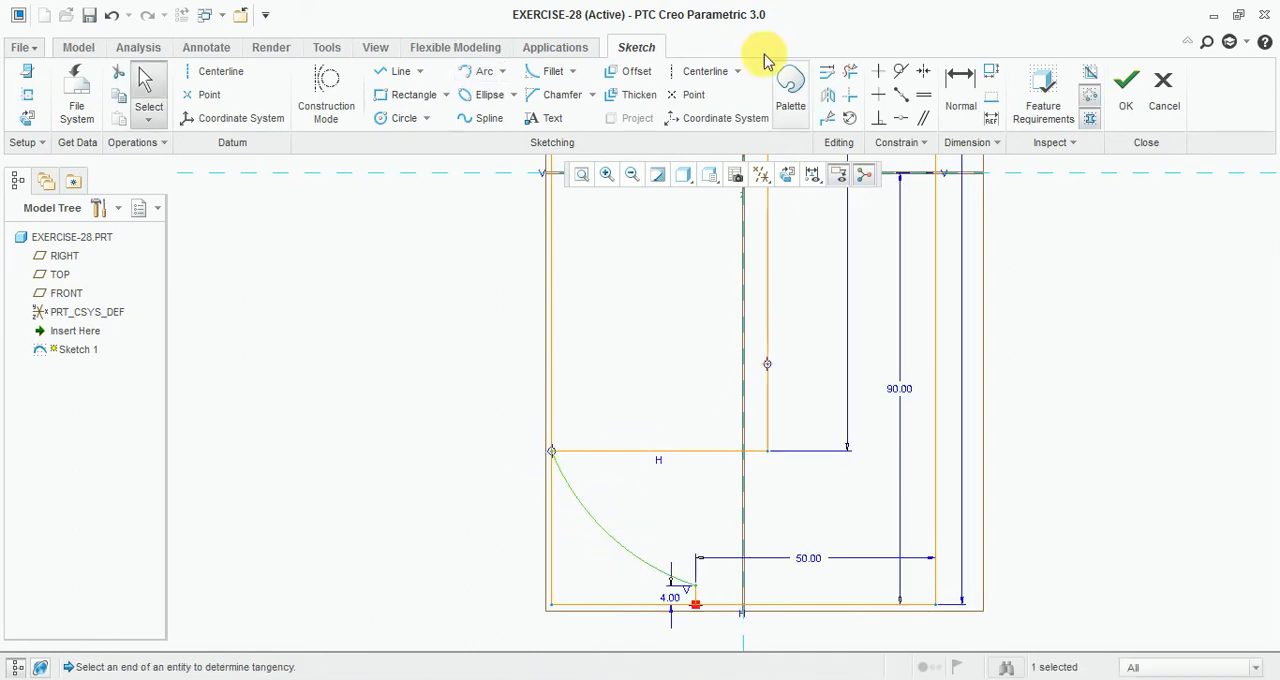
Step: Try to dimension the arc's radius, reviewing the conflicting dimensions and constraints before discarding it
left_click(956, 97)
left_click(608, 533)
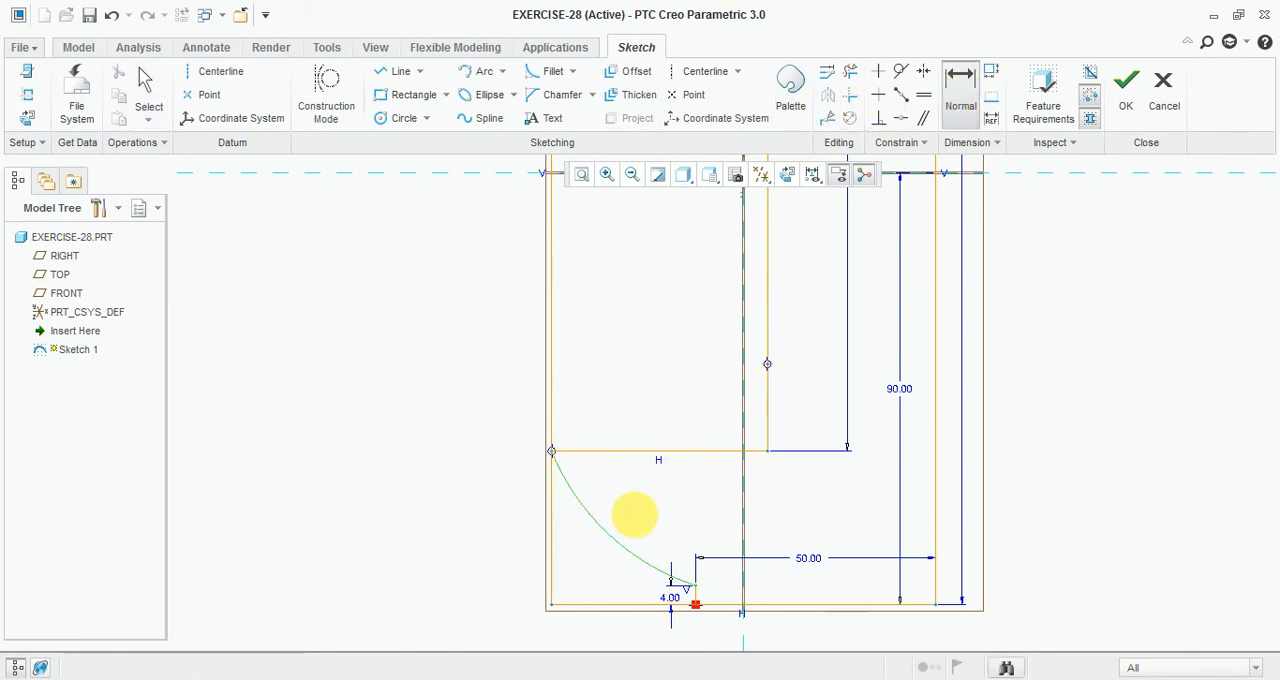
middle_click(640, 506)
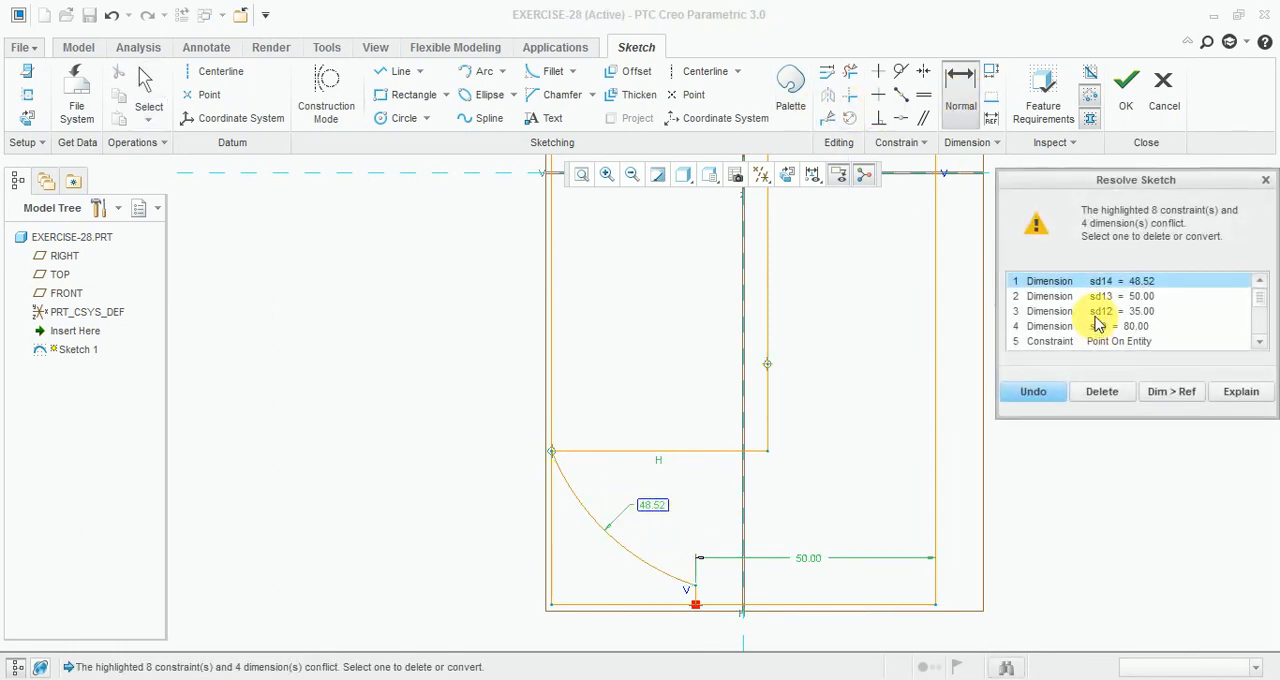
left_click(1105, 393)
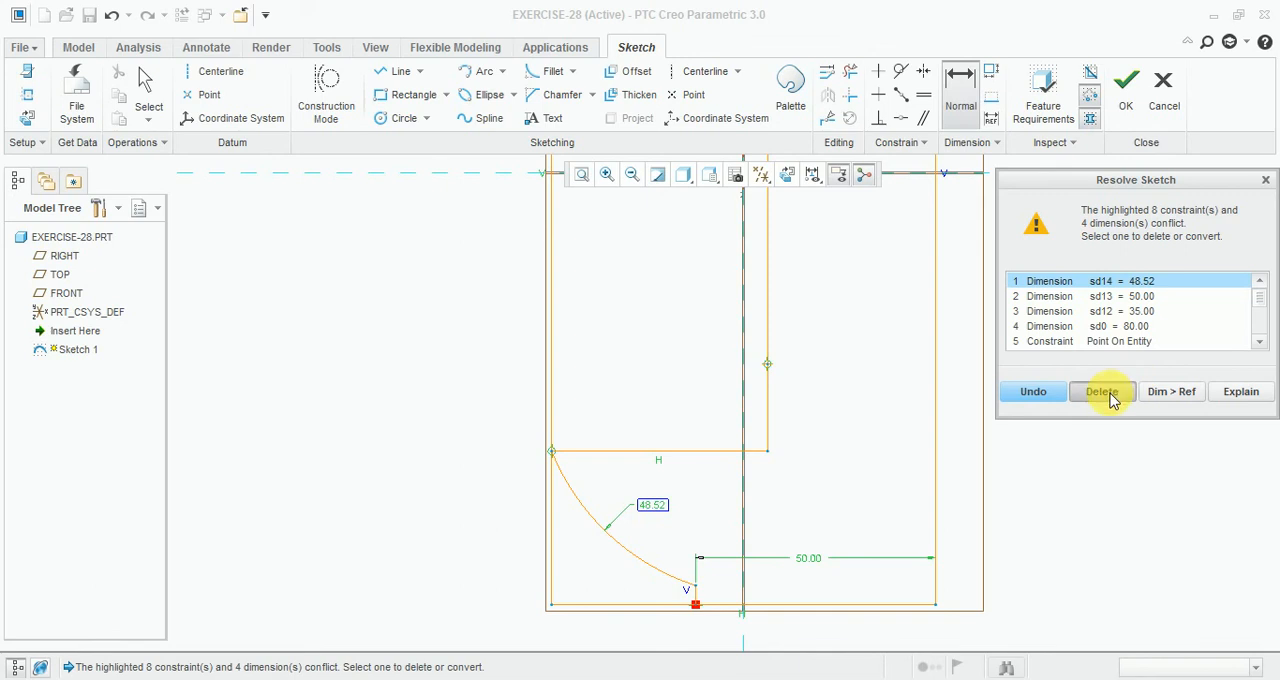
middle_click(659, 545)
left_click(944, 108)
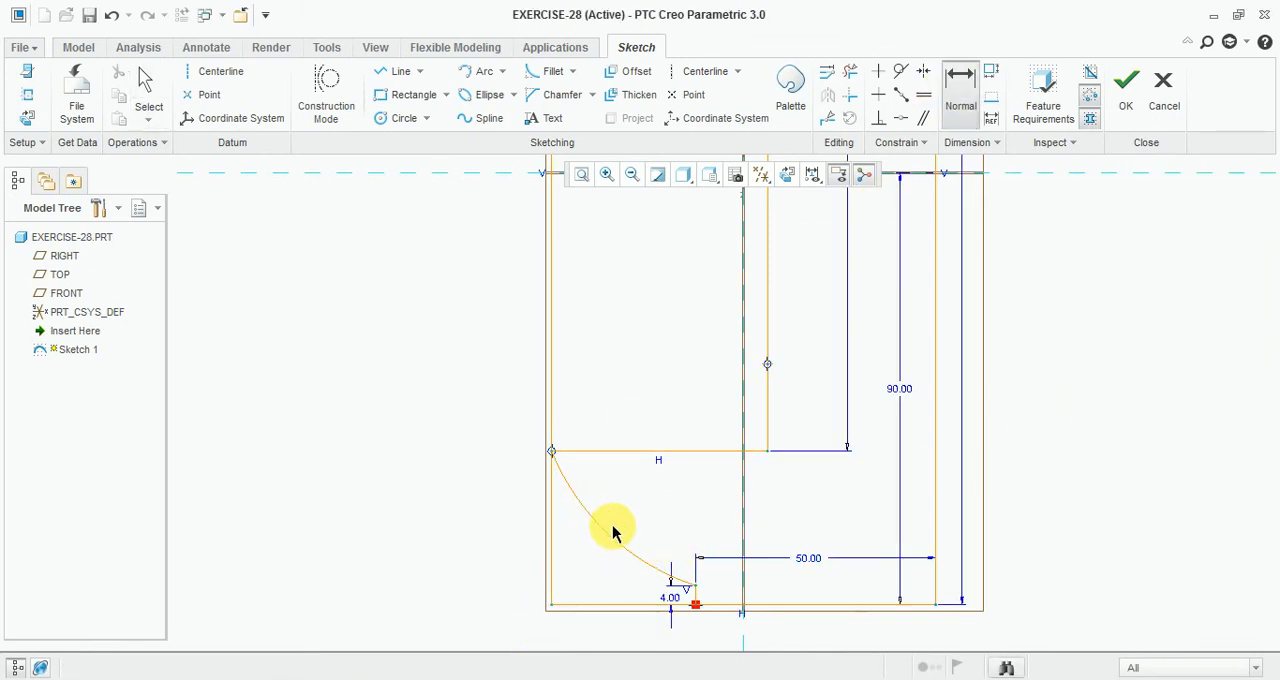
left_click(604, 533)
middle_click(648, 506)
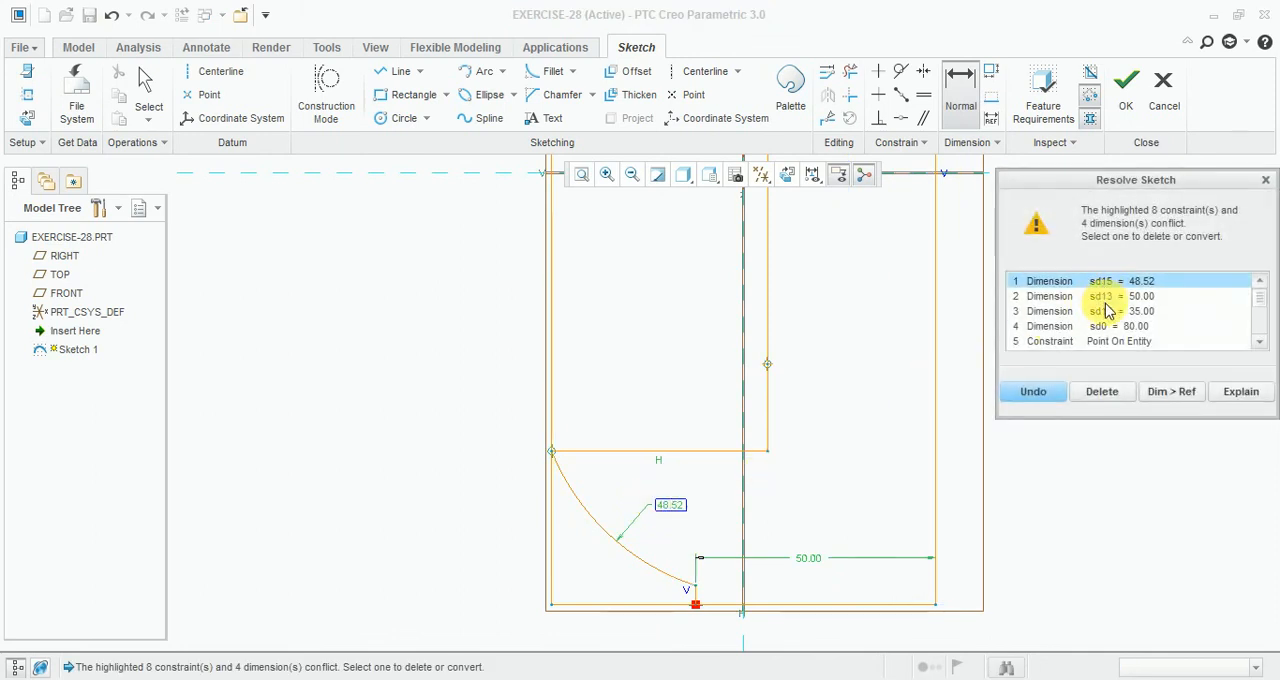
left_click(1107, 297)
left_click(1104, 314)
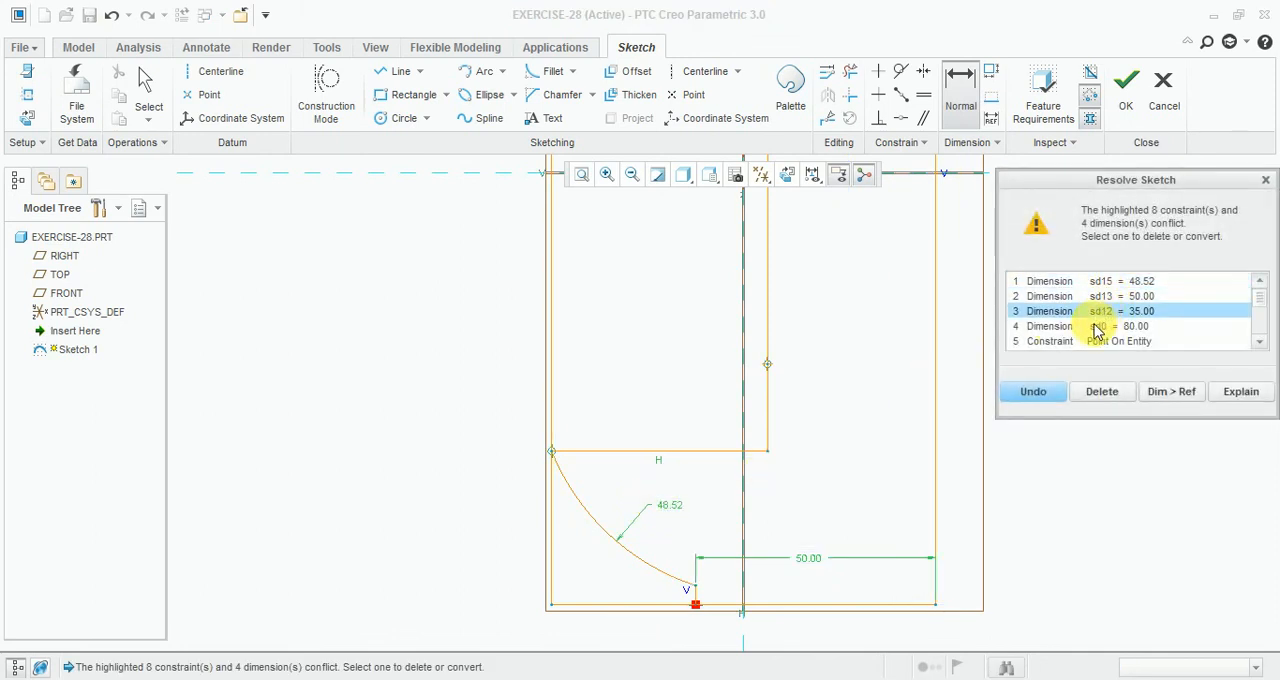
left_click(1097, 328)
left_click(1099, 341)
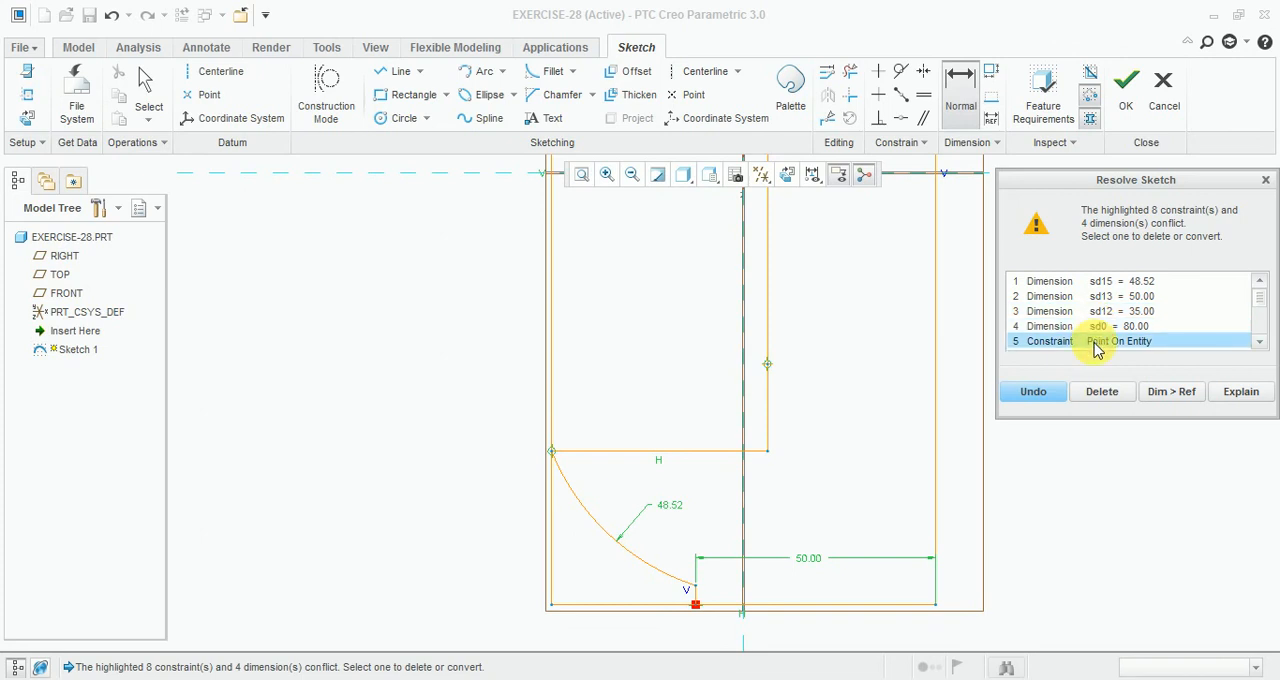
scroll(1120, 340, "down", 1)
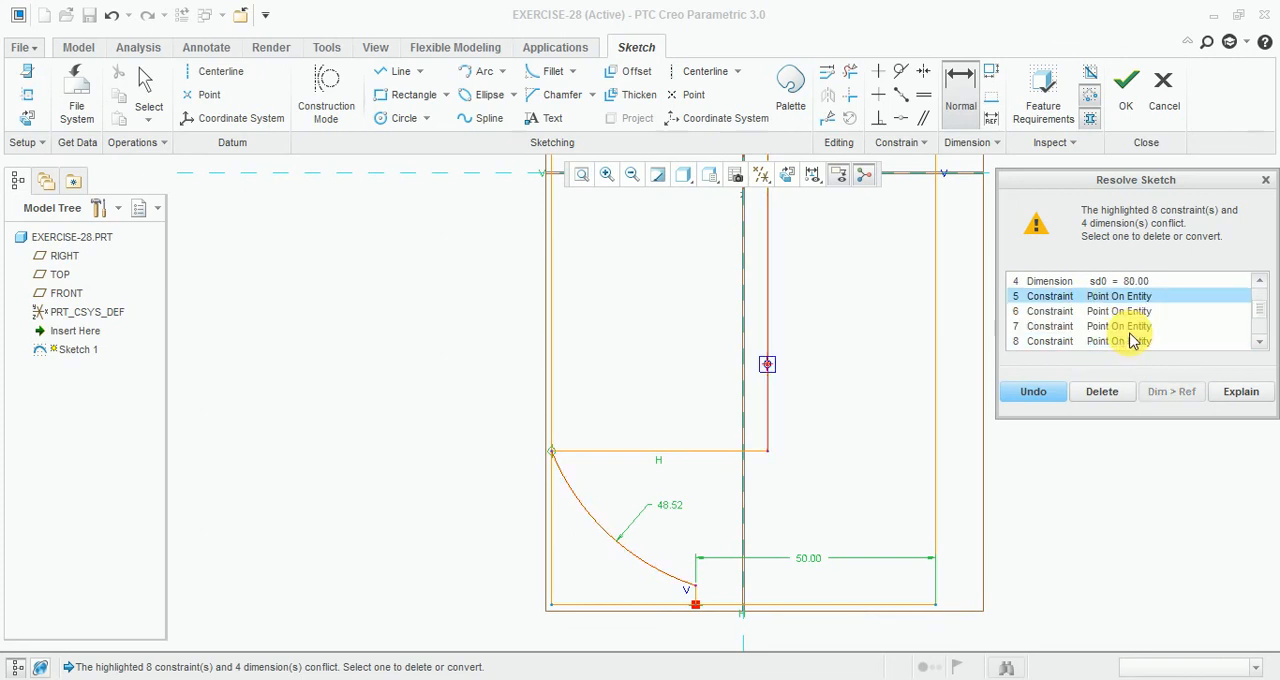
scroll(1133, 341, "down", 1)
scroll(1130, 330, "up", 2)
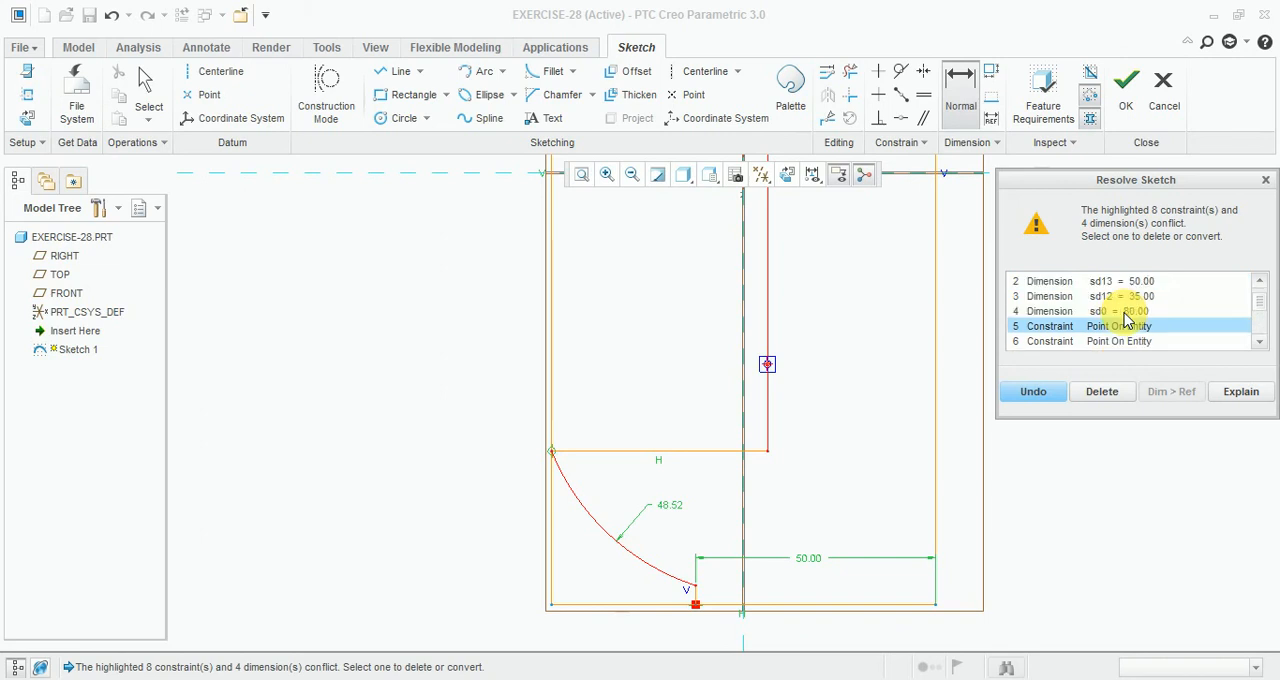
left_click(1125, 311)
left_click(1127, 303)
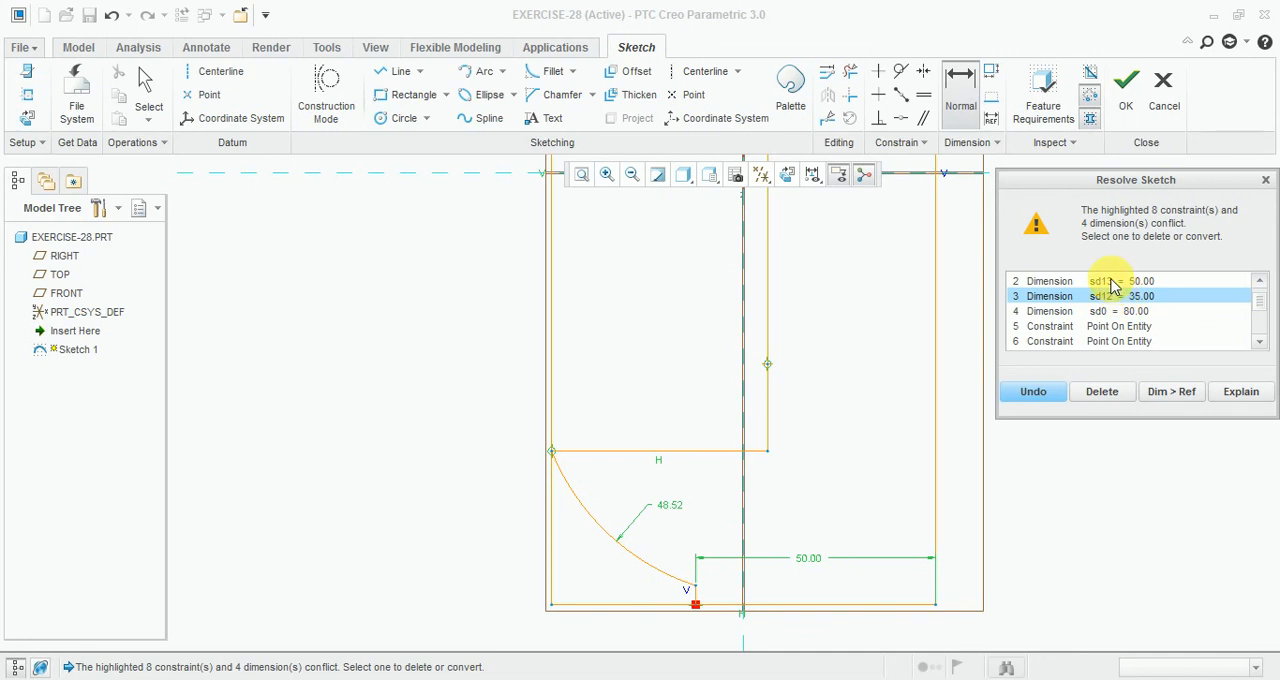
left_click(1110, 281)
scroll(1117, 300, "up", 1)
left_click(1114, 286)
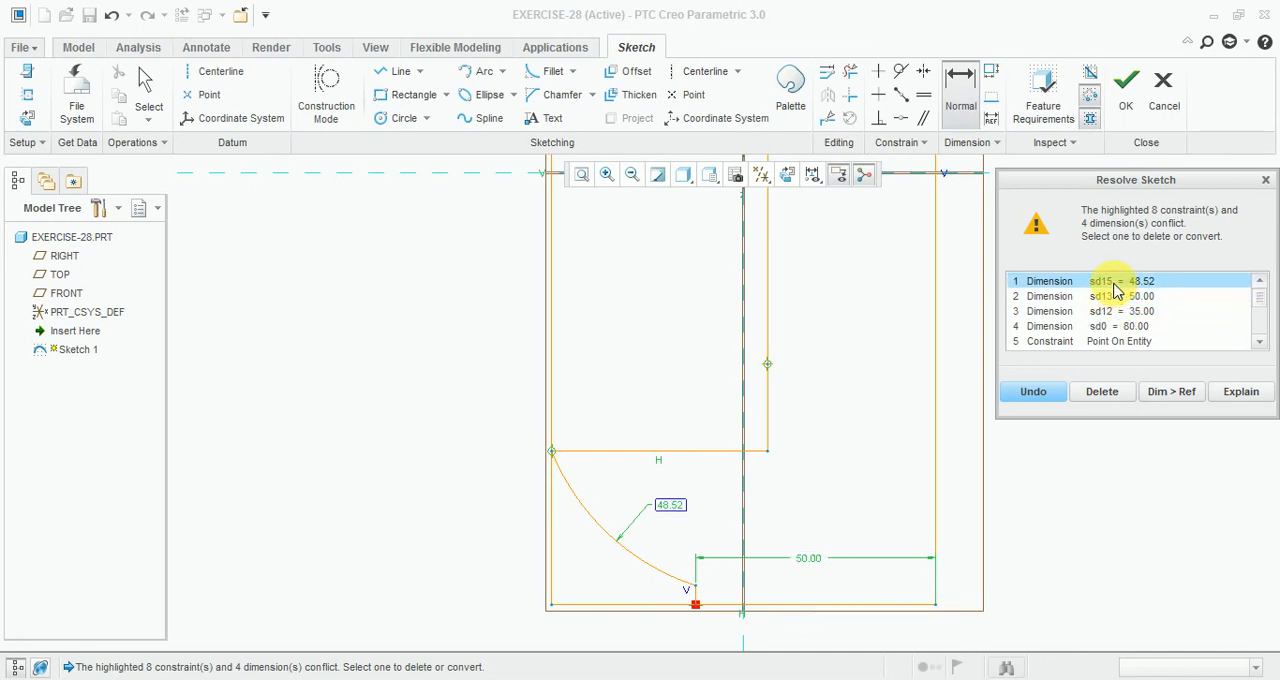
left_click(1100, 391)
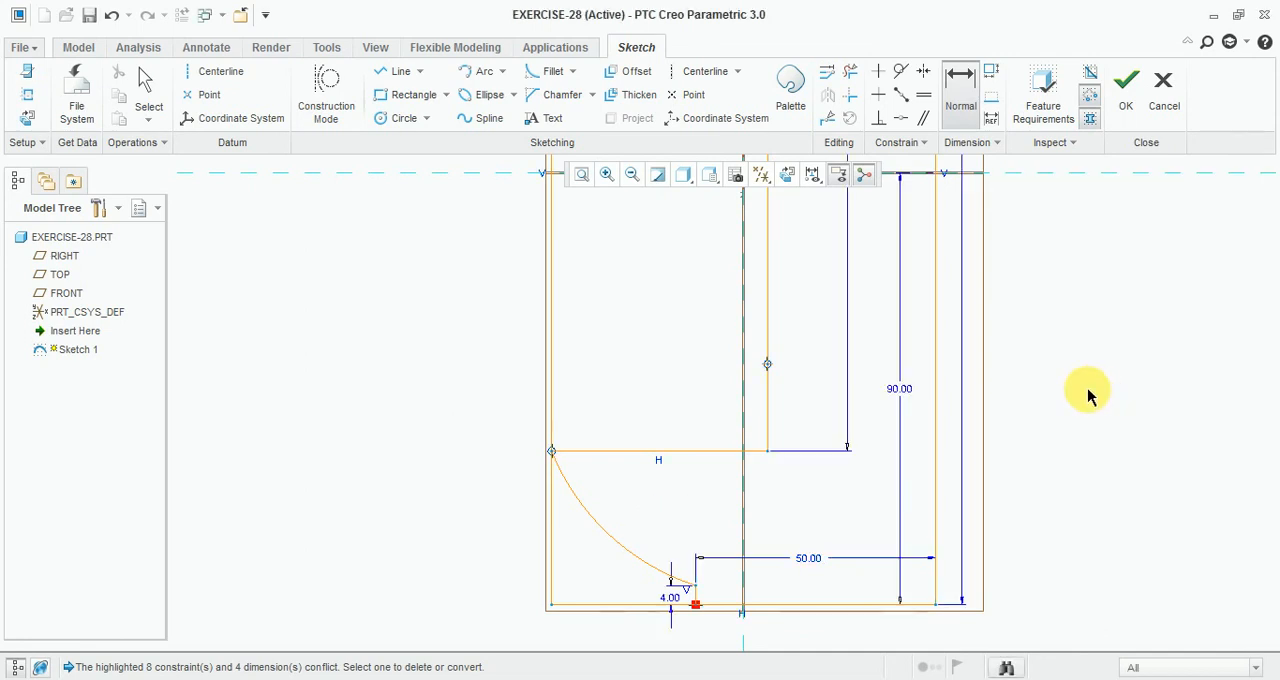
Step: Delete the notch's 4 mm dimension and try to set the arc's radius to 28 mm
scroll(673, 600, "down", 1)
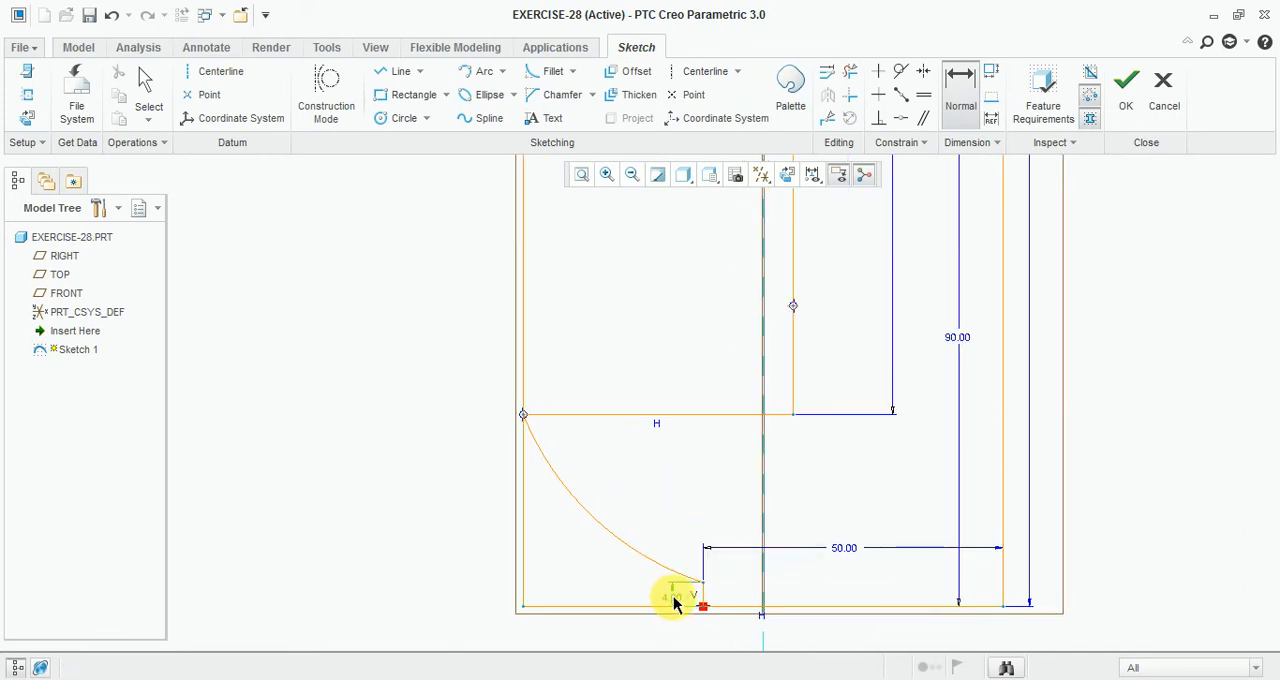
key("Delete")
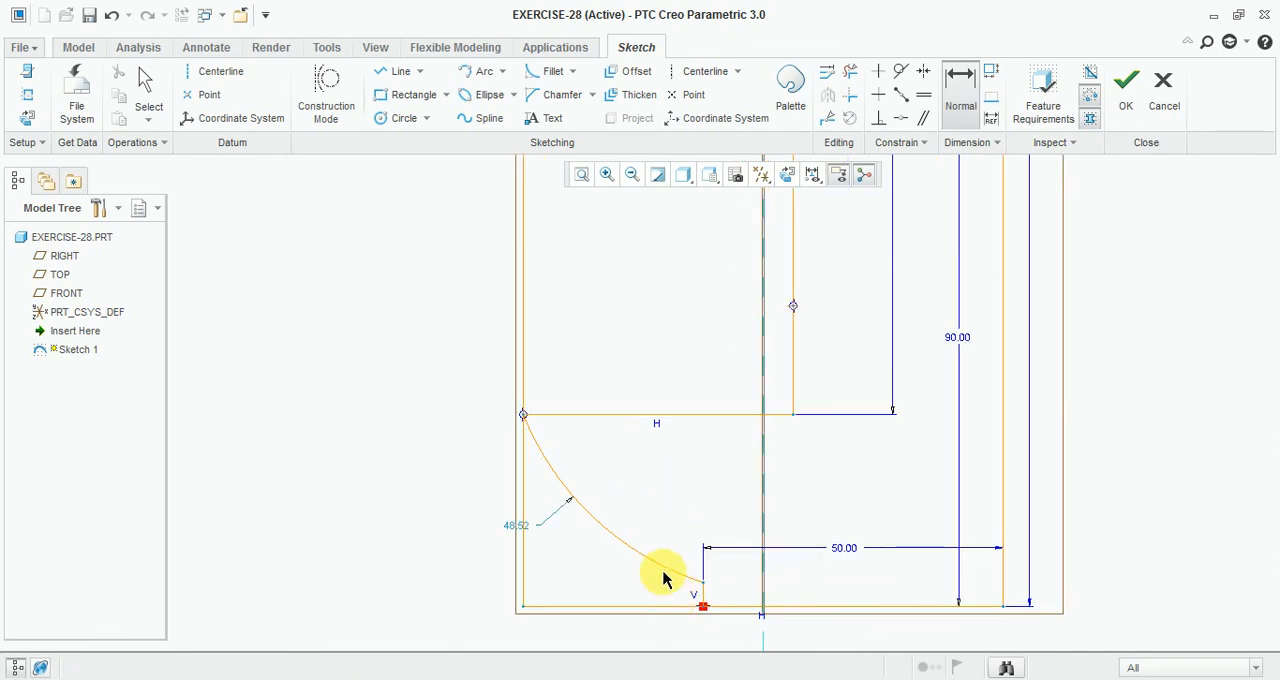
middle_click(531, 532)
double_click(535, 530)
type("28")
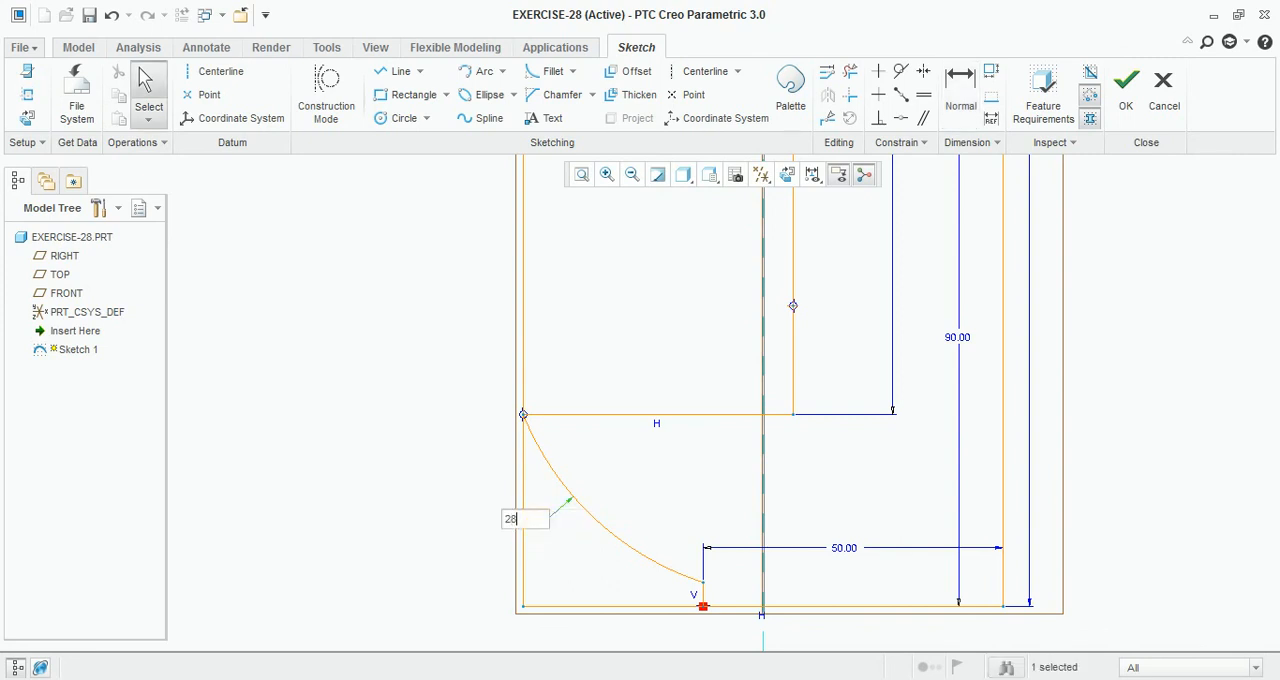
key("Return")
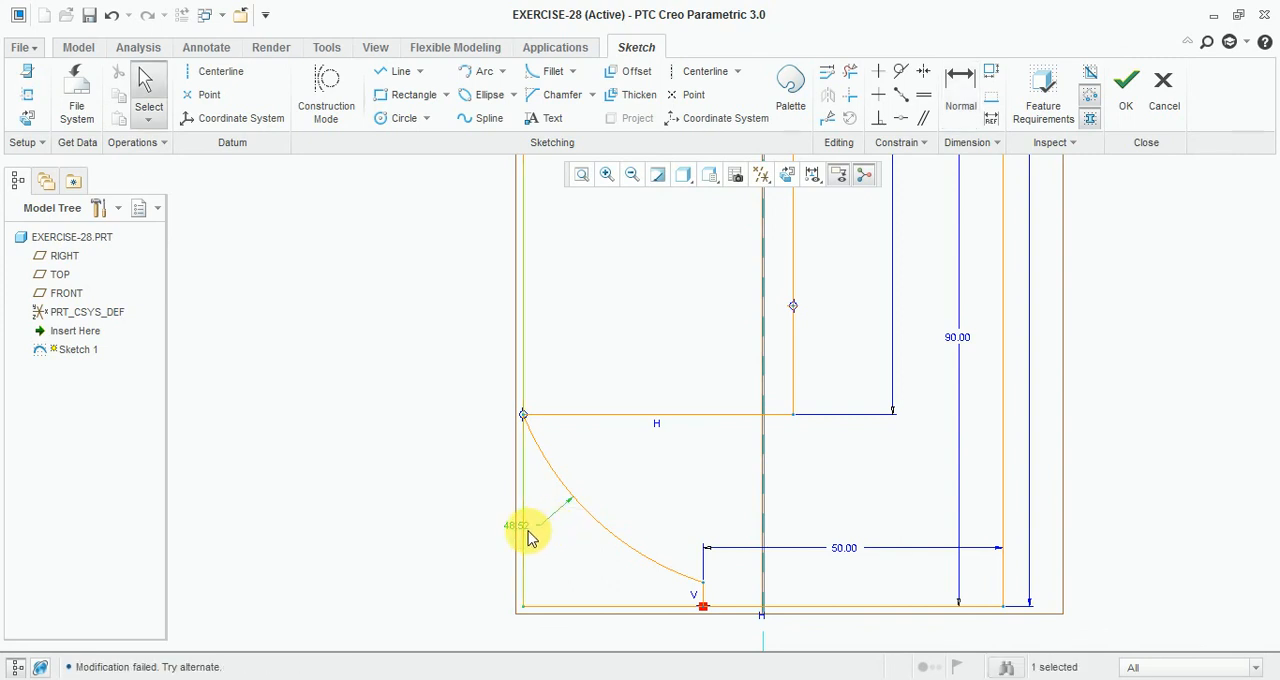
double_click(528, 530)
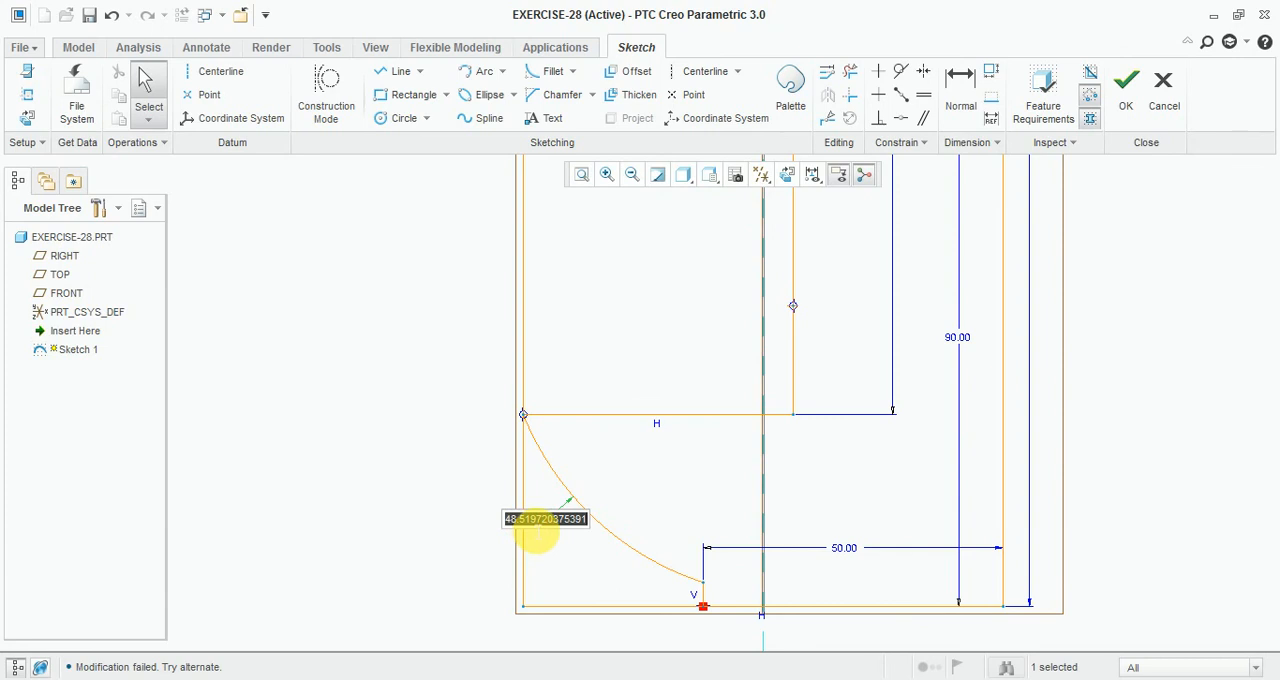
type("28.0")
key("Return")
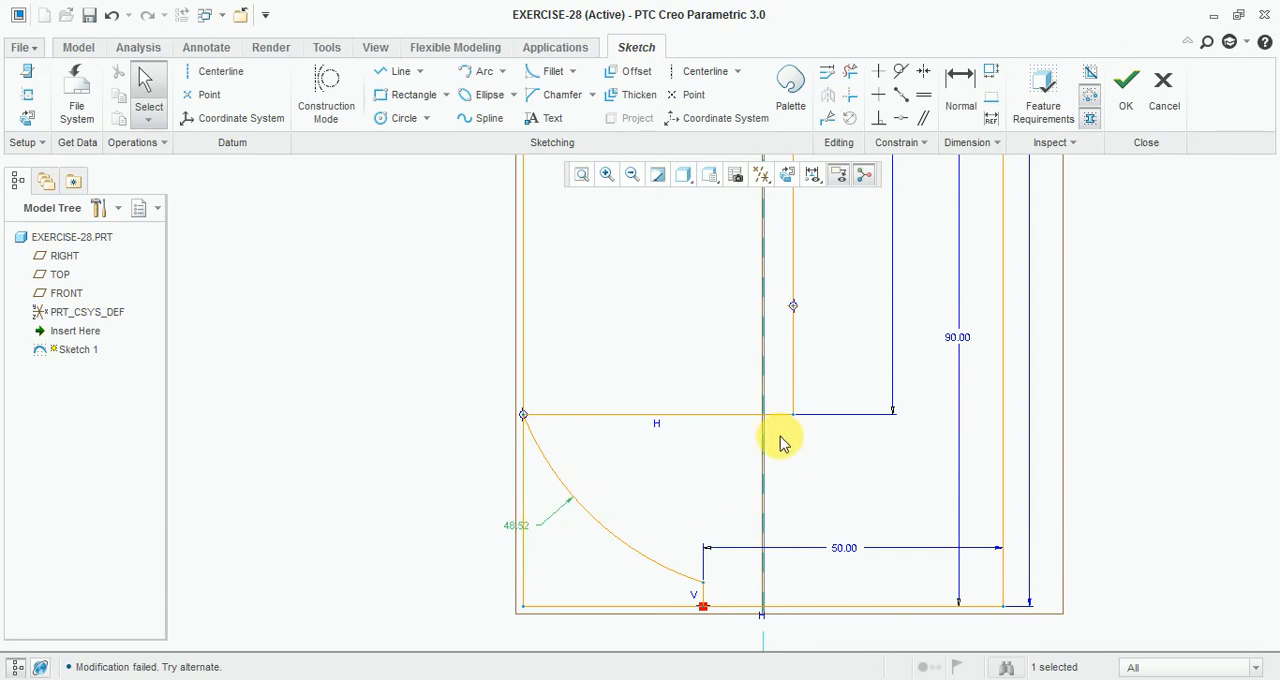
Step: Delete the three-point arc at the lower-left corner of the sketch
scroll(782, 443, "up", 4)
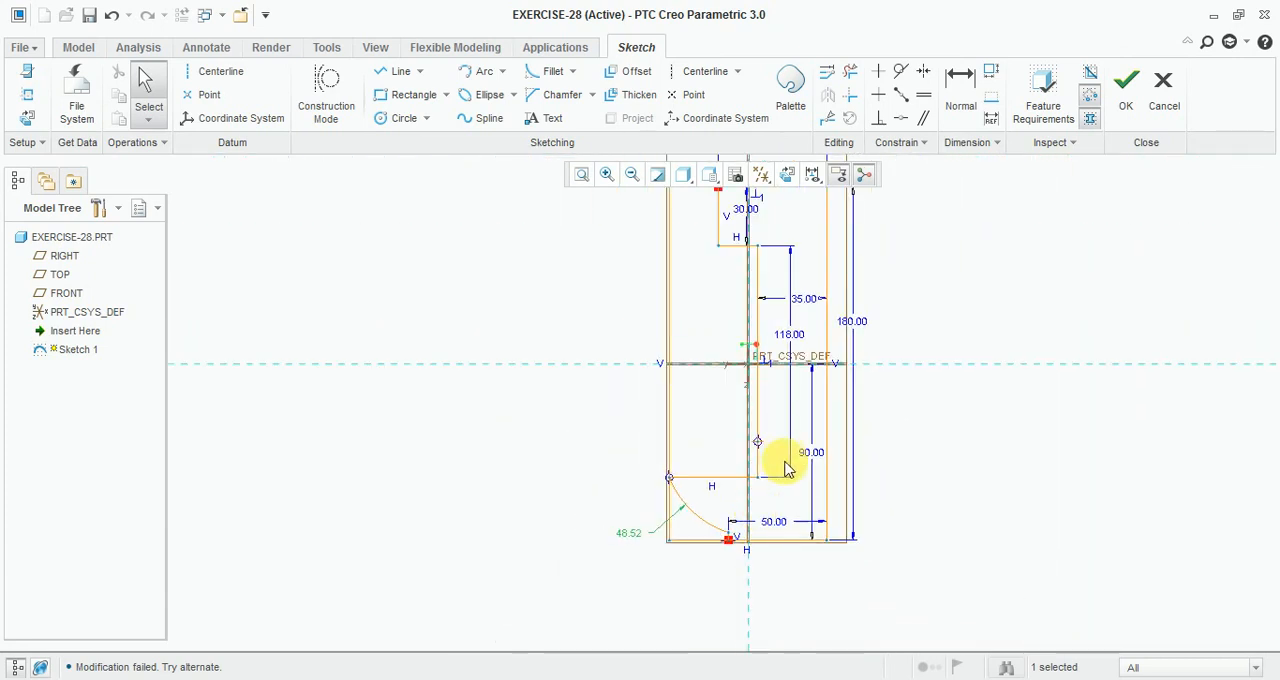
scroll(782, 462, "down", 2)
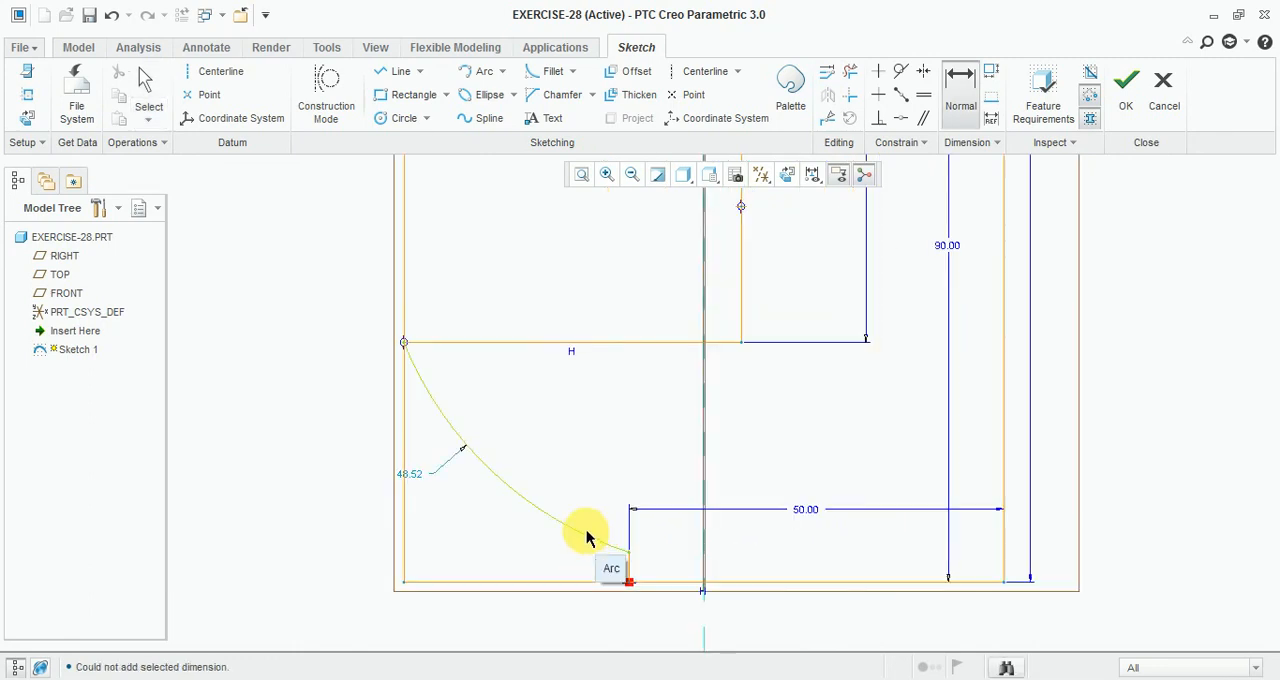
left_click(578, 531)
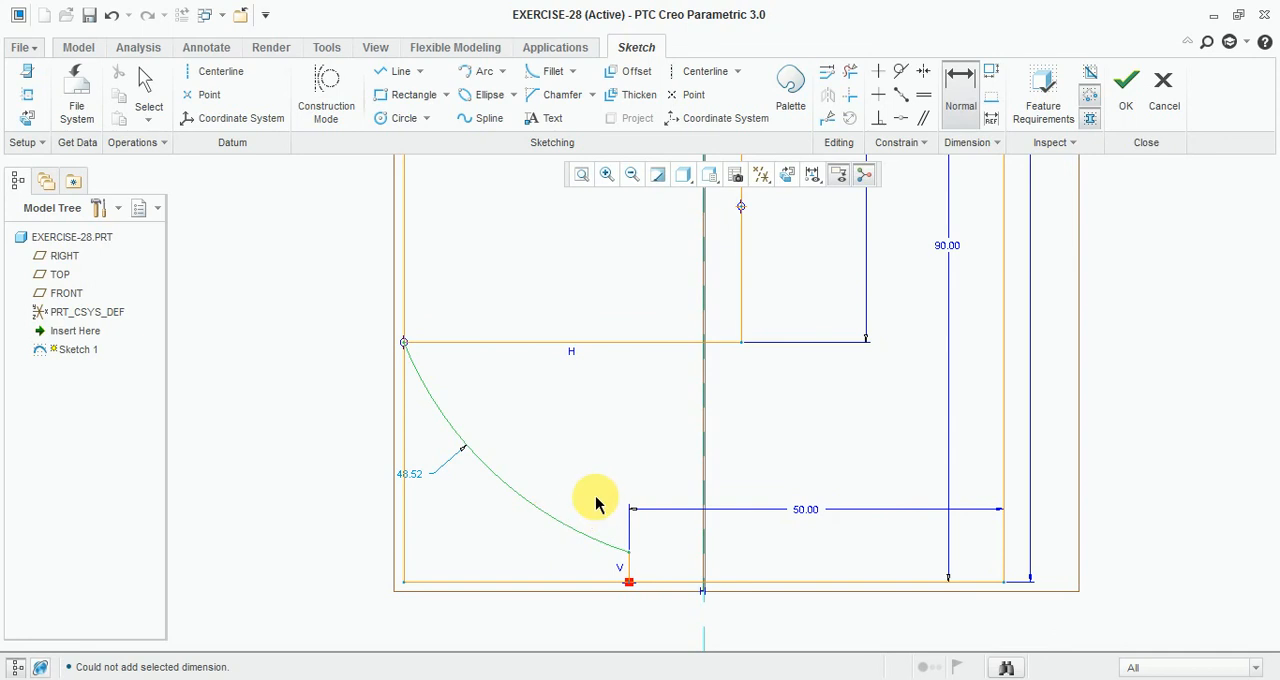
middle_click(596, 501)
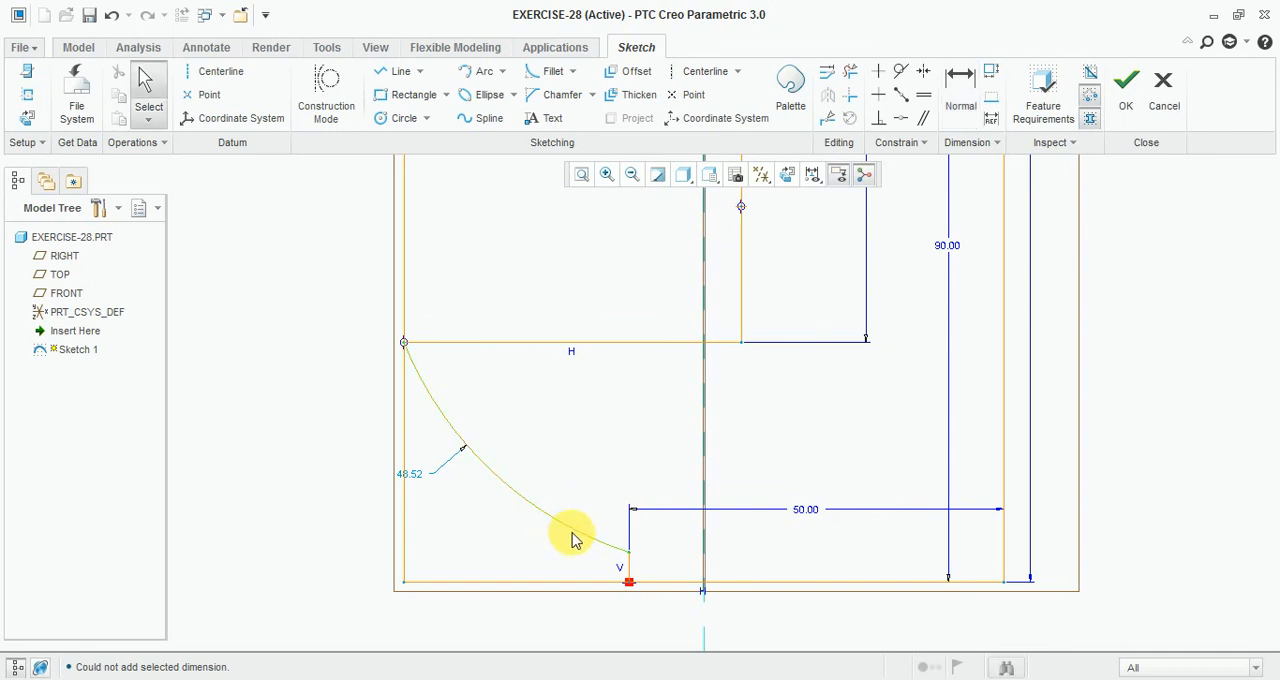
key("Delete")
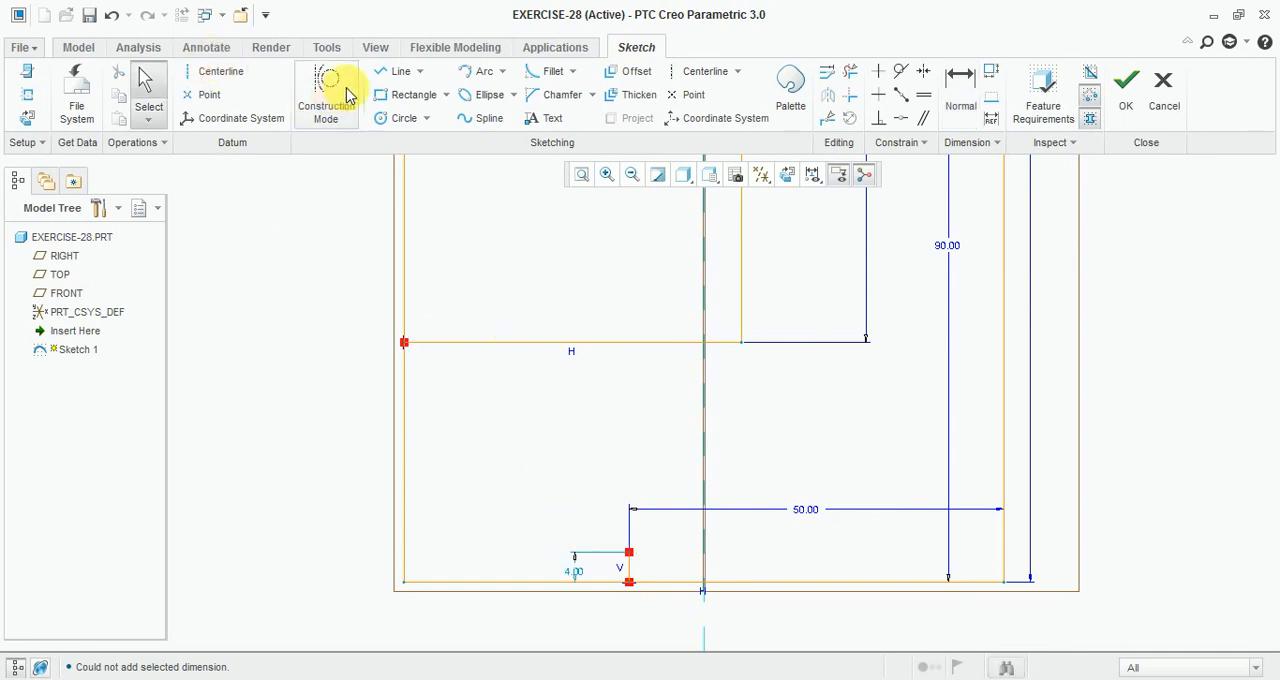
Step: Draw a short horizontal line leftward from the top of the notch's vertical line
left_click(398, 72)
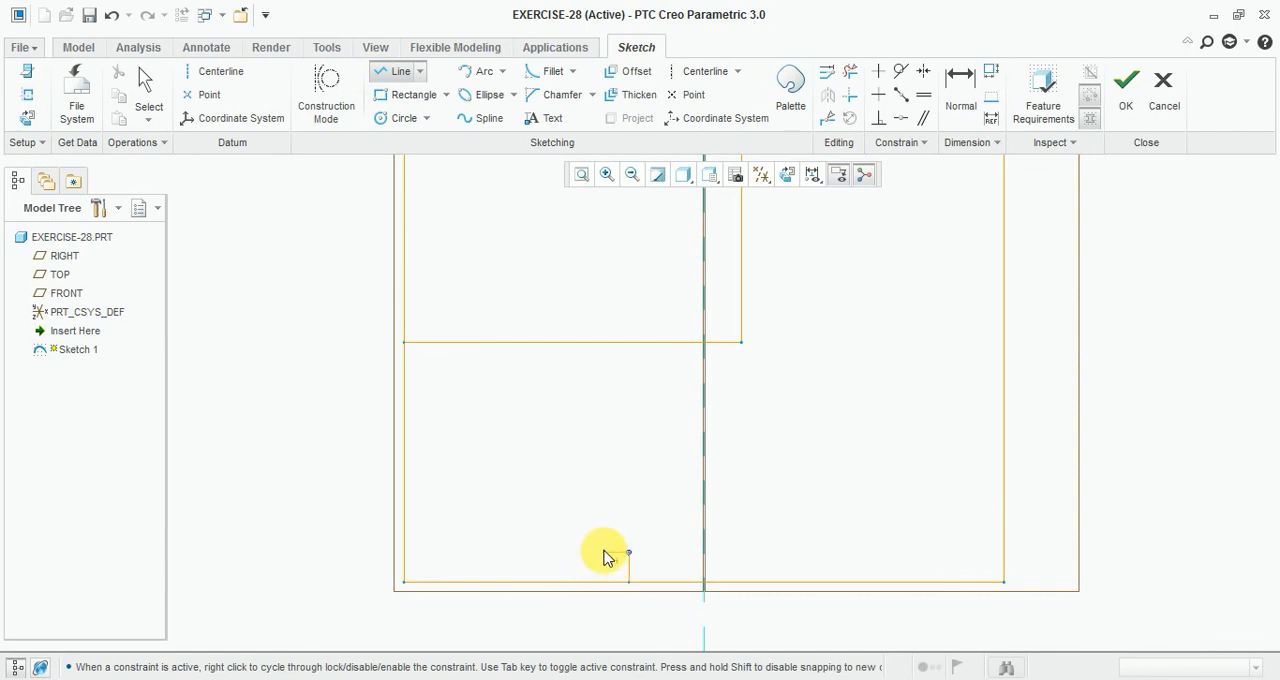
type("2.")
left_click(604, 553)
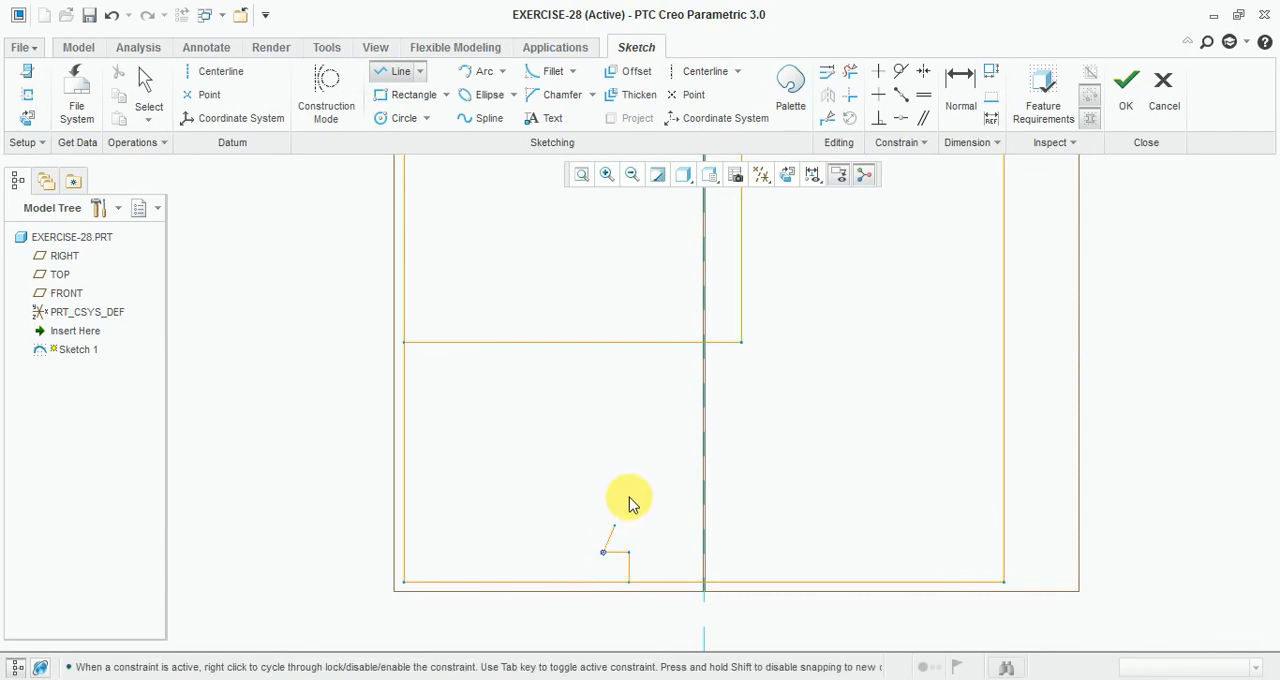
middle_click(608, 528)
middle_click(606, 540)
Step: Set the short horizontal line's length to 2 mm
scroll(606, 545, "down", 2)
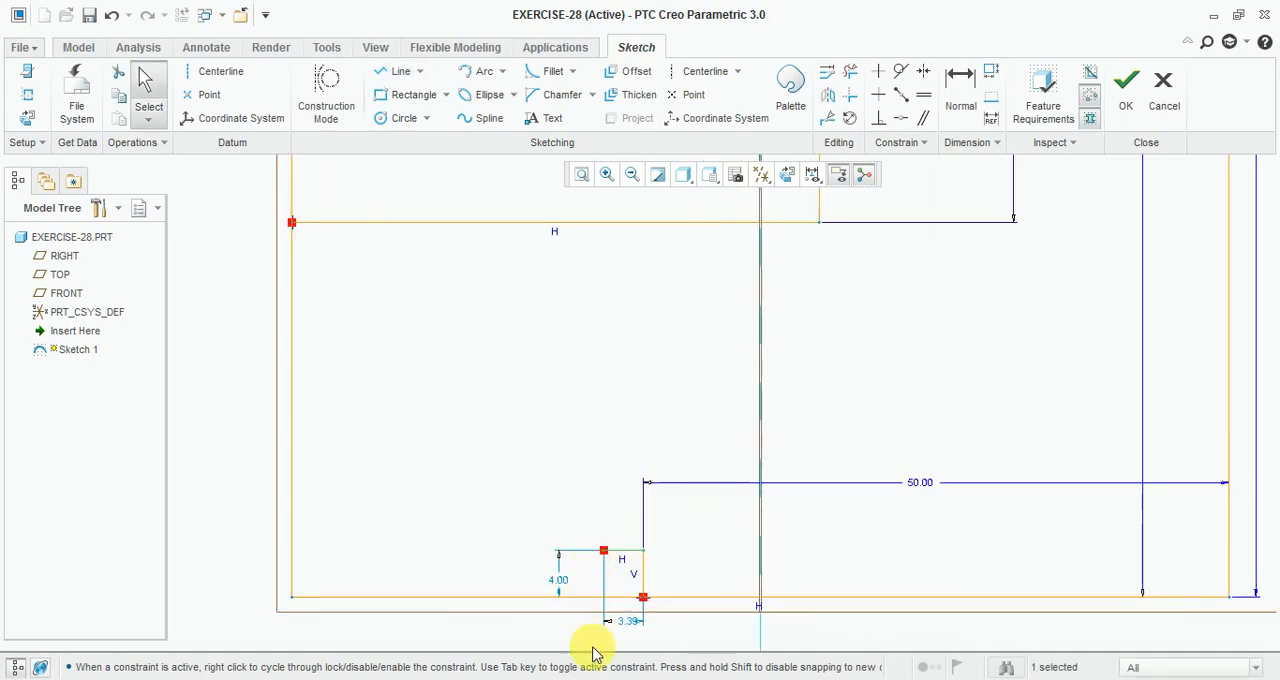
double_click(625, 624)
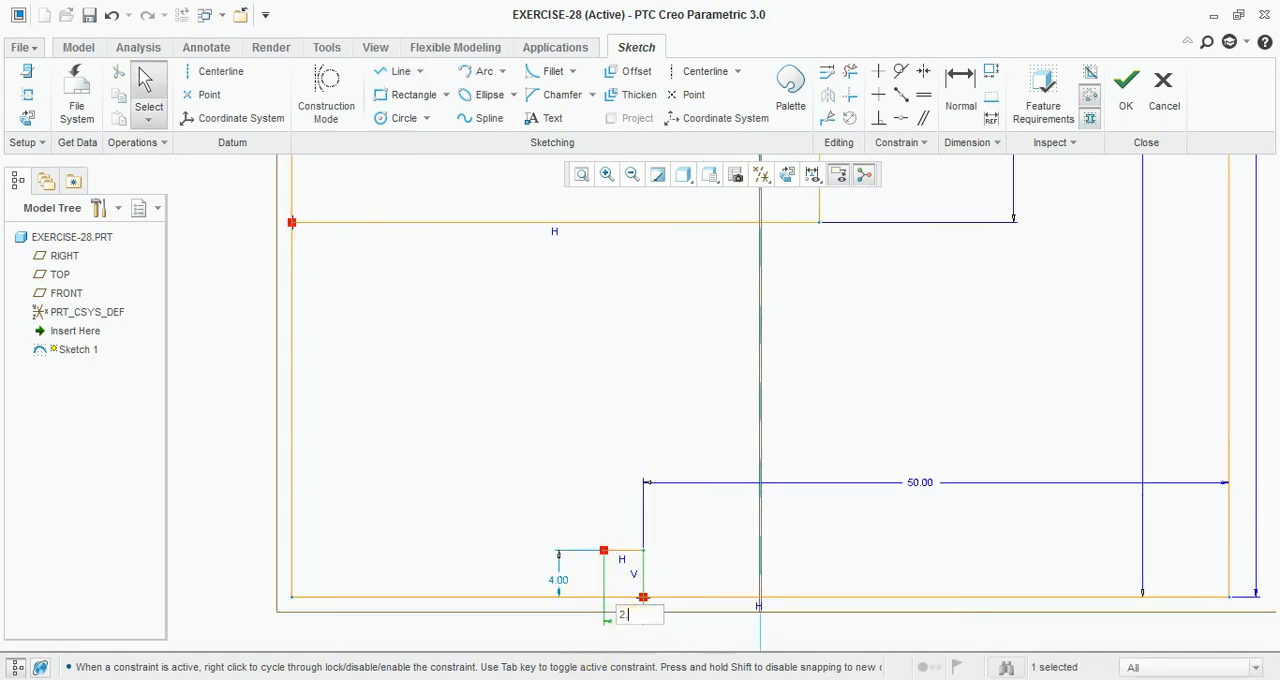
scroll(586, 471, "up", 5)
key("Return")
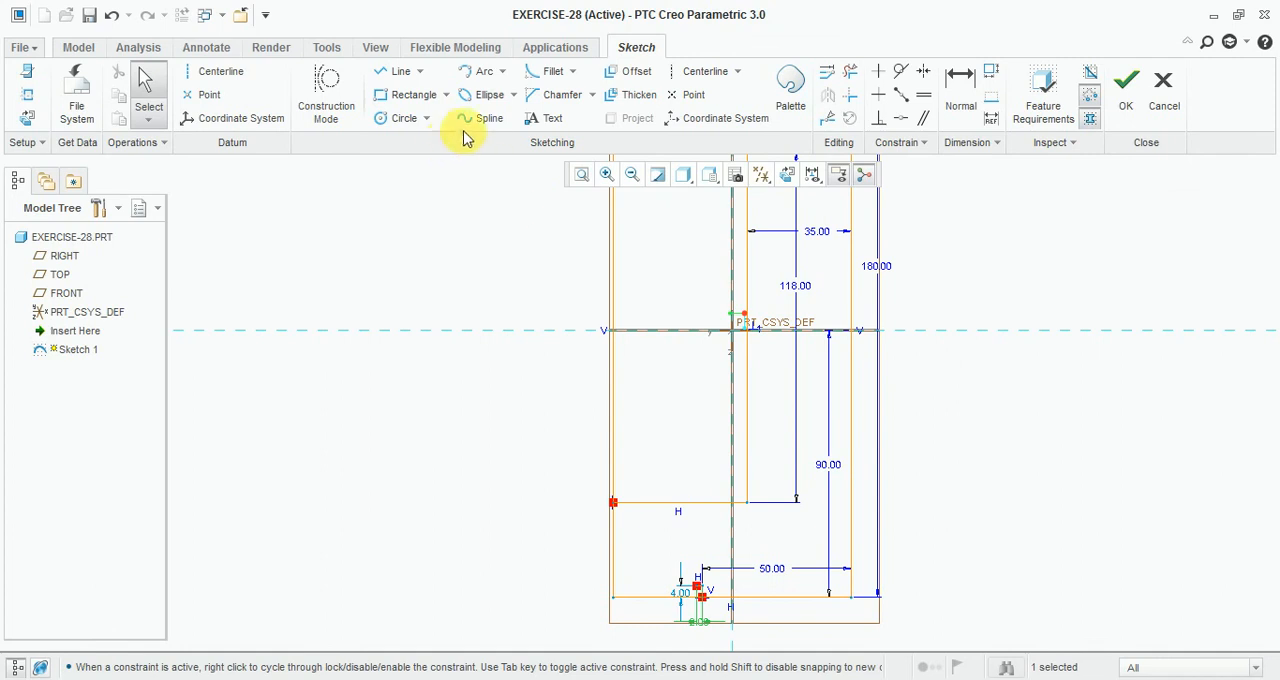
Step: Draw a center-and-ends arc from the left end of the step's lower line down to the short line's end
left_click(403, 120)
scroll(683, 560, "down", 2)
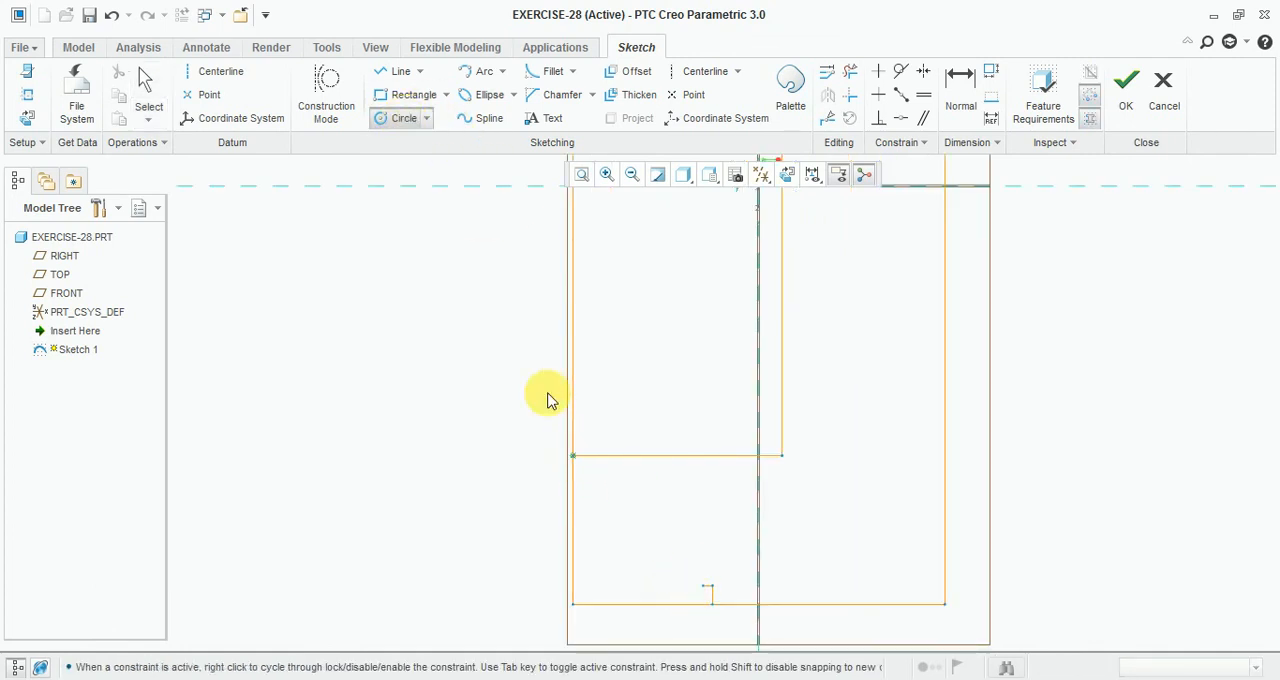
left_click(502, 76)
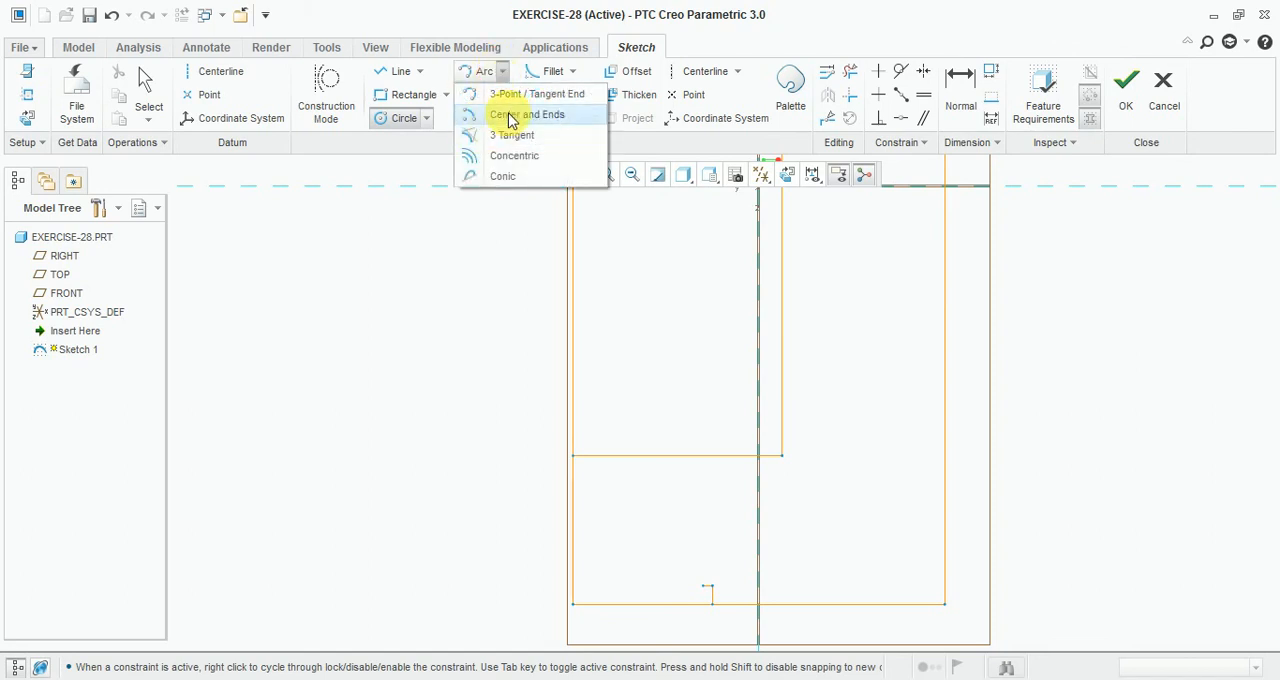
left_click(509, 96)
left_click(573, 457)
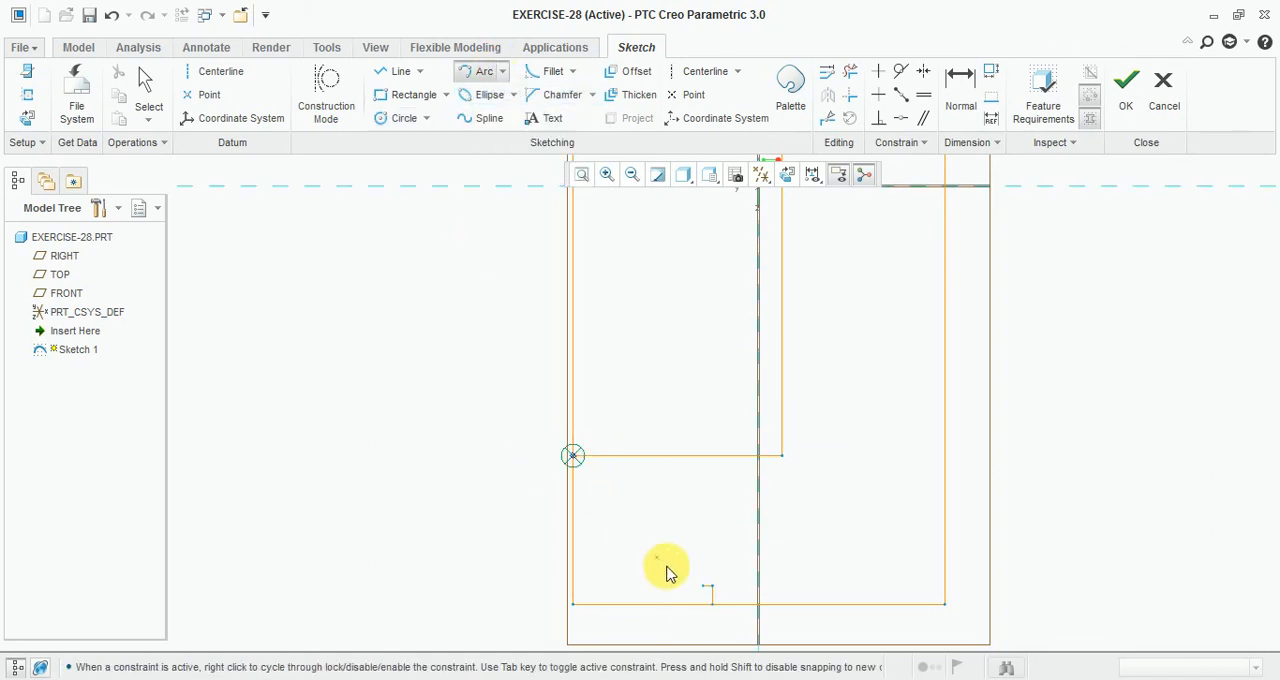
left_click(703, 585)
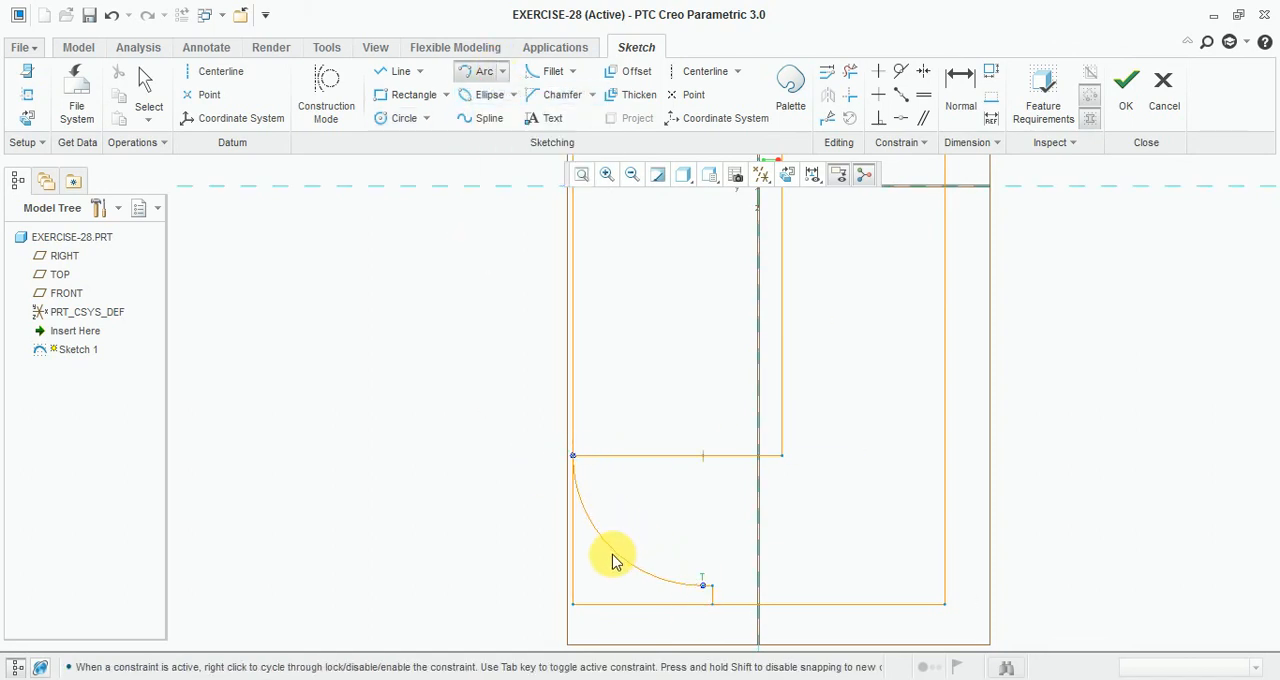
left_click(620, 549)
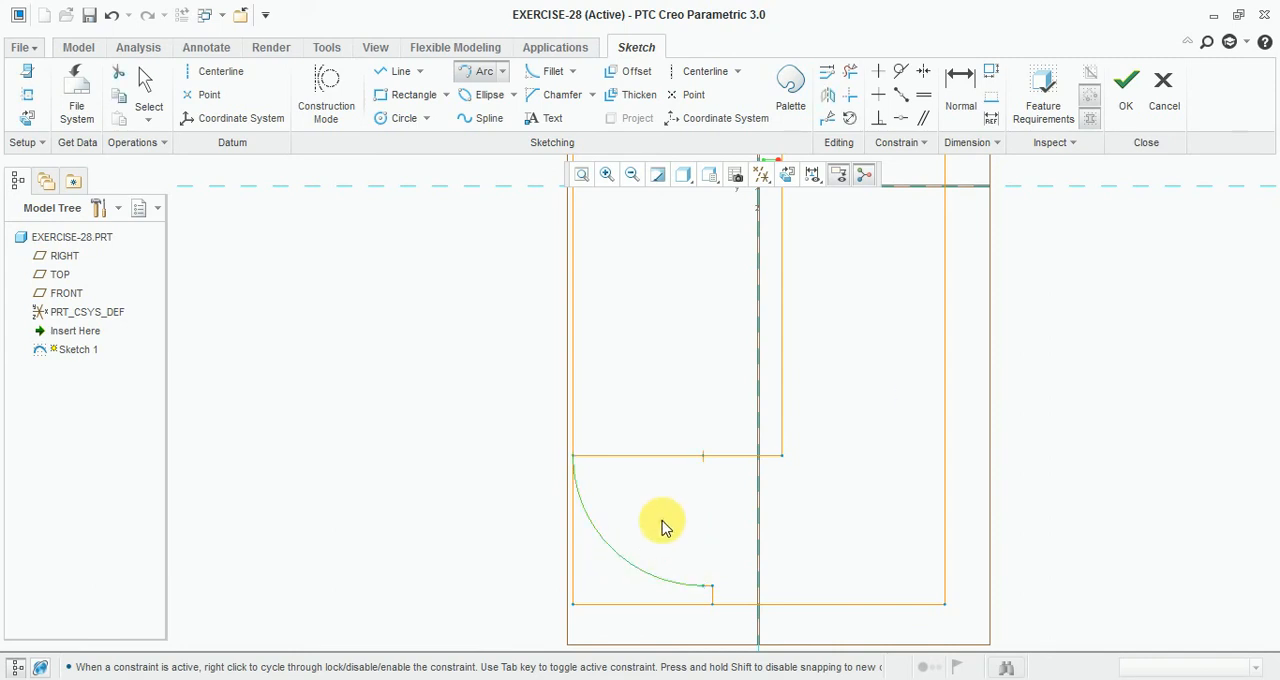
middle_click(658, 522)
Step: Try to add a radius dimension to the new arc, closing the conflict dialog without resolving it
scroll(627, 575, "down", 2)
left_click(963, 95)
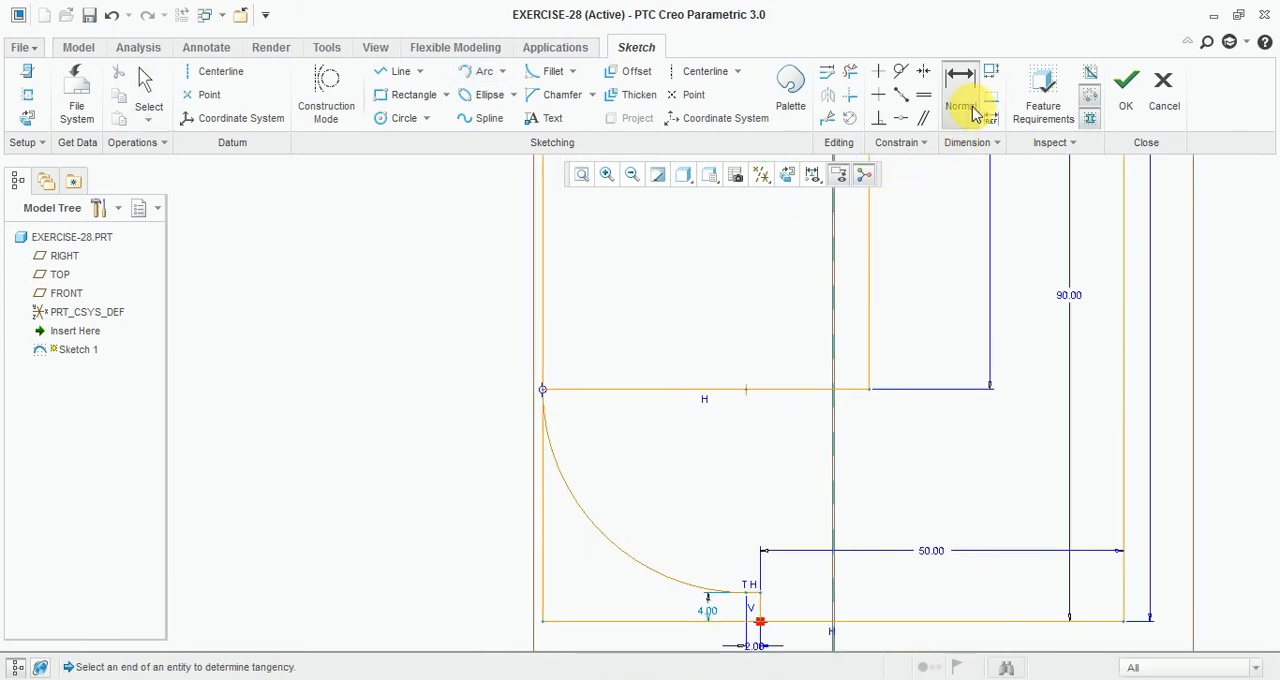
left_click(631, 560)
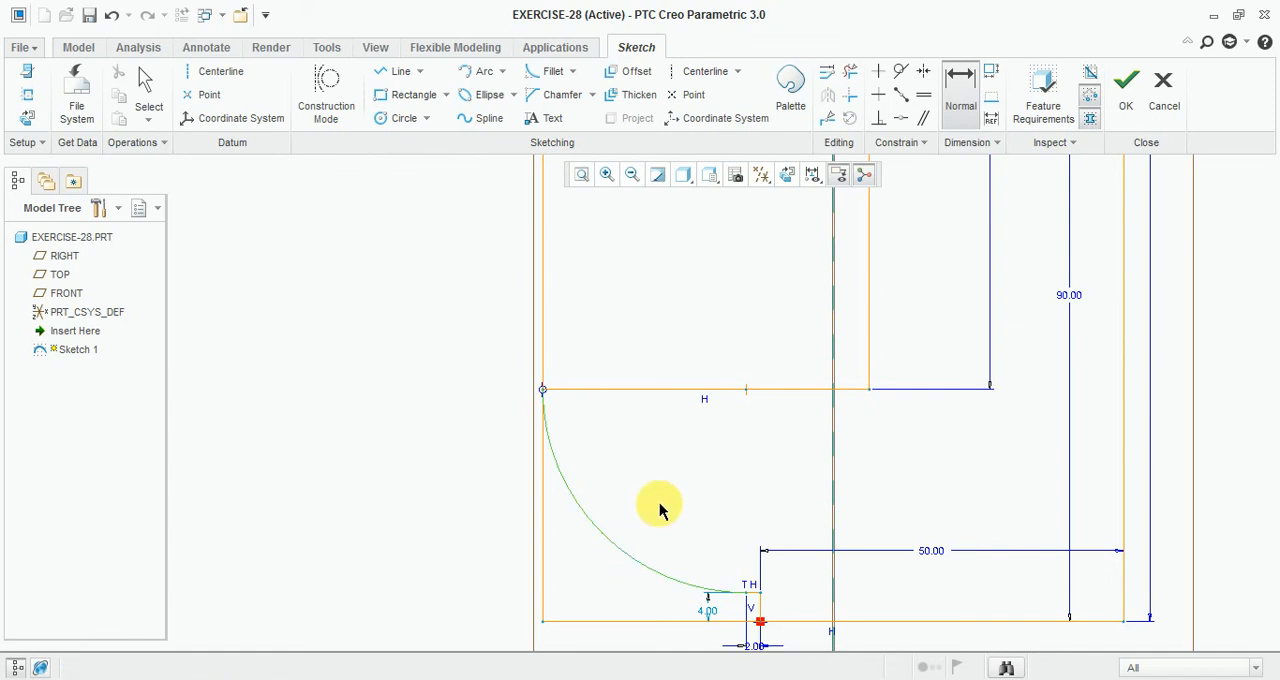
middle_click(682, 505)
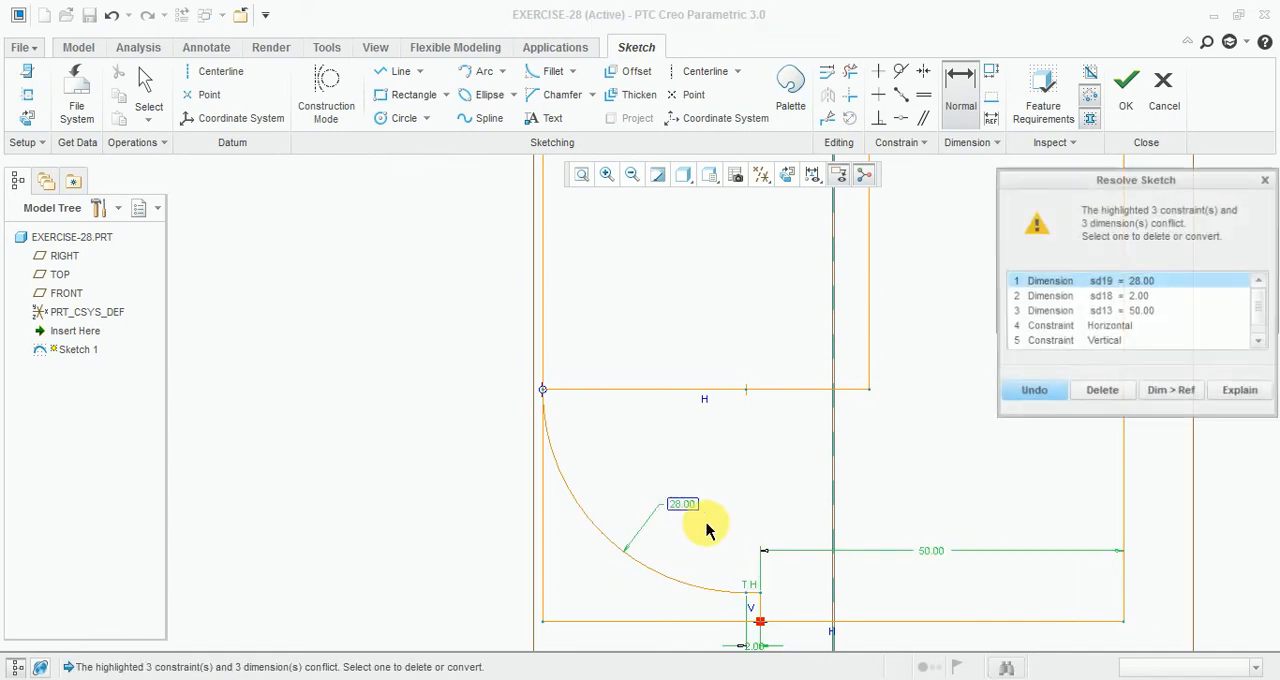
left_click(1265, 180)
Step: Trim away the excess rectangle segments at the sketch's upper-left and lower-left corners with Delete Segment
scroll(880, 471, "up", 3)
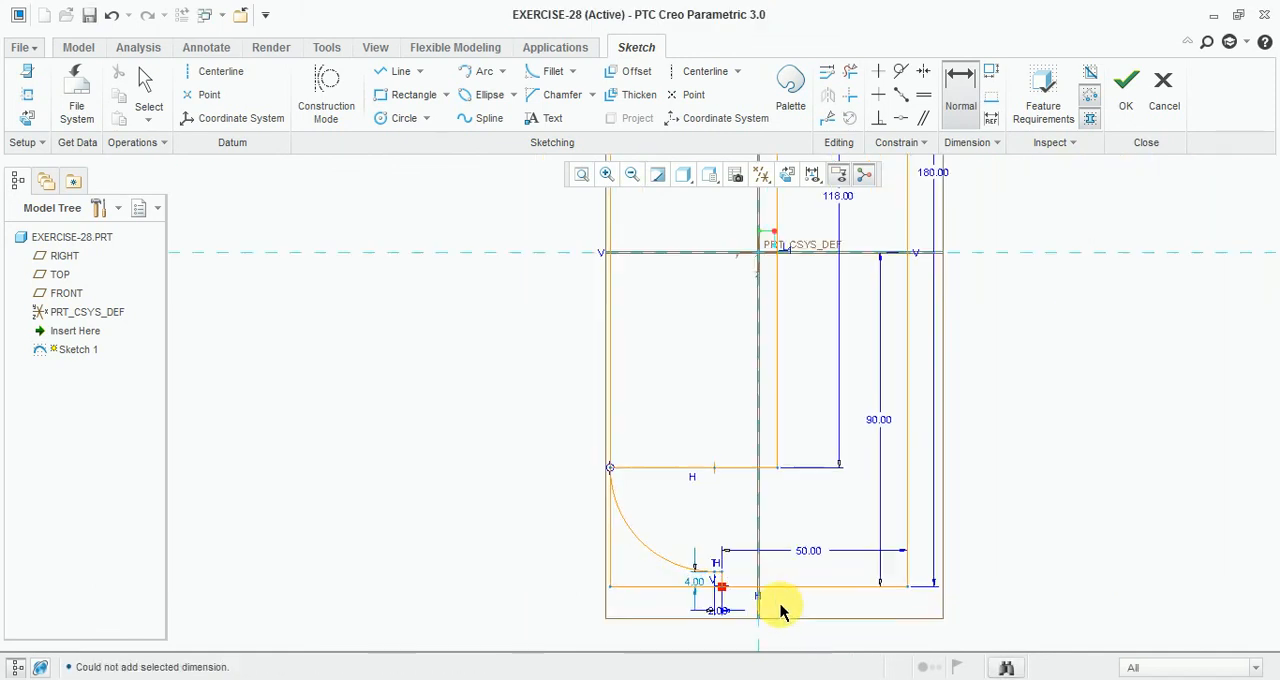
scroll(781, 611, "down", 2)
scroll(668, 588, "down", 3)
scroll(608, 677, "up", 6)
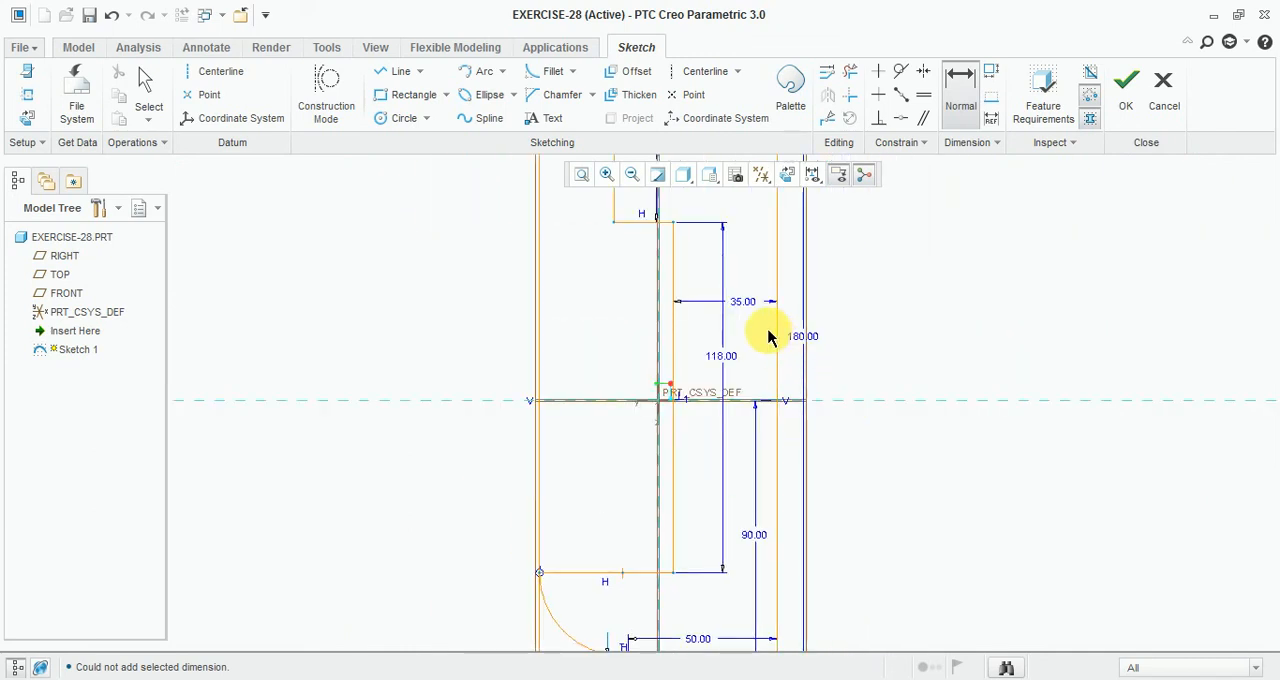
left_click(850, 72)
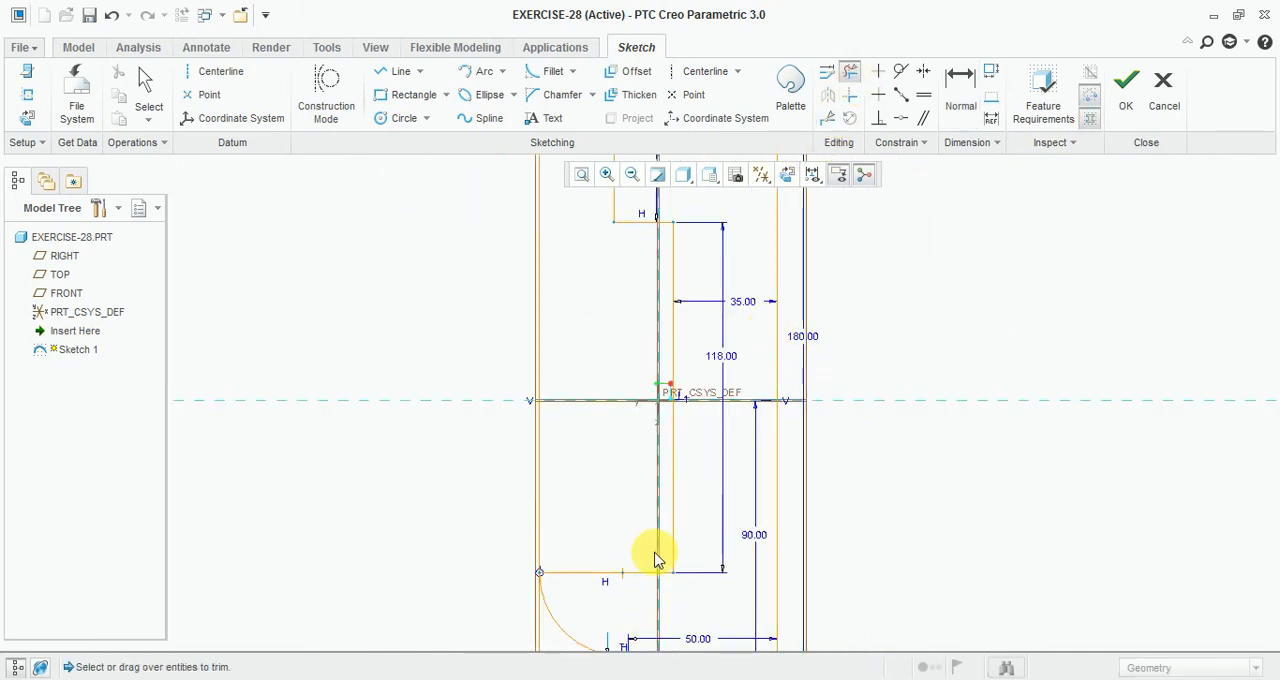
scroll(630, 530, "up", 2)
scroll(609, 291, "down", 4)
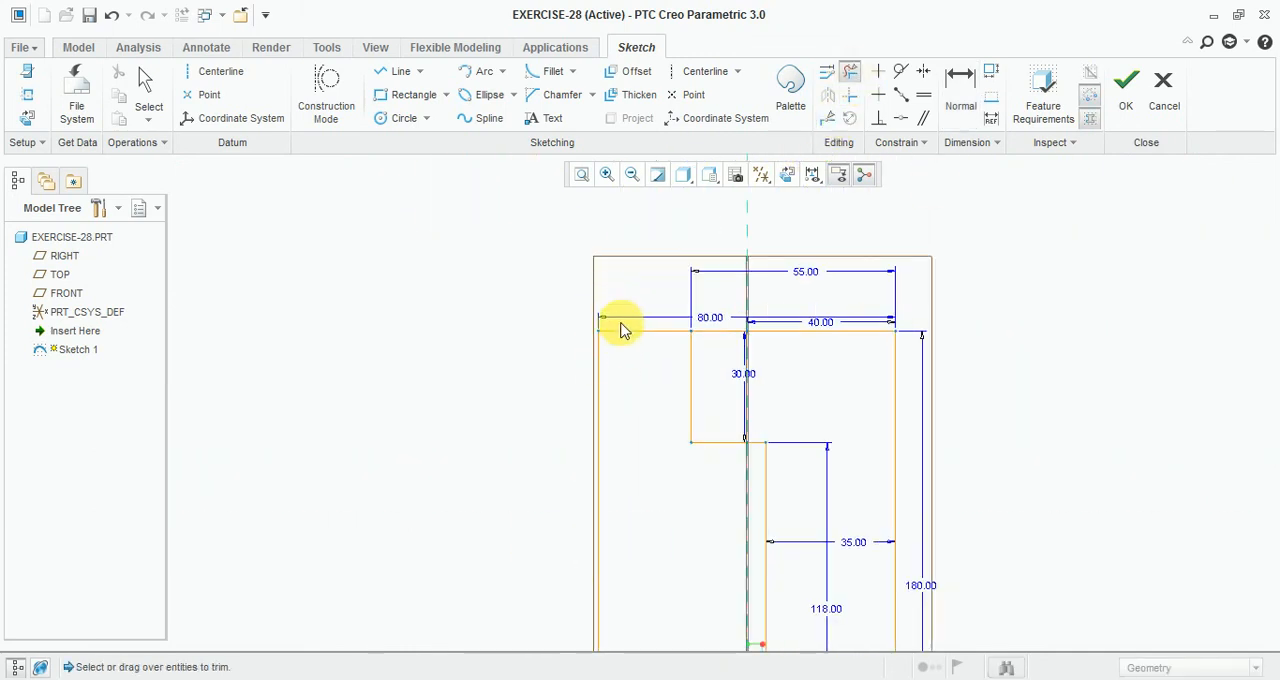
mouse_move(622, 322)
left_mouse_down()
mouse_move(575, 393)
mouse_move(563, 380)
mouse_move(463, 421)
left_mouse_up()
scroll(559, 223, "up", 4)
scroll(614, 470, "down", 3)
scroll(553, 338, "up", 2)
scroll(515, 553, "down", 5)
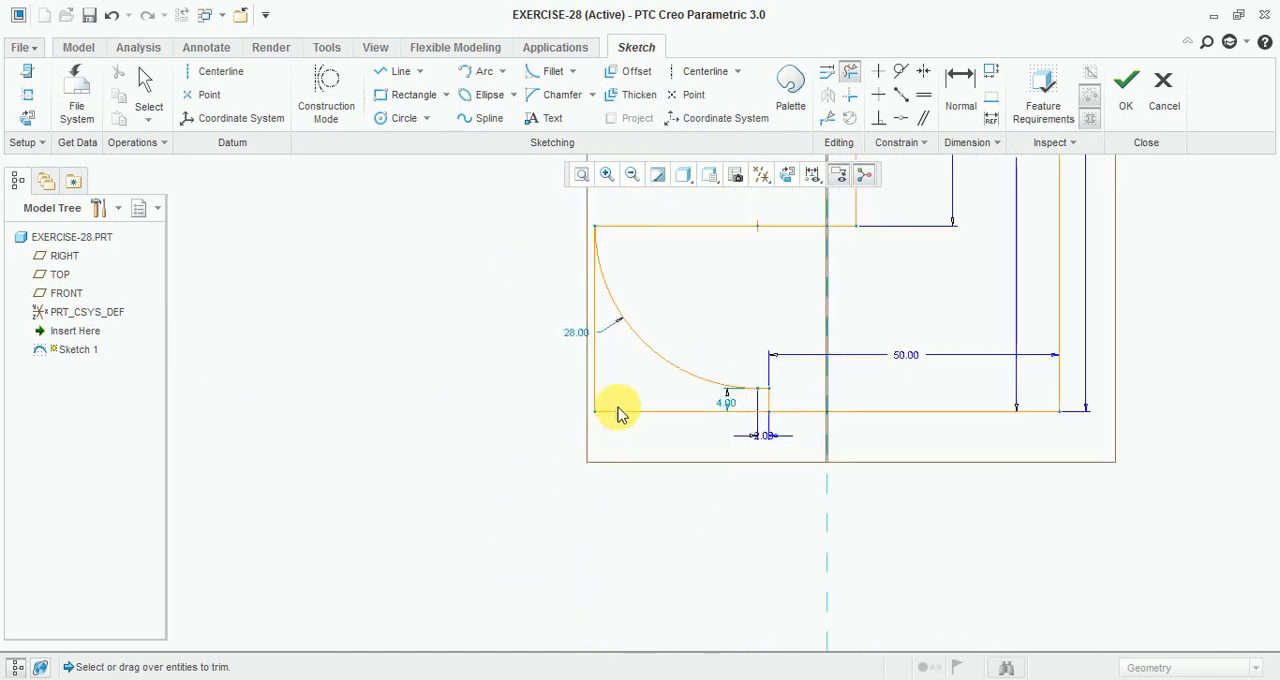
left_click_drag(551, 386, 651, 436)
Step: Finish the sketch and accept it
scroll(612, 578, "up", 3)
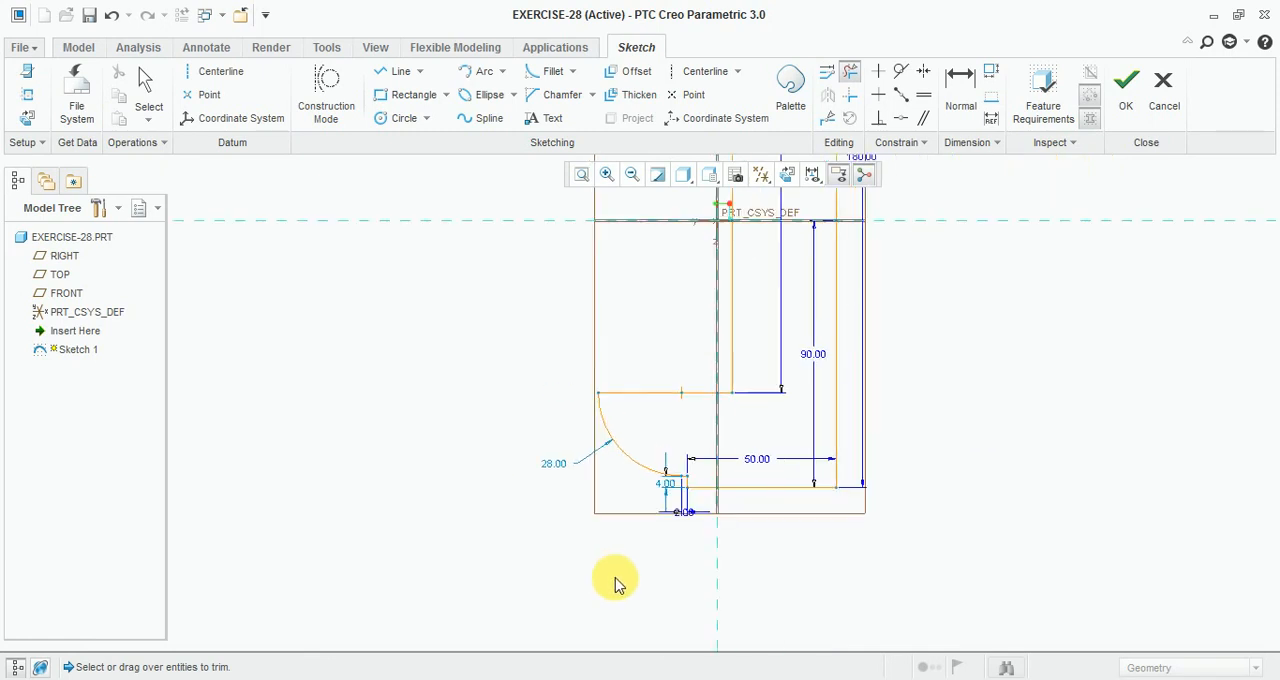
scroll(625, 576, "up", 4)
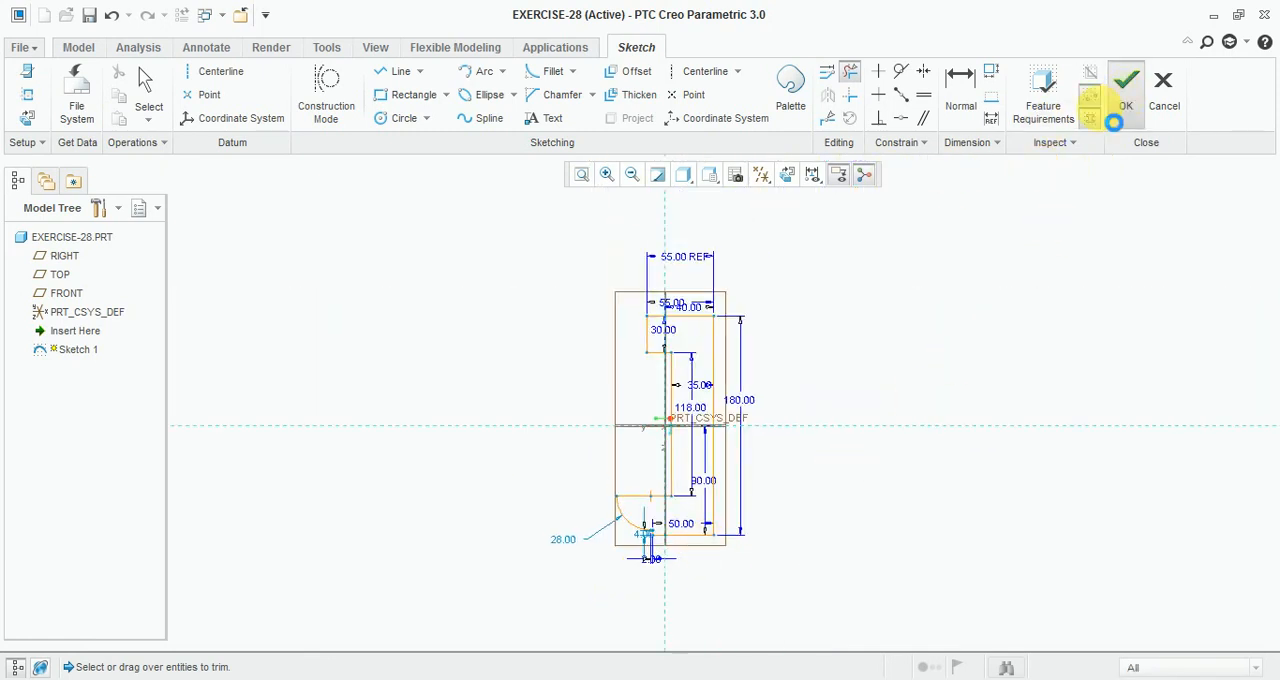
left_click(1113, 122)
Step: Switch the display to shading with edges and restore the default orientation
left_click(733, 177)
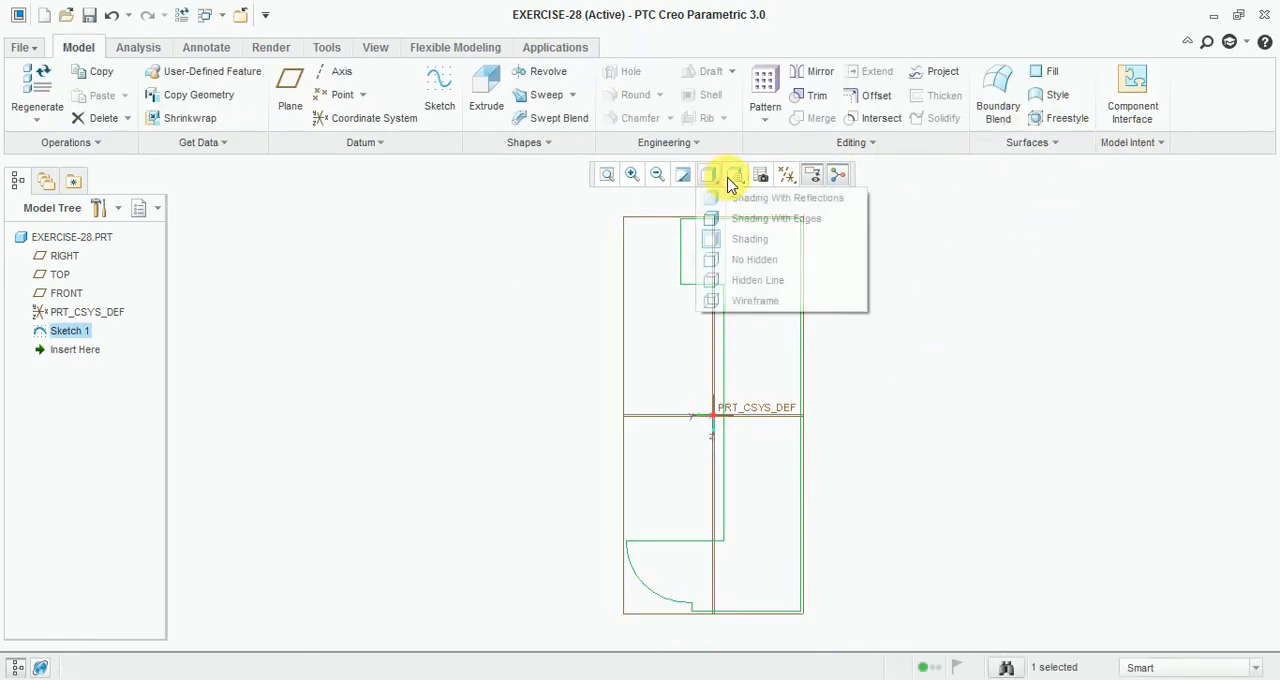
left_click(736, 218)
left_click(735, 177)
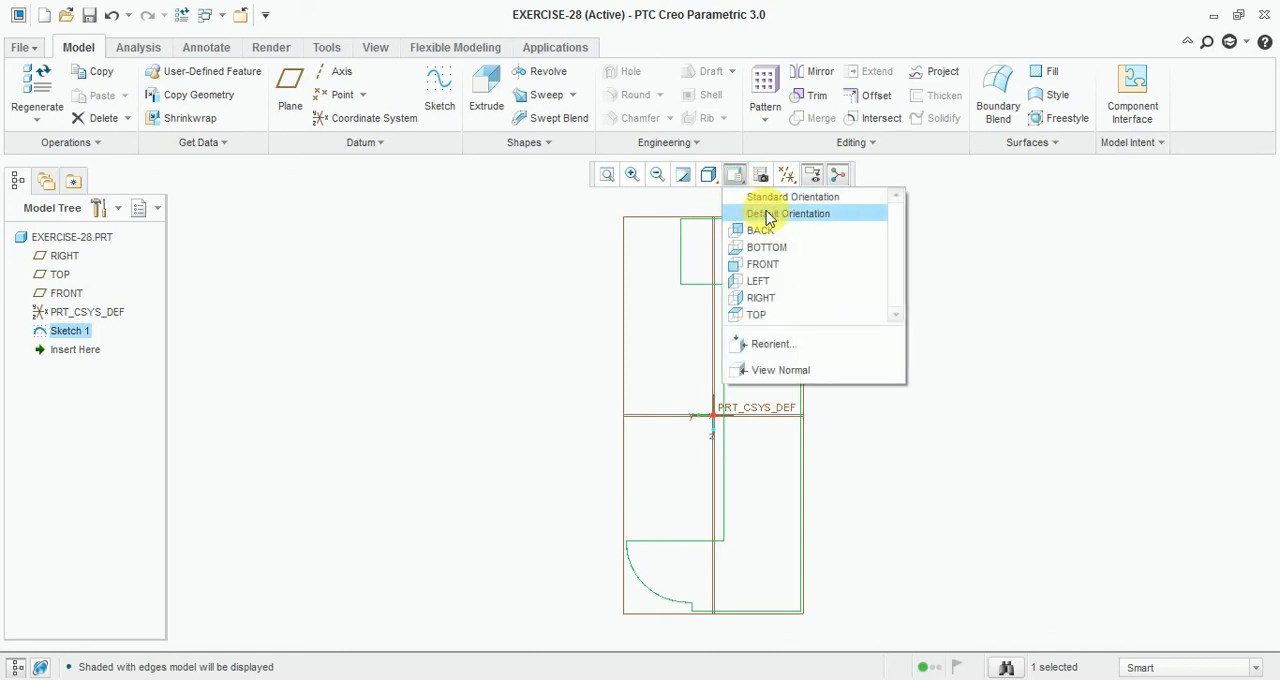
left_click(768, 214)
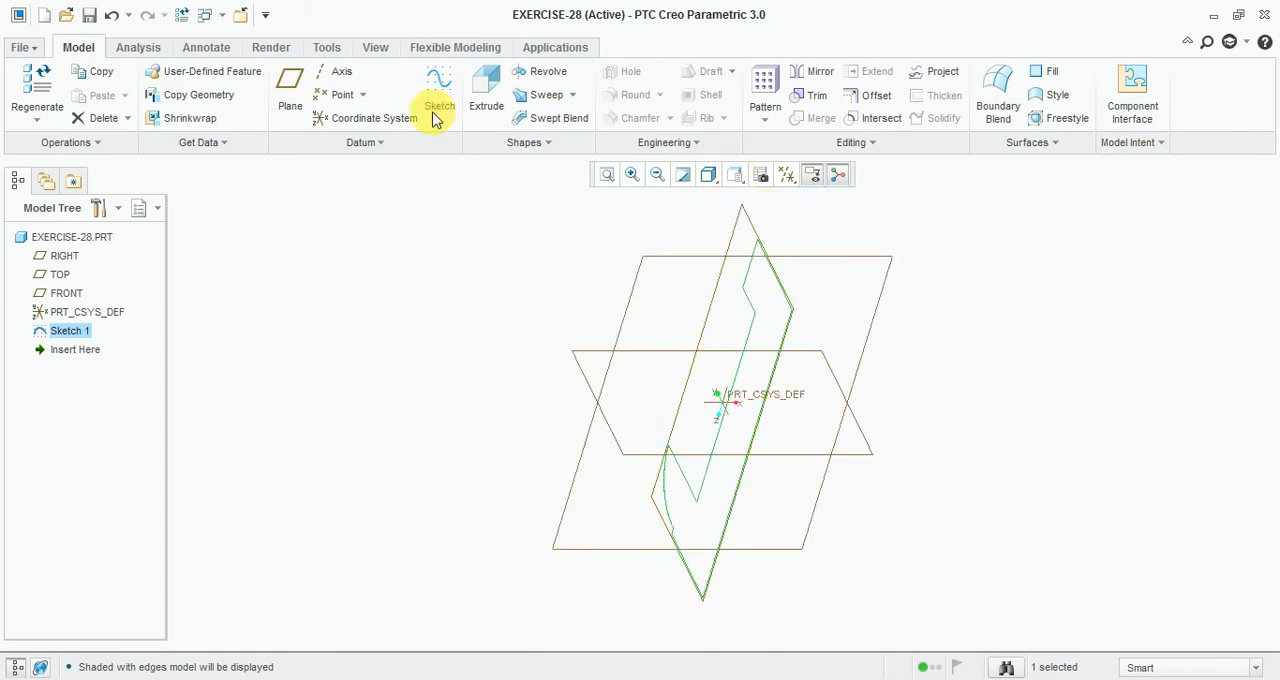
Step: Extrude the sketch symmetrically to a depth of 70 mm, checking the depth in the drawing, and confirm
left_click(487, 92)
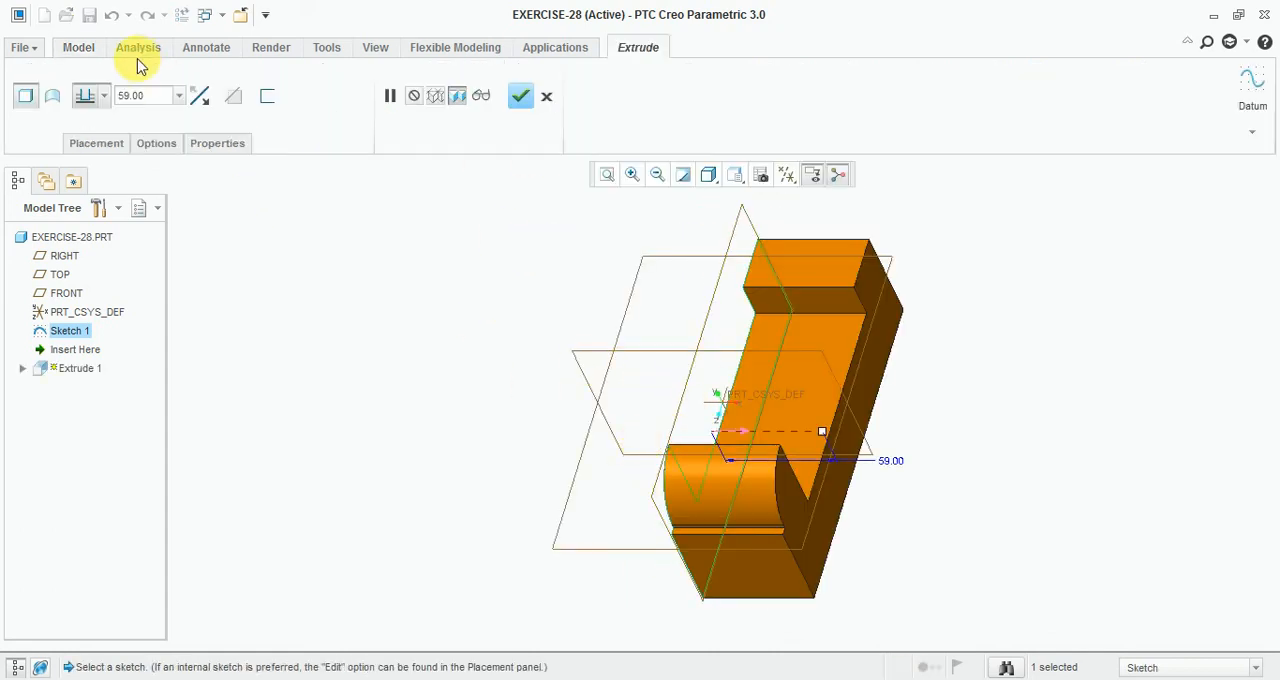
left_click(110, 100)
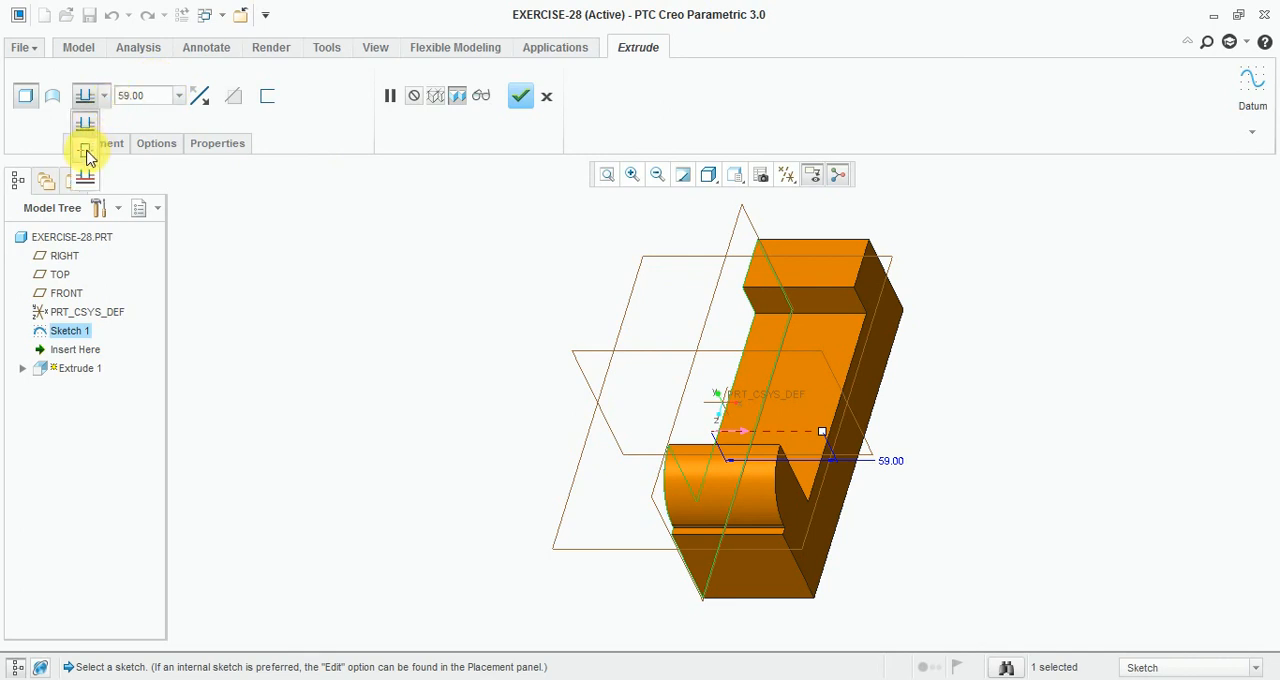
left_click(86, 152)
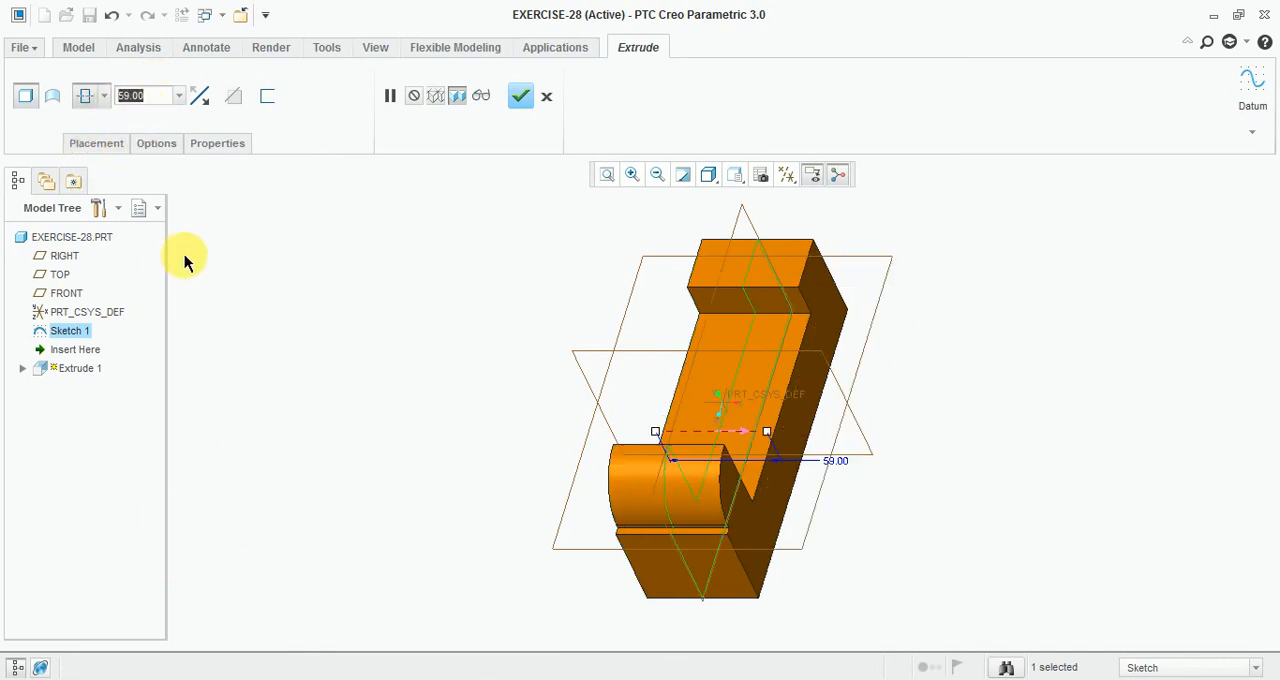
type("70")
key("Return")
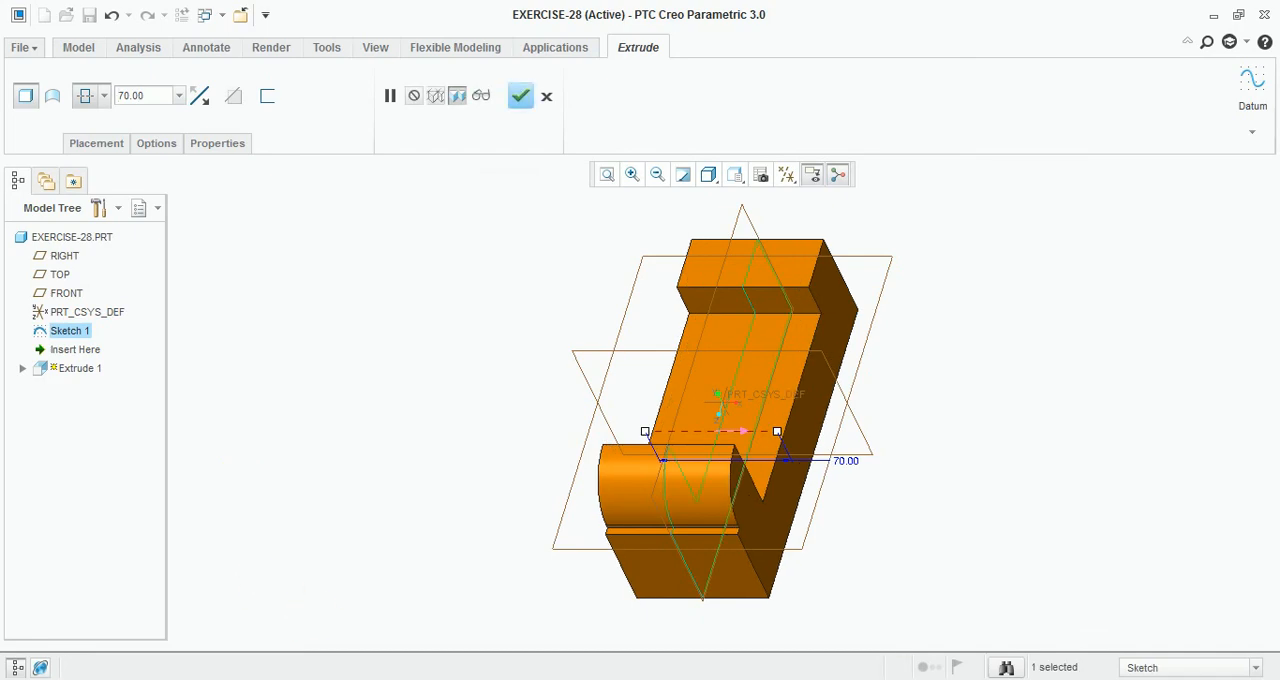
key("alt+Tab")
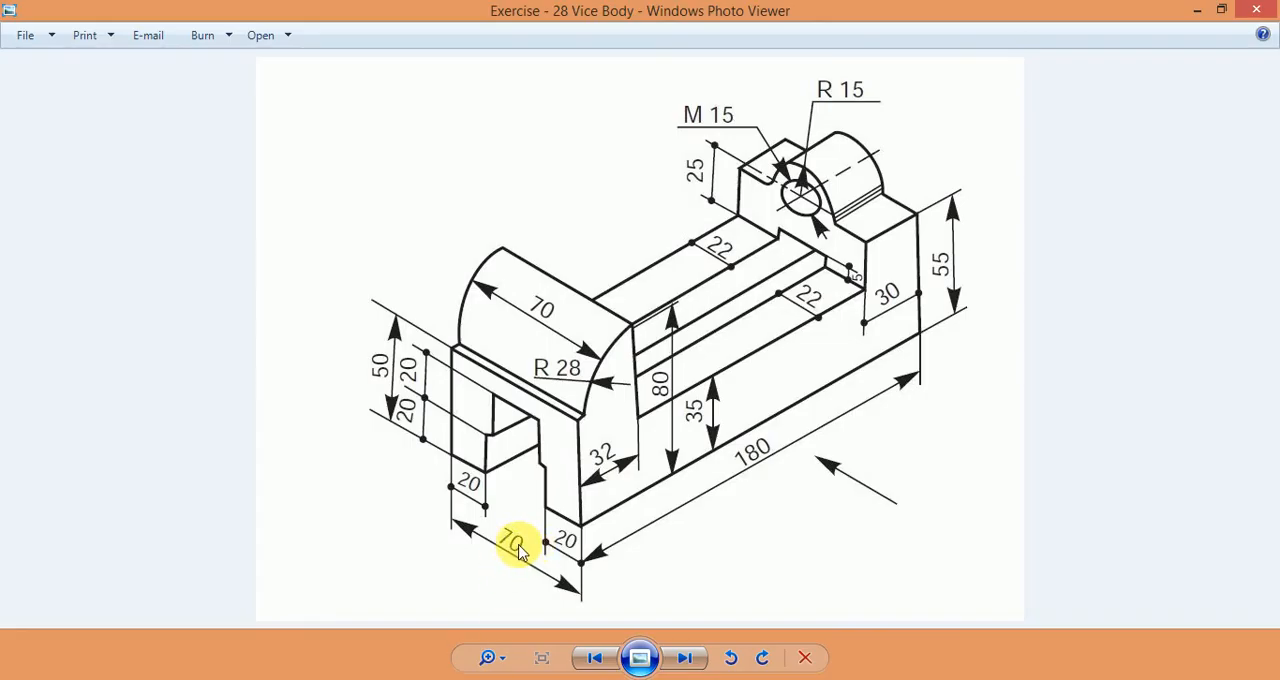
key("alt+Tab")
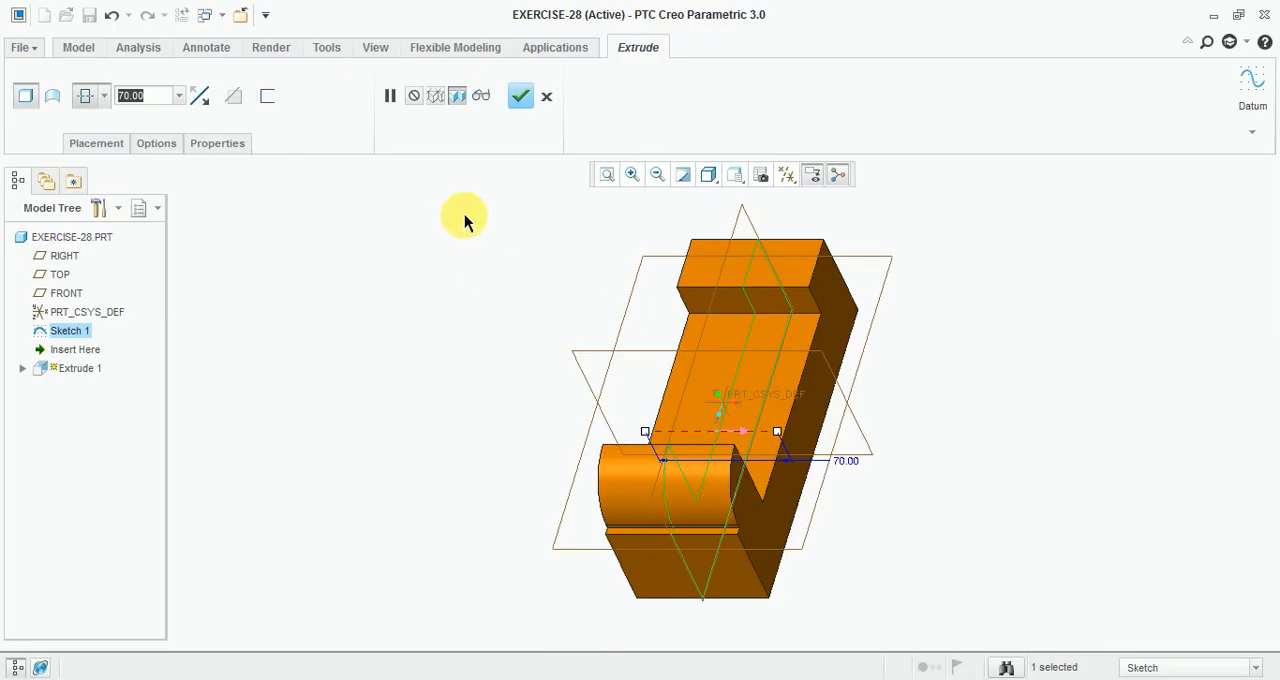
left_click(521, 95)
left_click(357, 332)
middle_click_drag(435, 412, 373, 423)
left_click(381, 50)
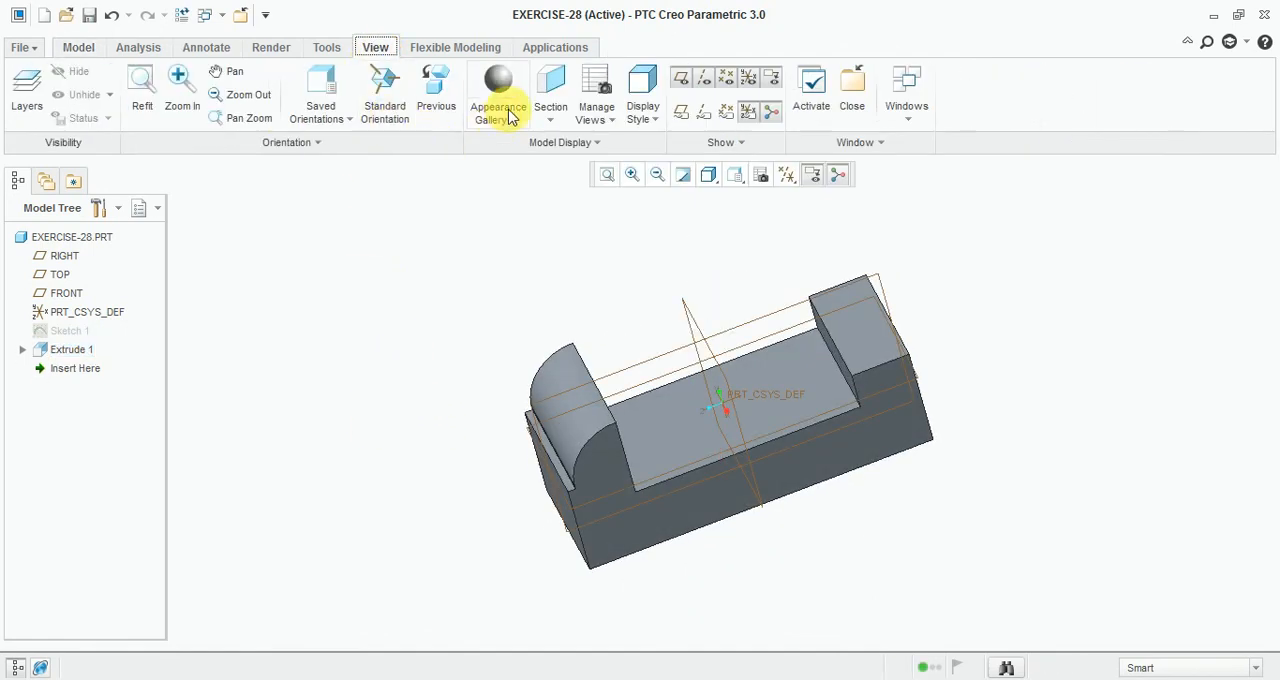
Step: Apply the yellow appearance from the gallery to the whole part
left_click(498, 100)
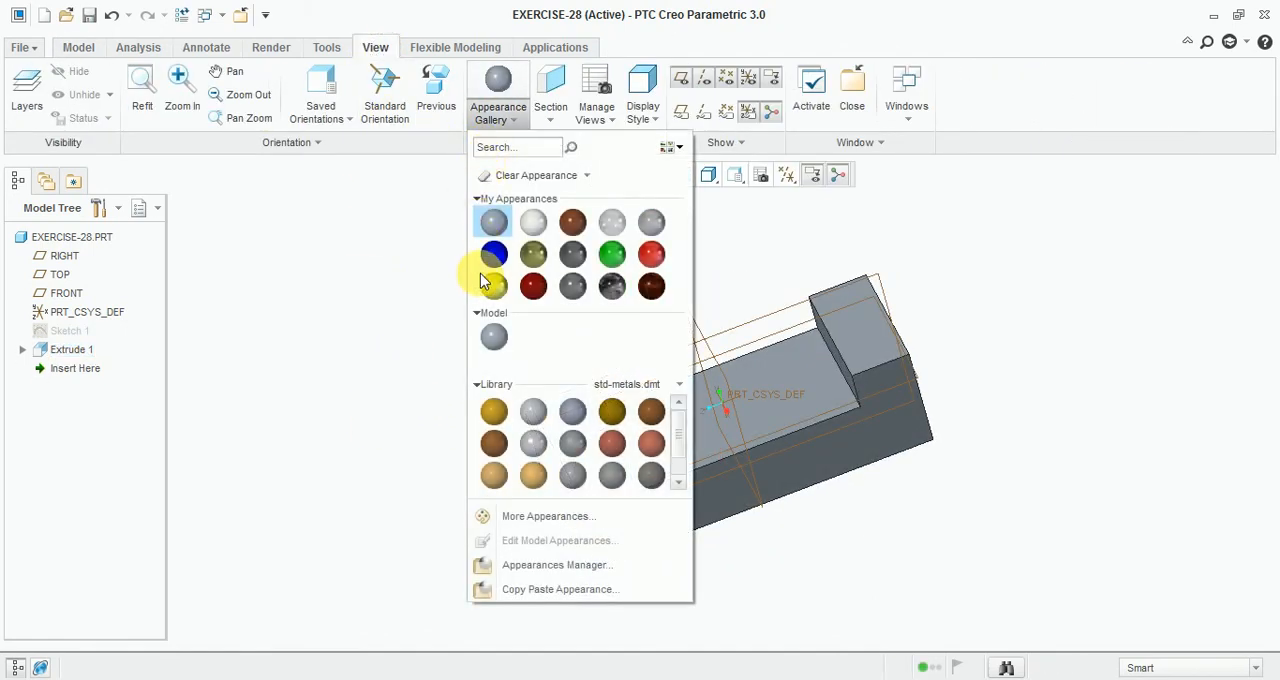
left_click(491, 286)
left_click(708, 332)
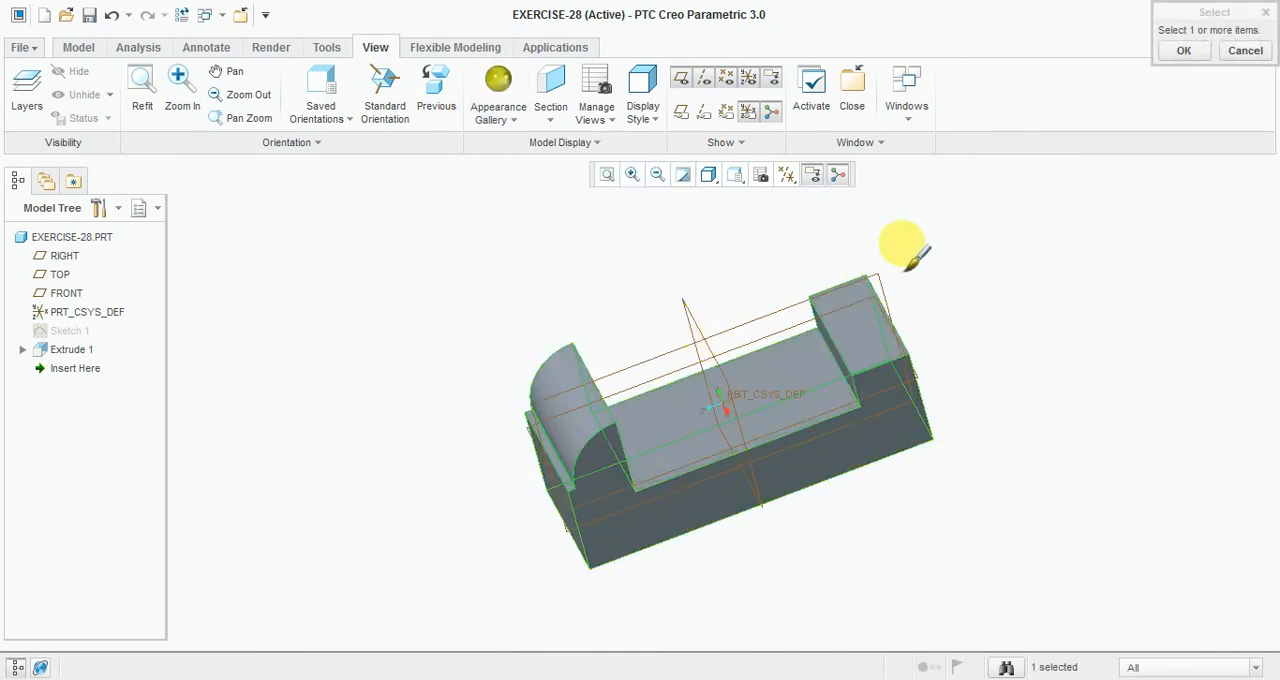
left_click(1186, 54)
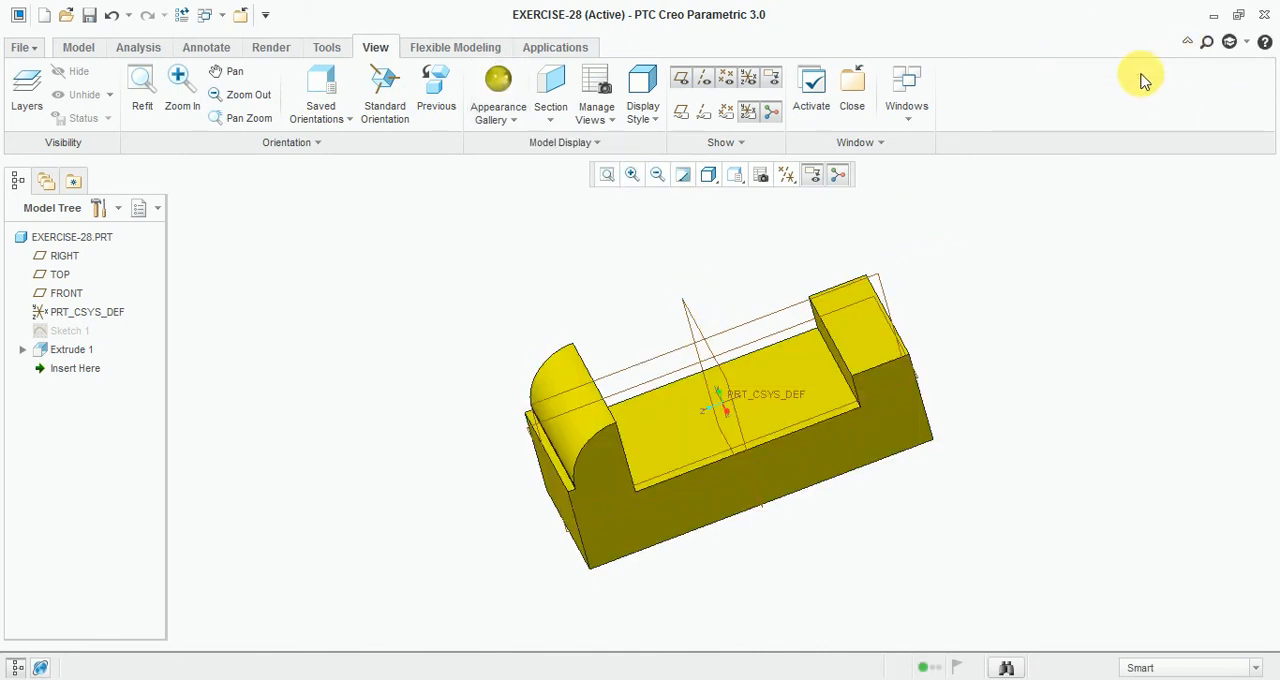
Step: Start a new sketch on the part's front end face, orient it parallel to the screen, and check the reference drawing
middle_click_drag(985, 391, 991, 389)
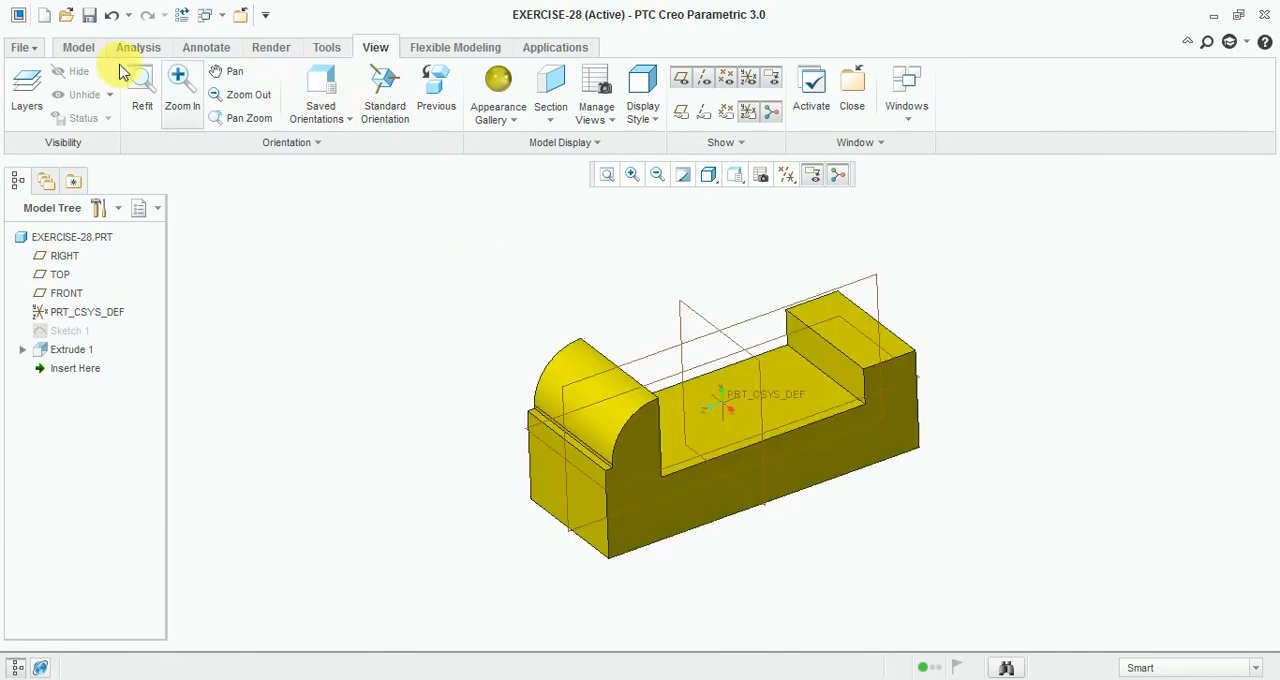
left_click(79, 48)
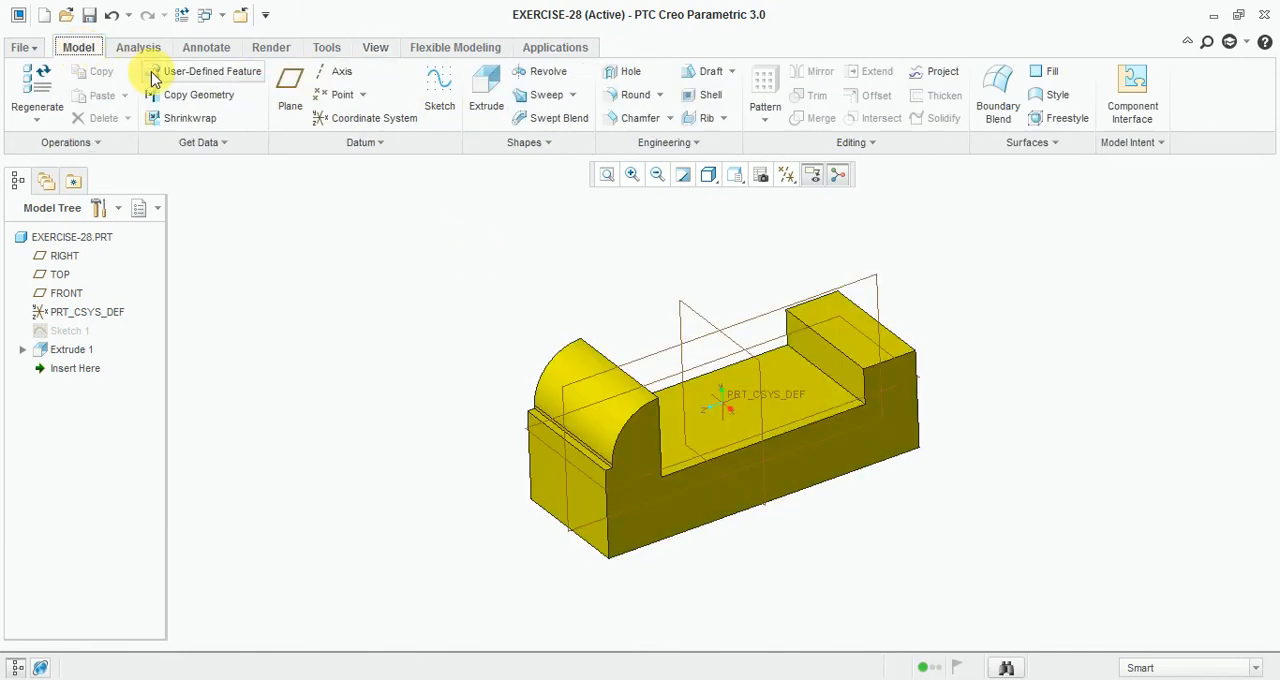
left_click(436, 92)
left_click(574, 494)
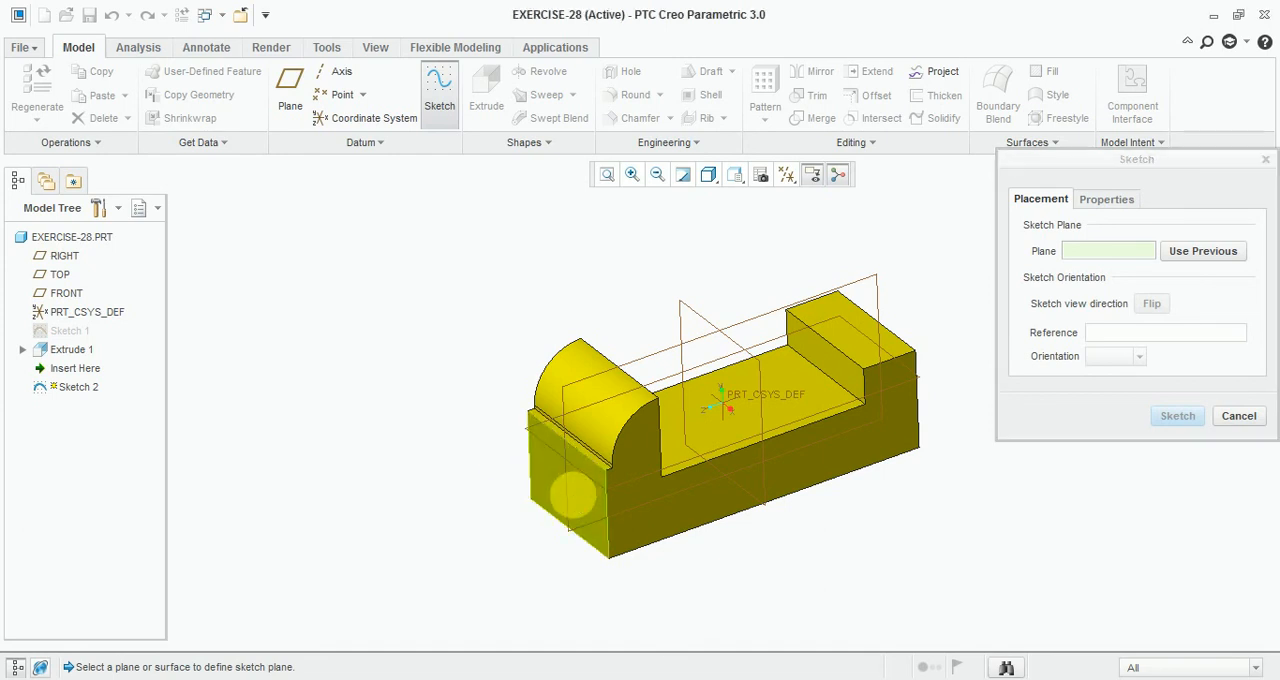
left_click(1180, 416)
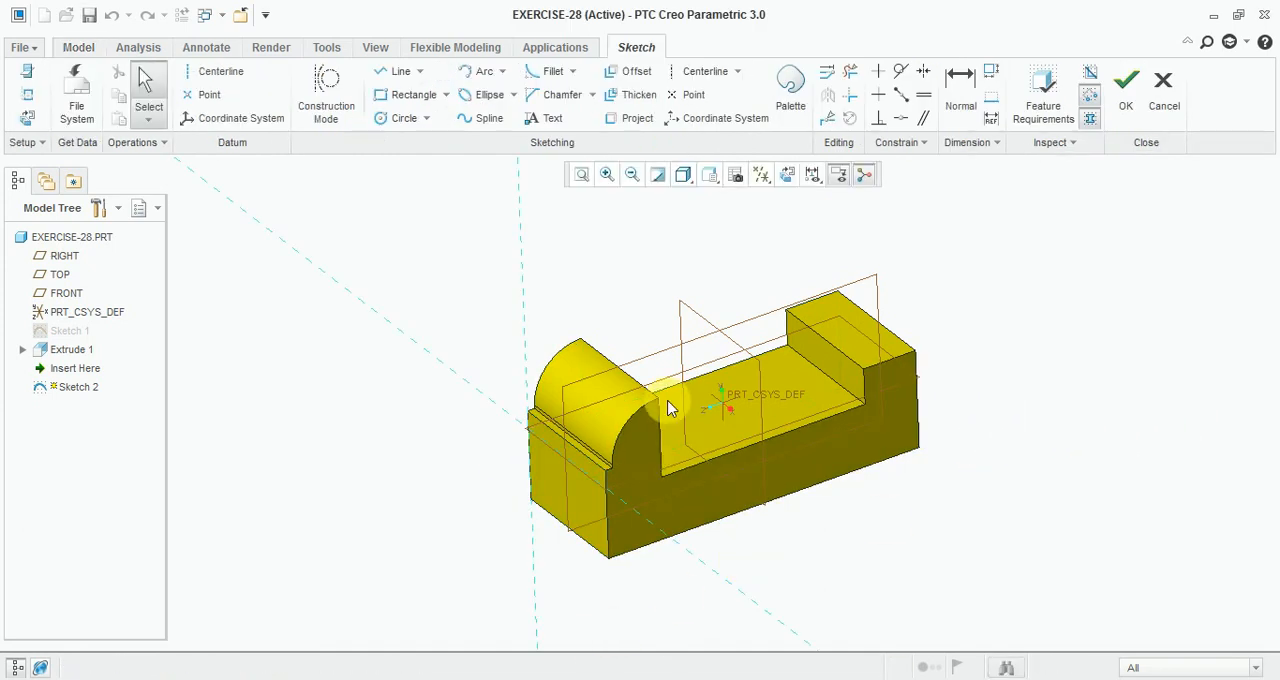
left_click(788, 176)
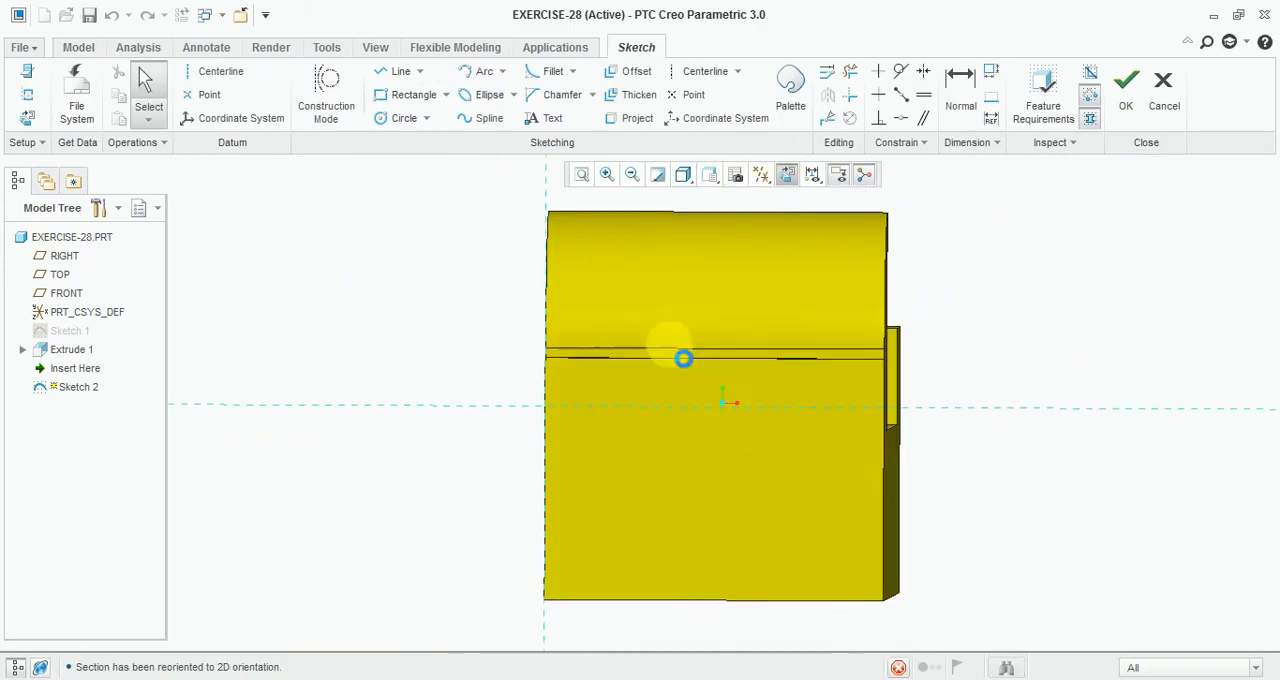
key("alt+Tab")
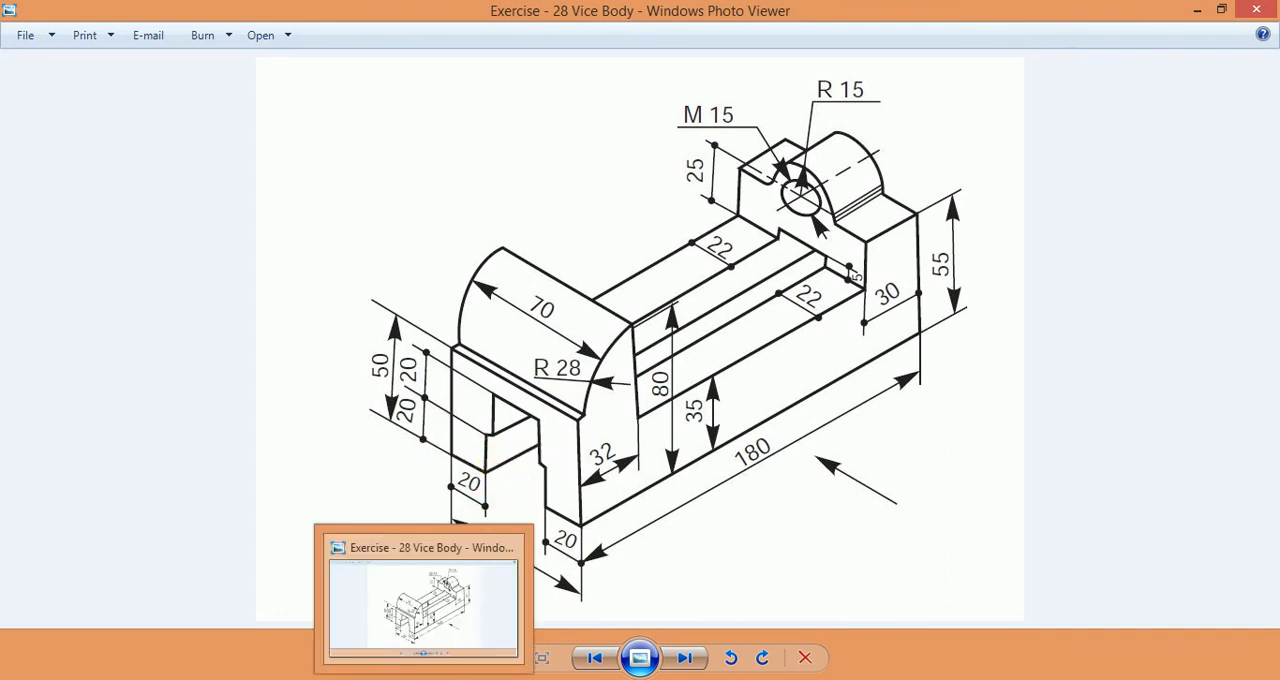
left_click(425, 679)
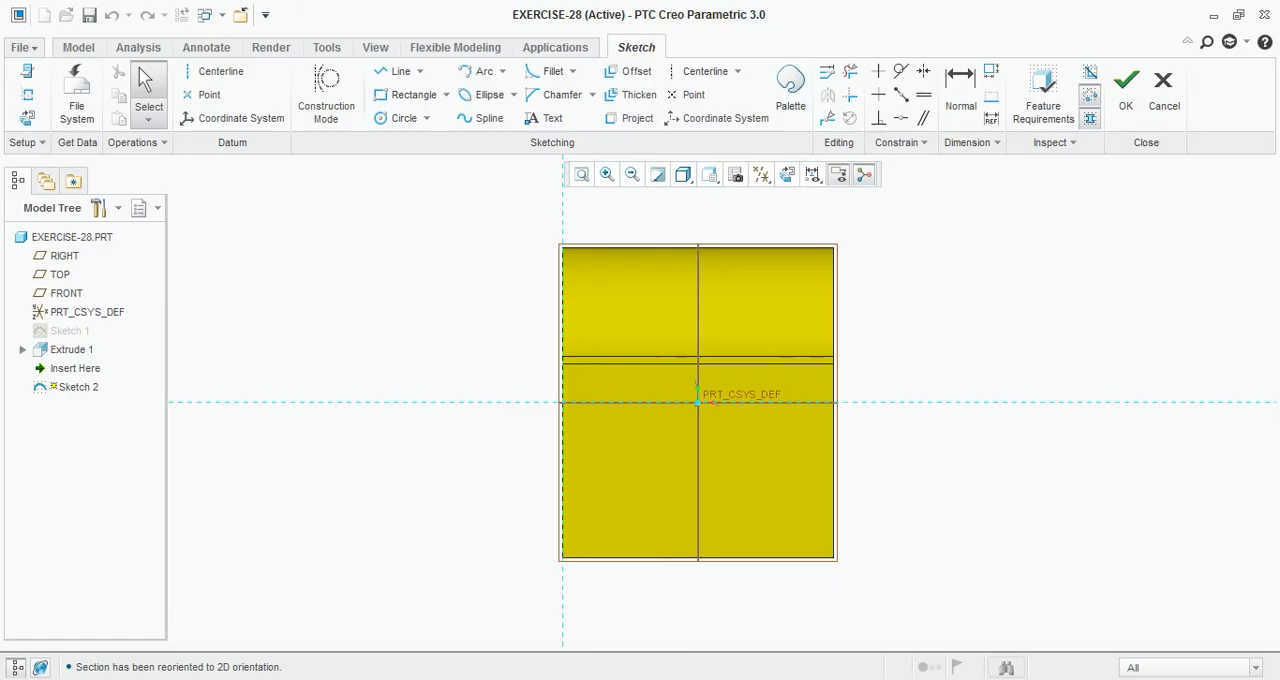
Step: Sketch a rectangle about 31 by 23 mm overlapping the end face's lower edge
left_click(414, 94)
scroll(690, 480, "up", 3)
left_click(564, 478)
scroll(720, 528, "down", 2)
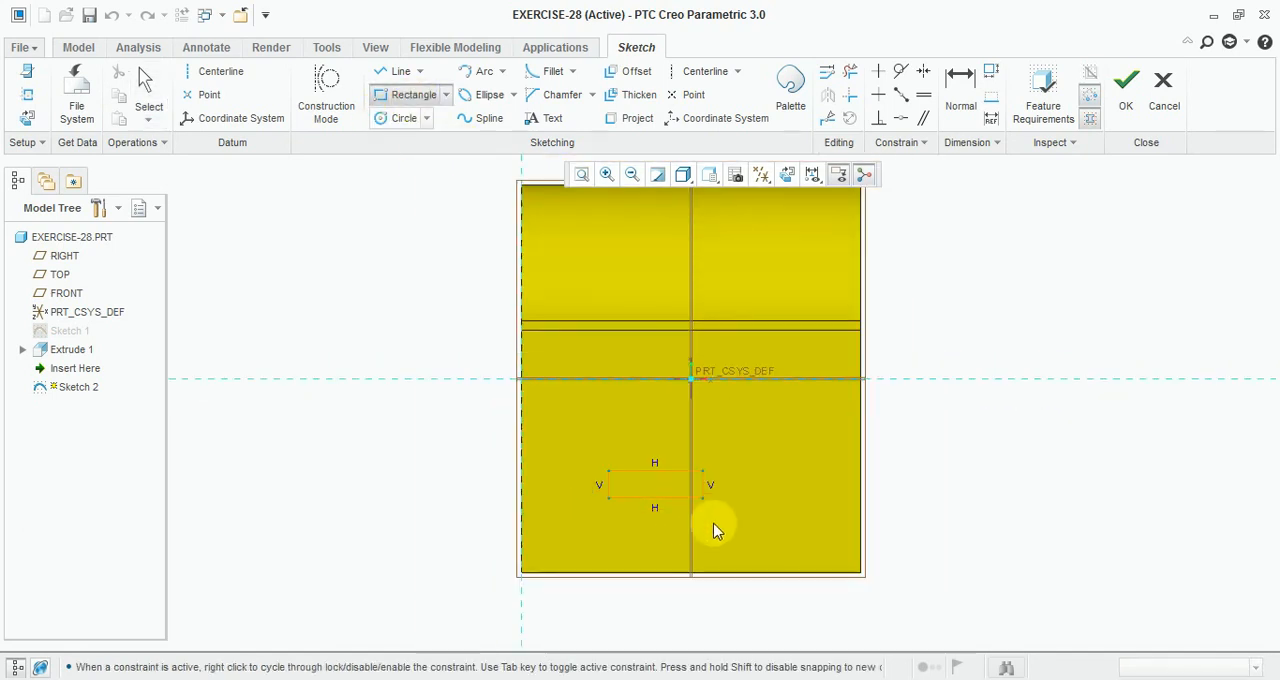
scroll(749, 580, "up", 2)
left_click(784, 590)
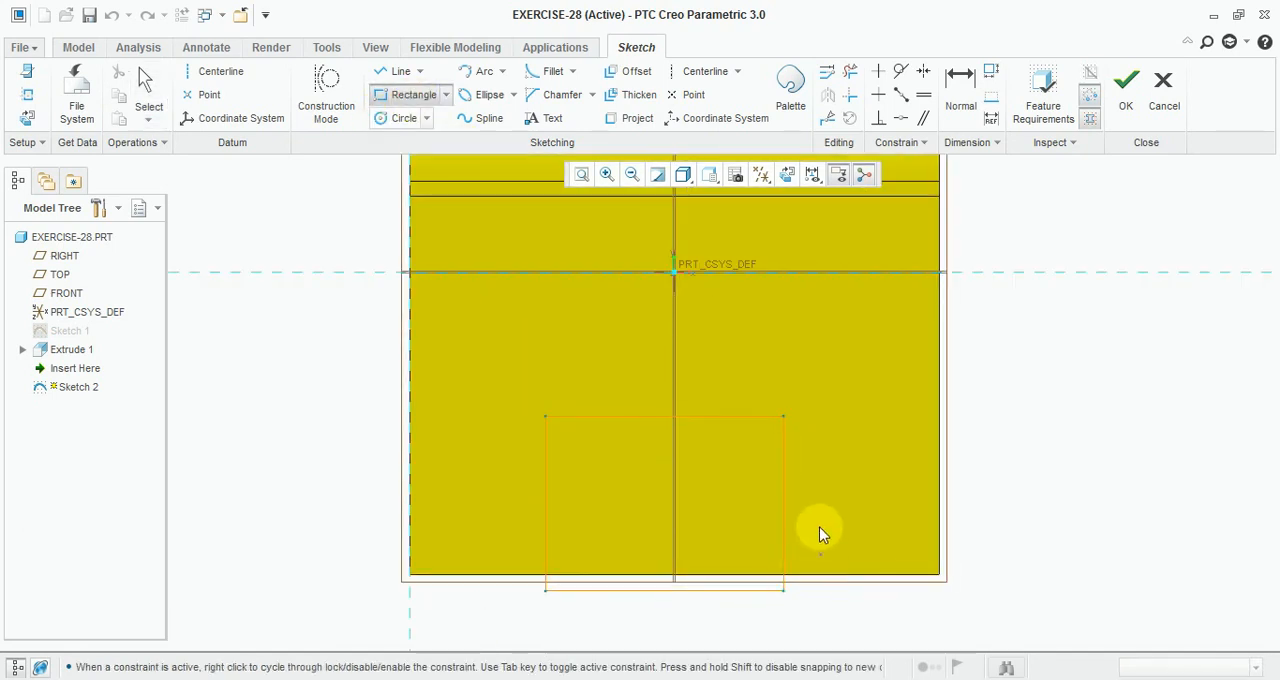
middle_click(823, 520)
Step: Dimension the rectangle's right side 20 mm from the face's right edge
left_click(960, 95)
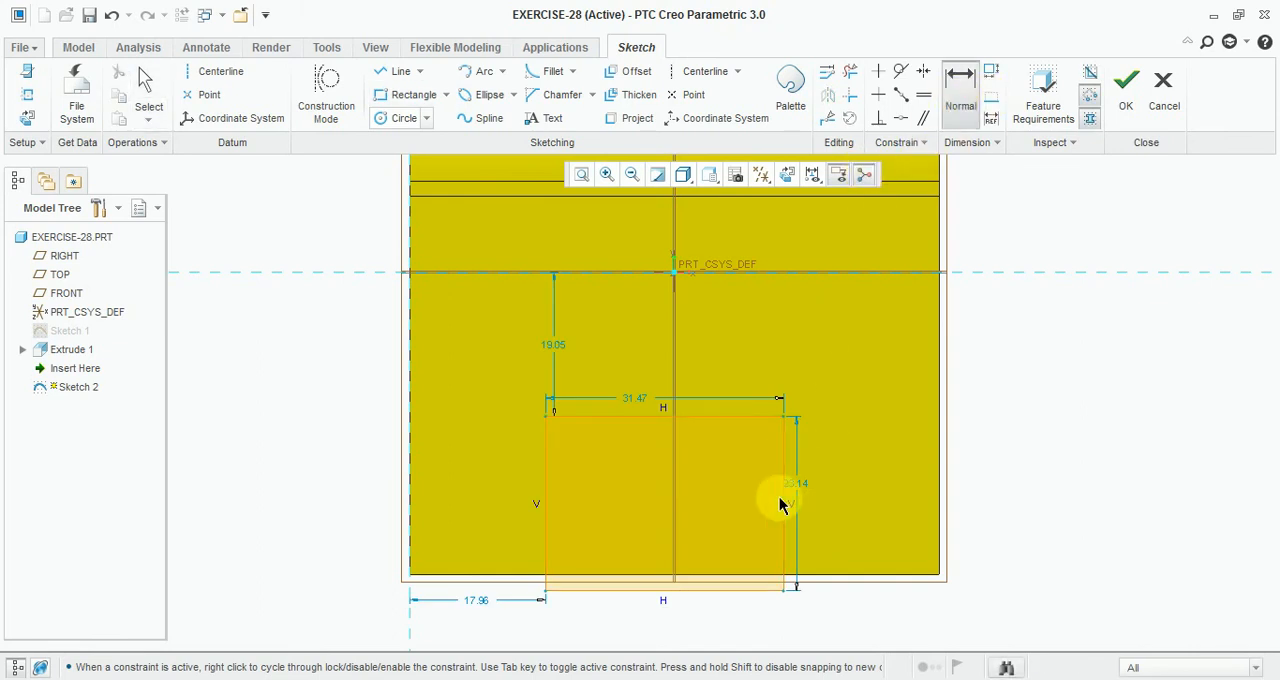
left_click(938, 535)
middle_click(889, 537)
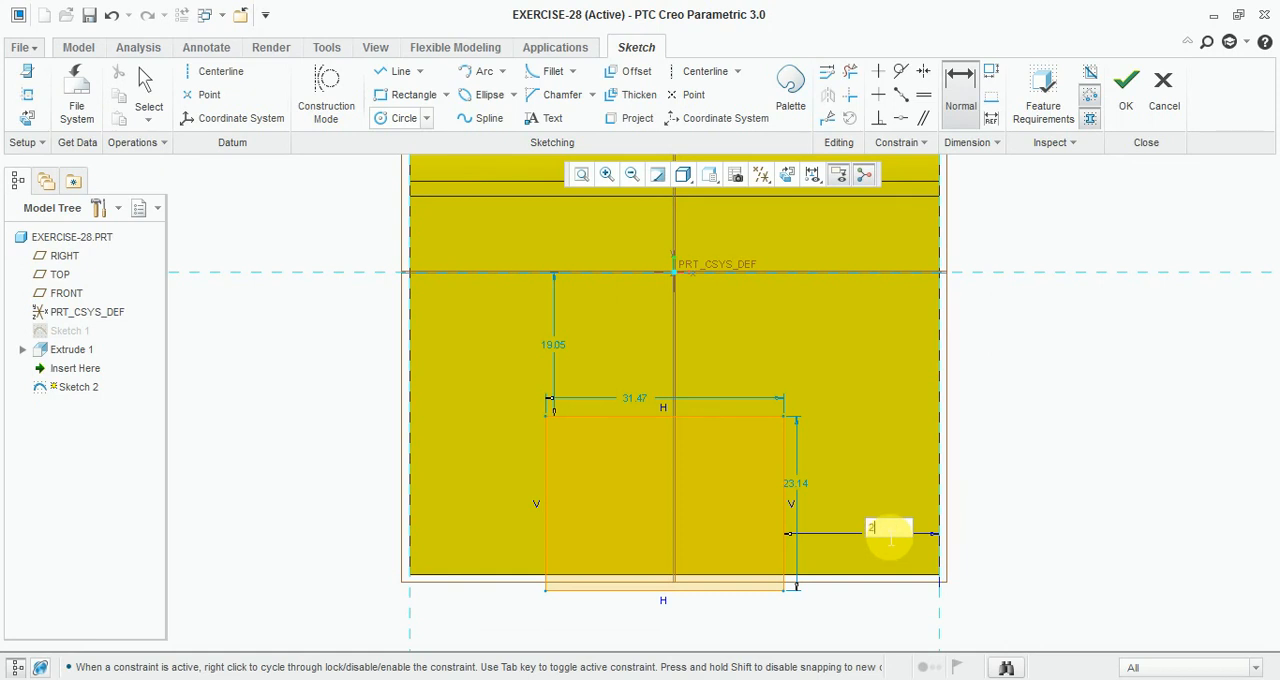
type("20.")
key("Return")
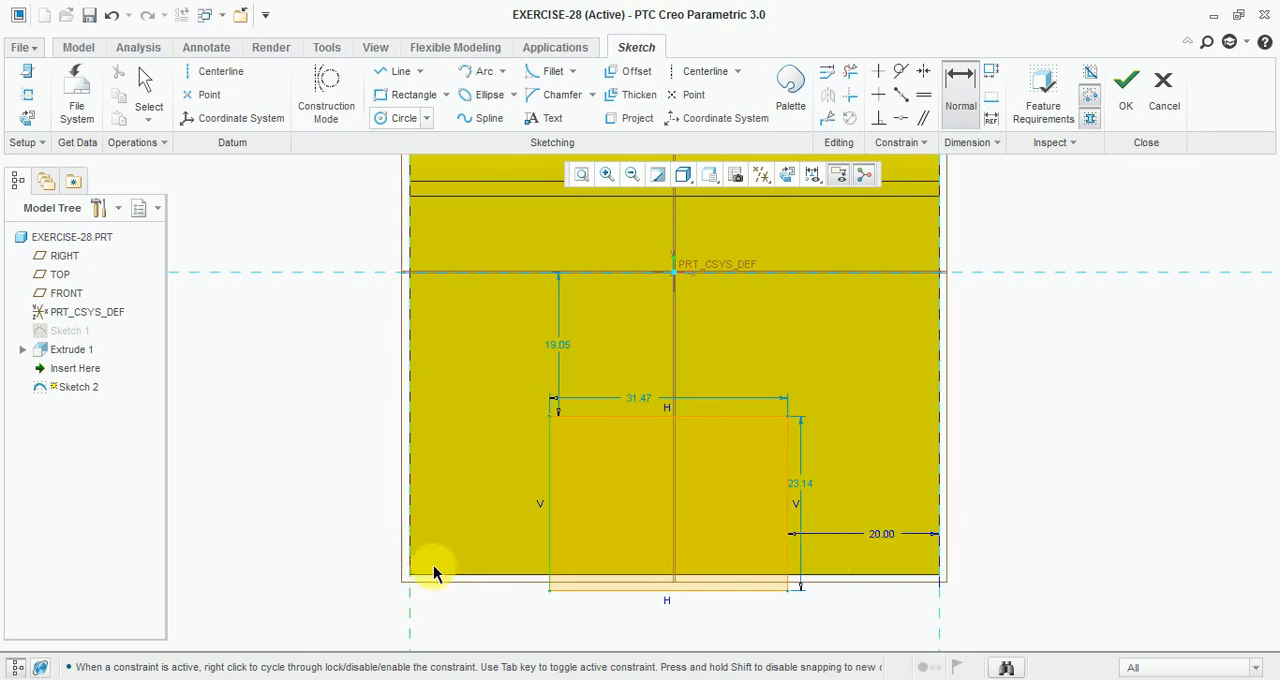
Step: Dimension the rectangle's left side 20 mm from the face's left edge and set its height to 20 mm
middle_click_drag(434, 574, 504, 625)
scroll(531, 540, "down", 3)
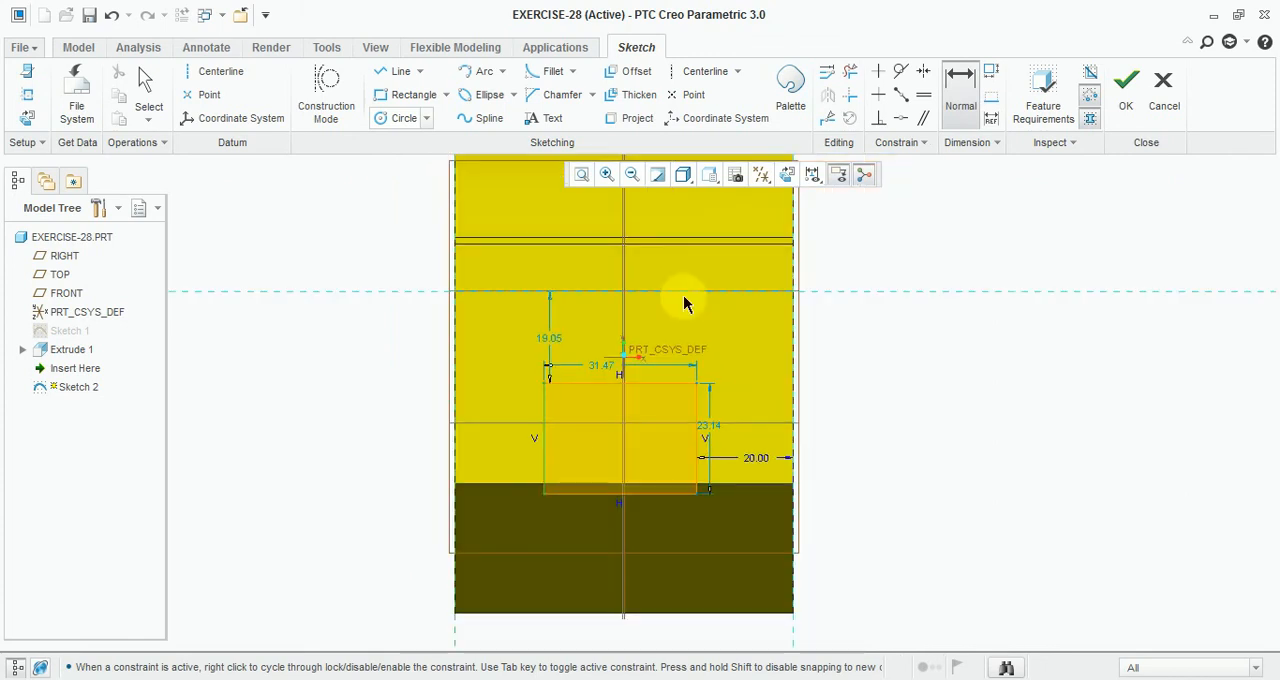
left_click(785, 175)
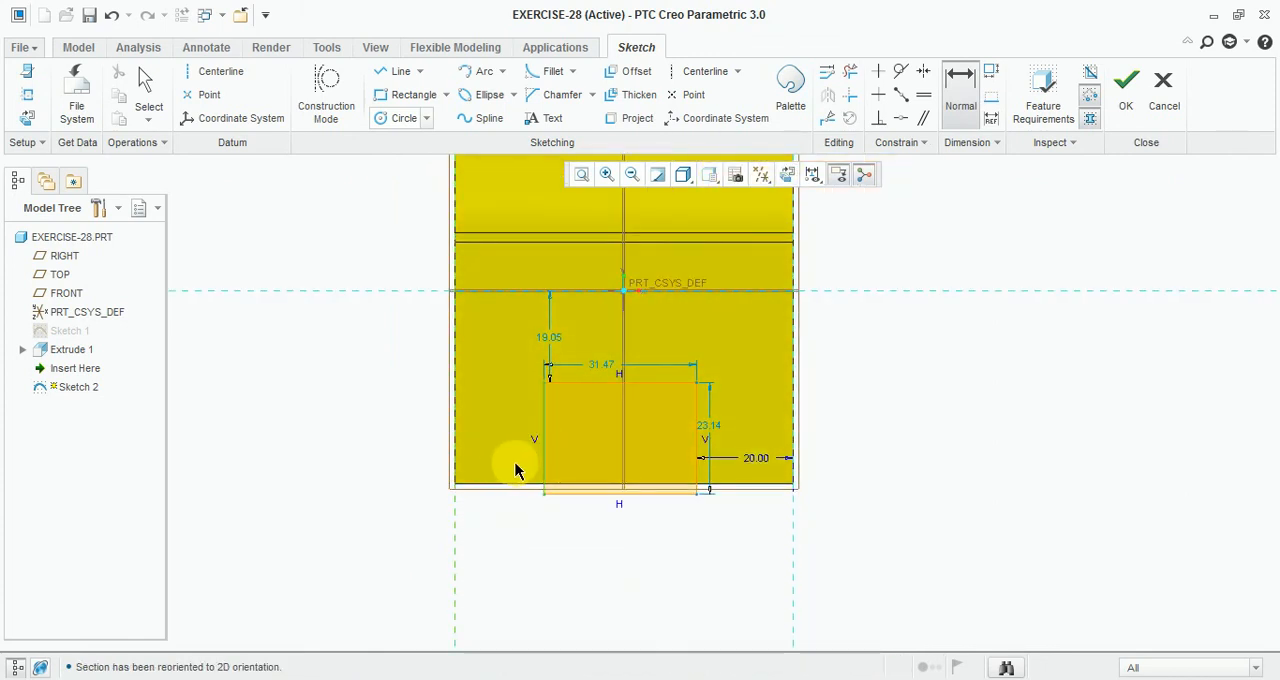
middle_click(514, 461)
middle_click(512, 458)
left_click(950, 84)
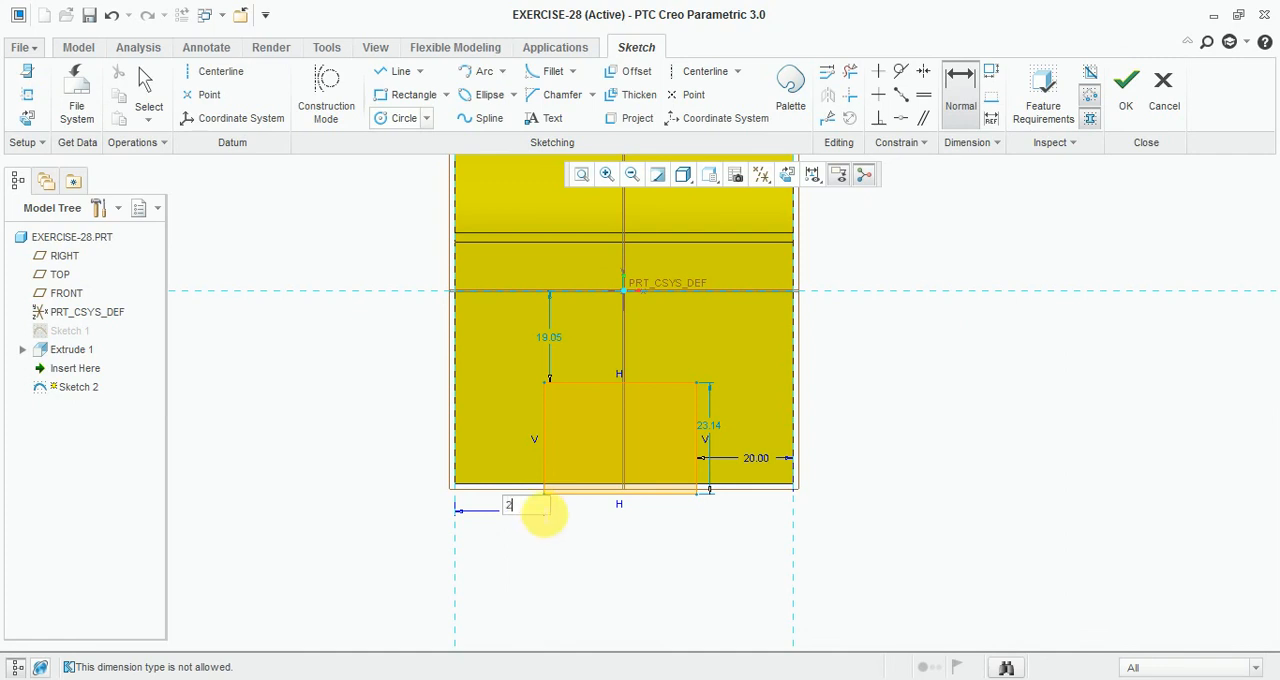
key("Return")
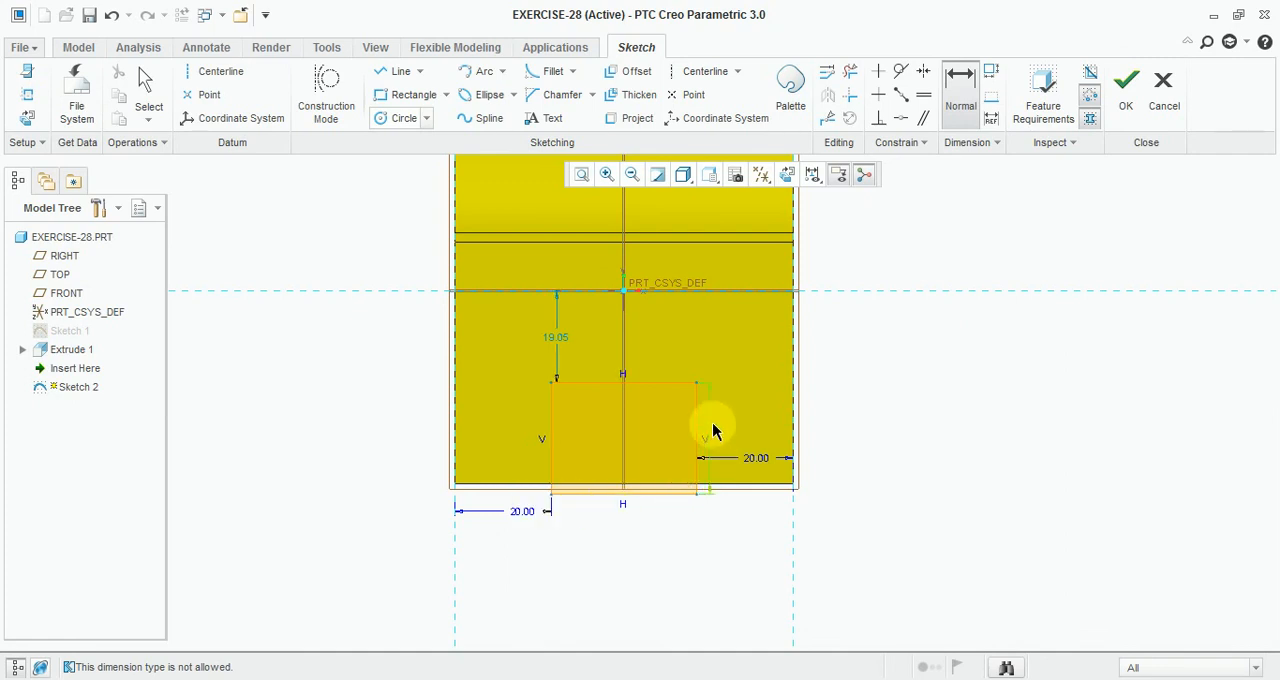
middle_click(713, 430)
key("Return")
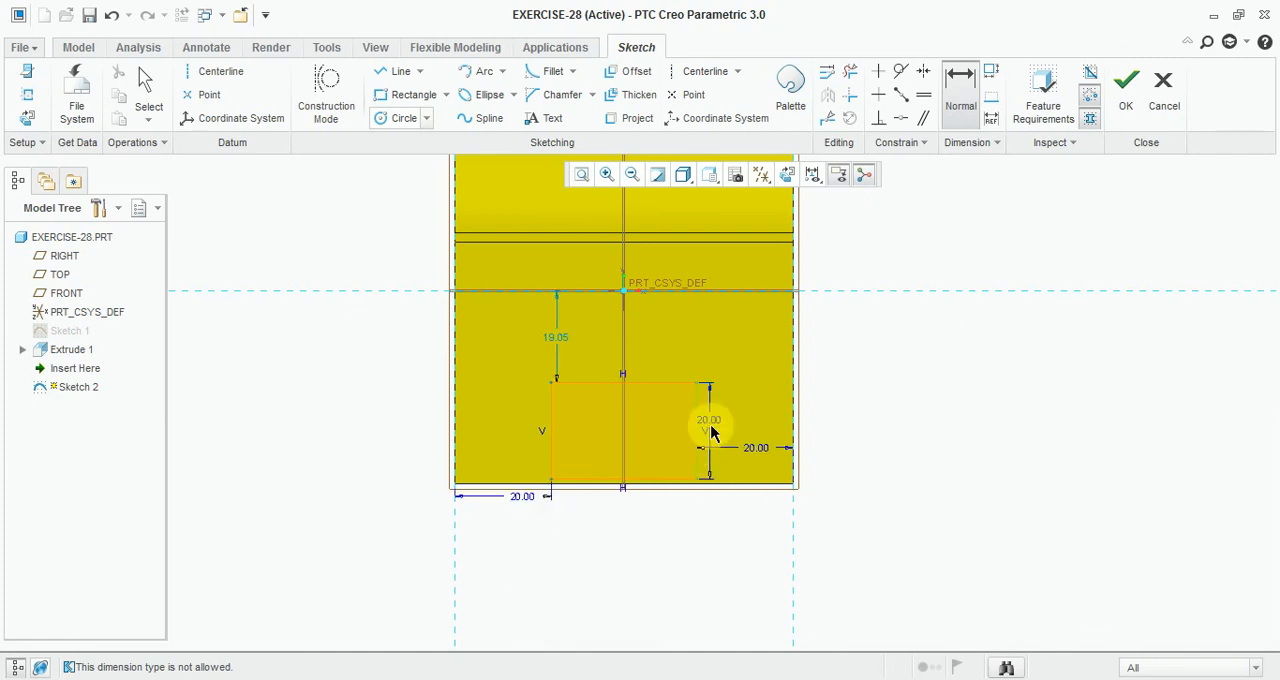
Step: Align the rectangle's bottom edge with the end face's bottom edge
left_click(906, 120)
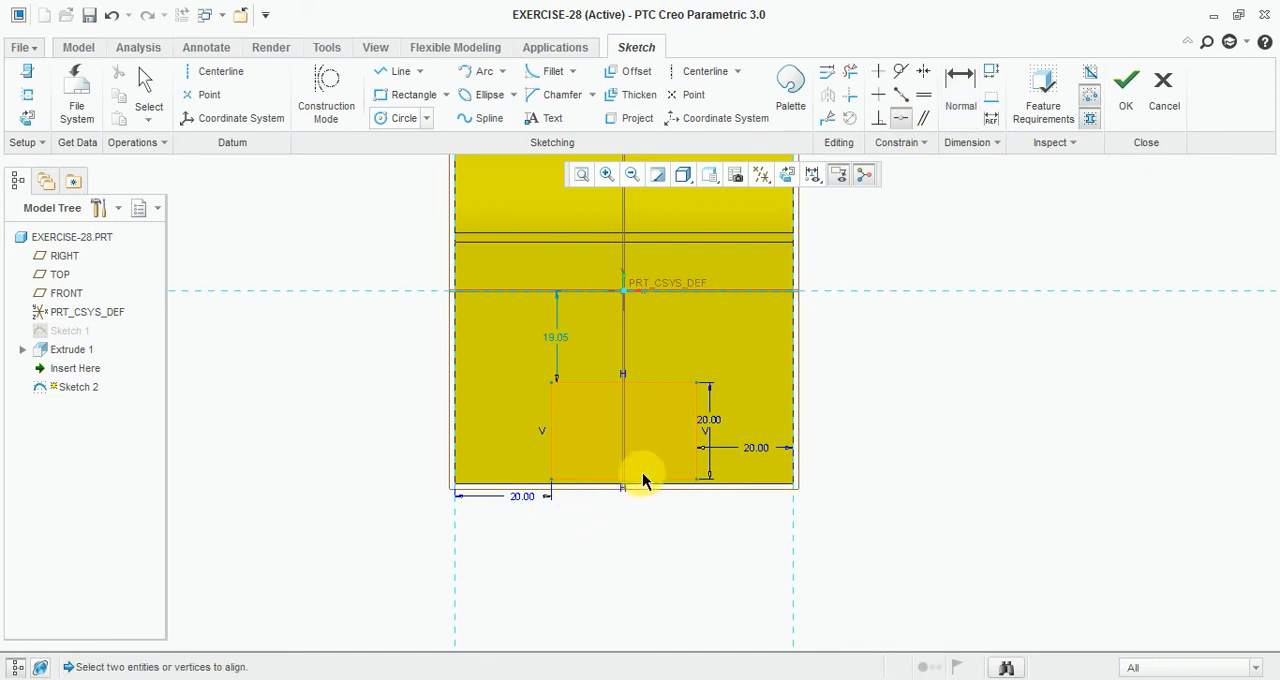
left_click(642, 486)
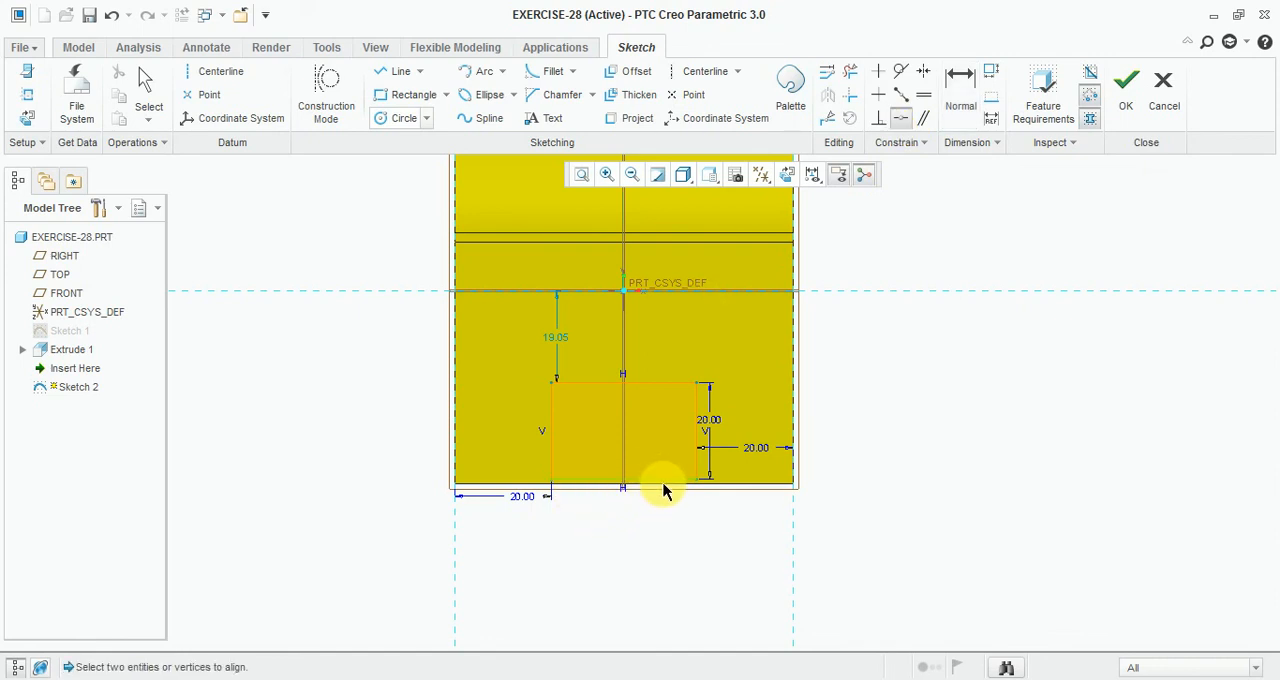
left_click(660, 487)
scroll(656, 488, "down", 2)
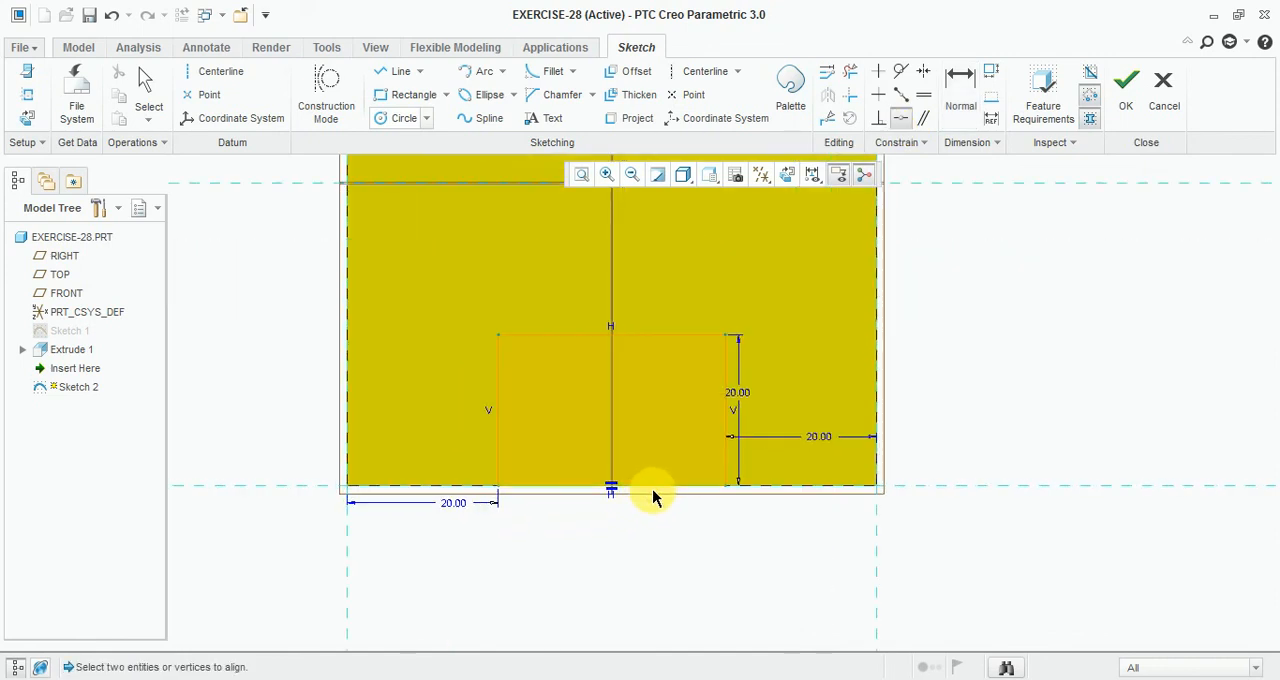
Step: Sketch a second rectangle about 19 by 14 mm sitting on top of the first rectangle
left_click(406, 94)
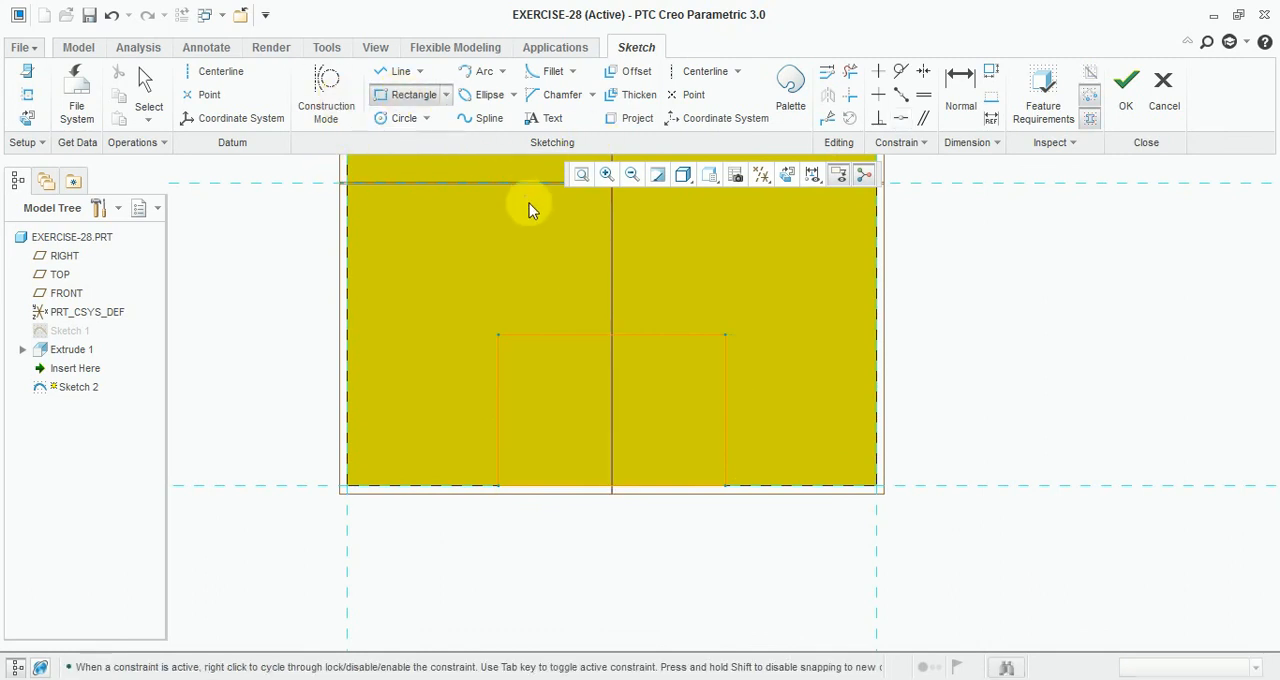
left_click(546, 228)
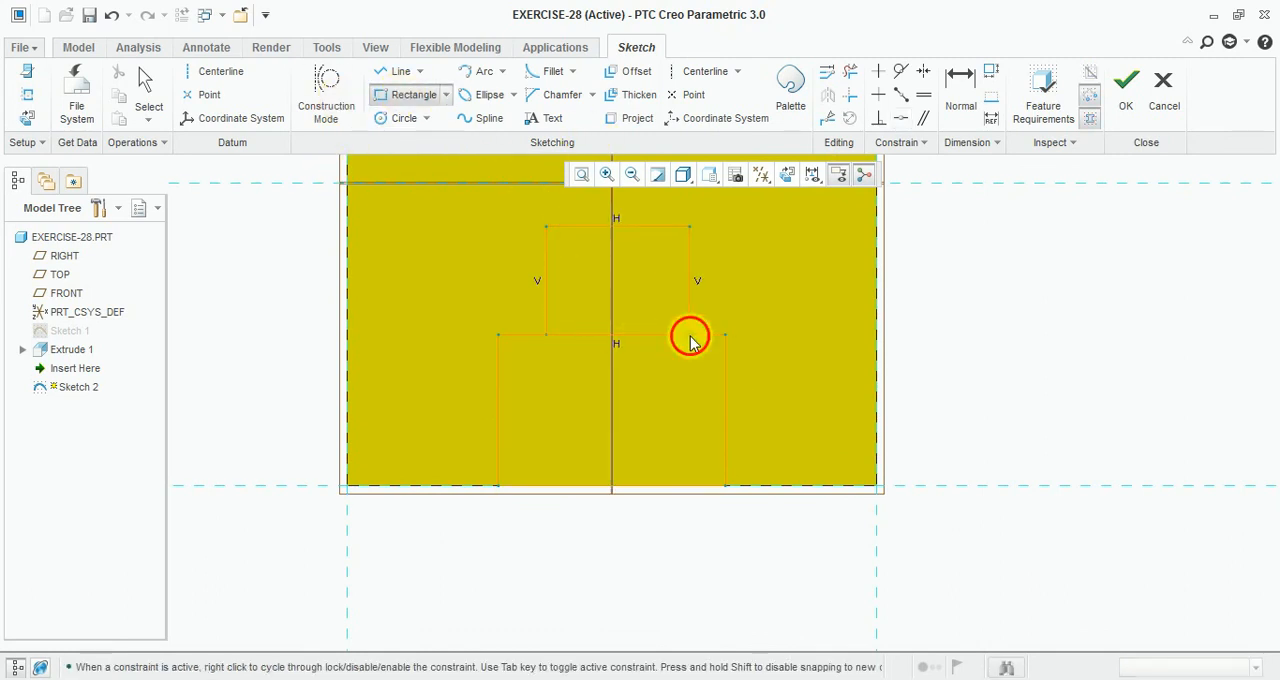
left_click(690, 337)
middle_click(680, 420)
scroll(746, 249, "down", 2)
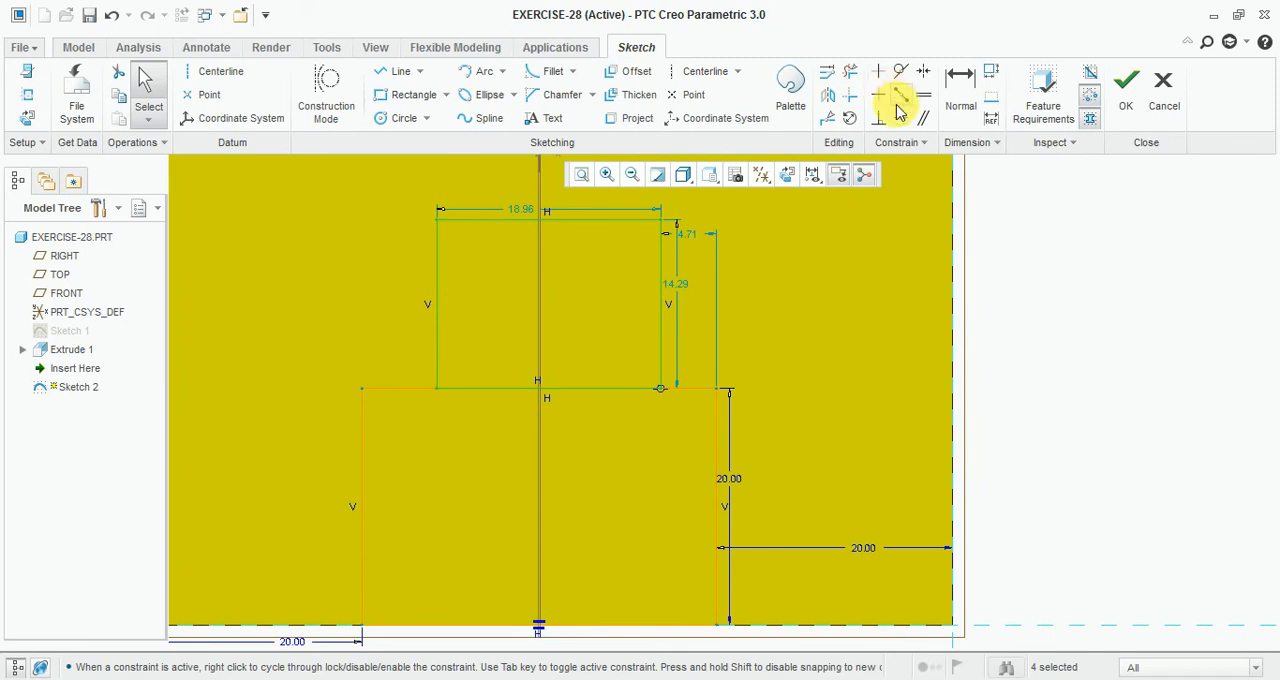
Step: Dimension the upper rectangle's sides 22 mm from the face's right and left edges
left_click(960, 88)
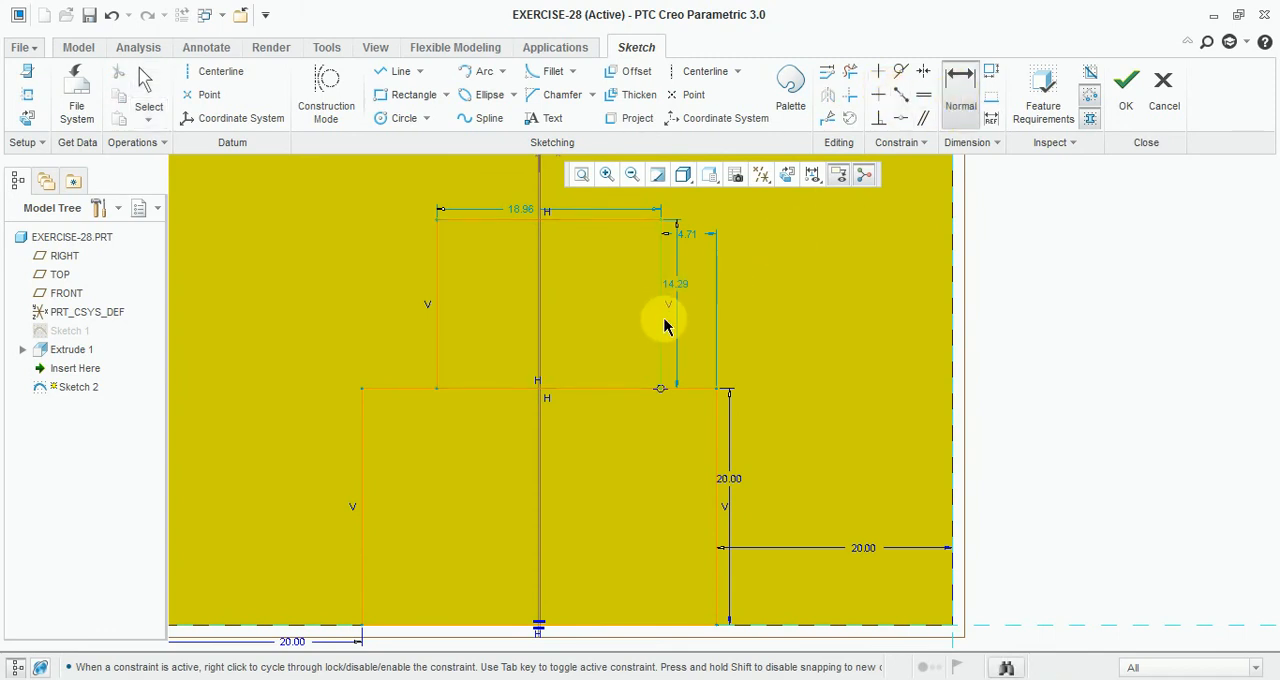
middle_click(932, 341)
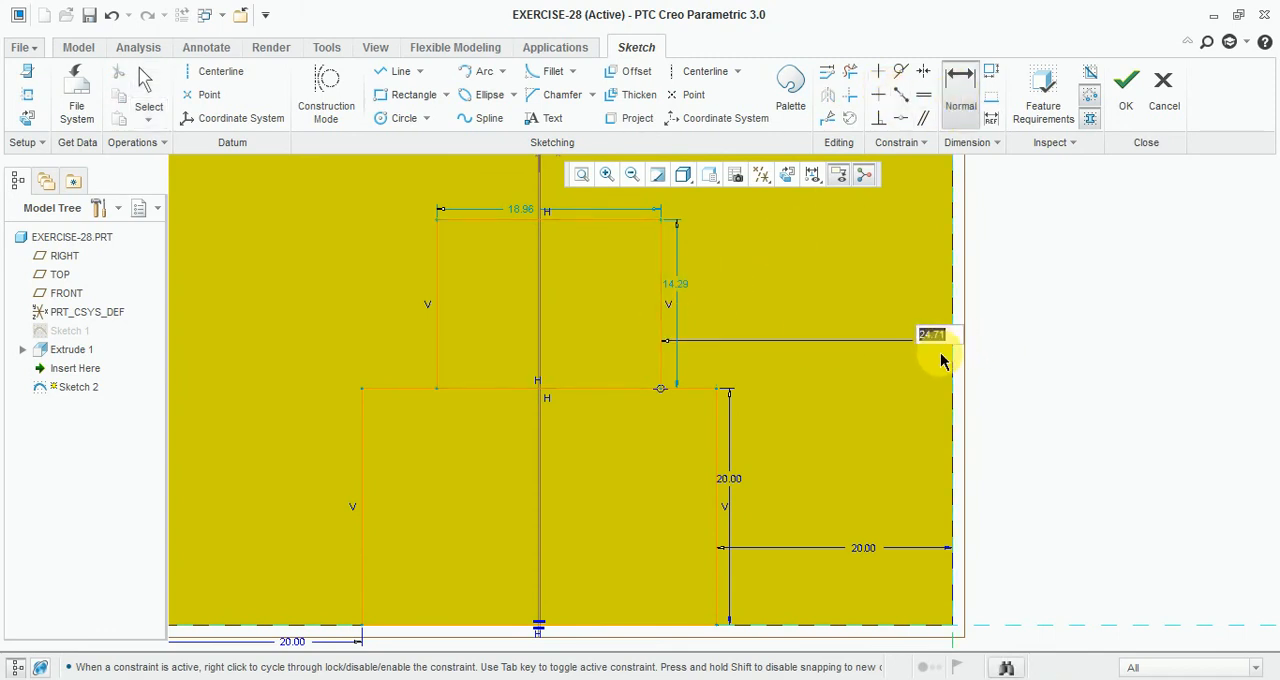
type("22")
key("Return")
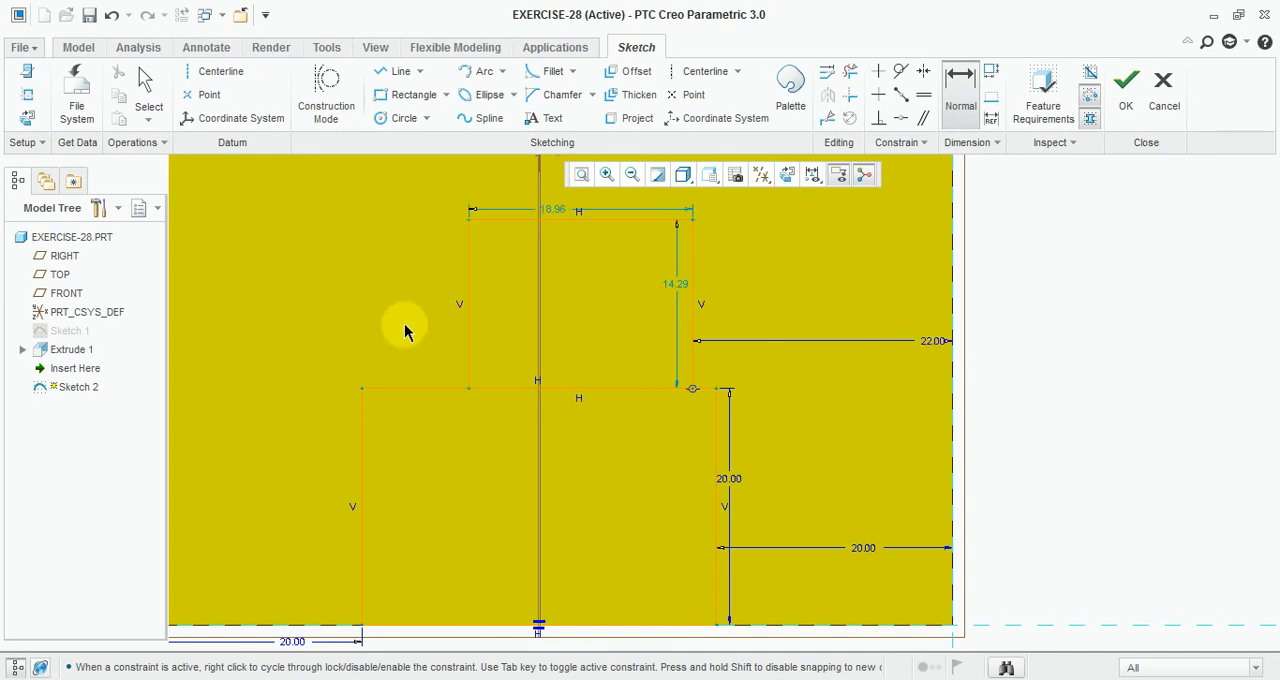
scroll(526, 348, "up", 3)
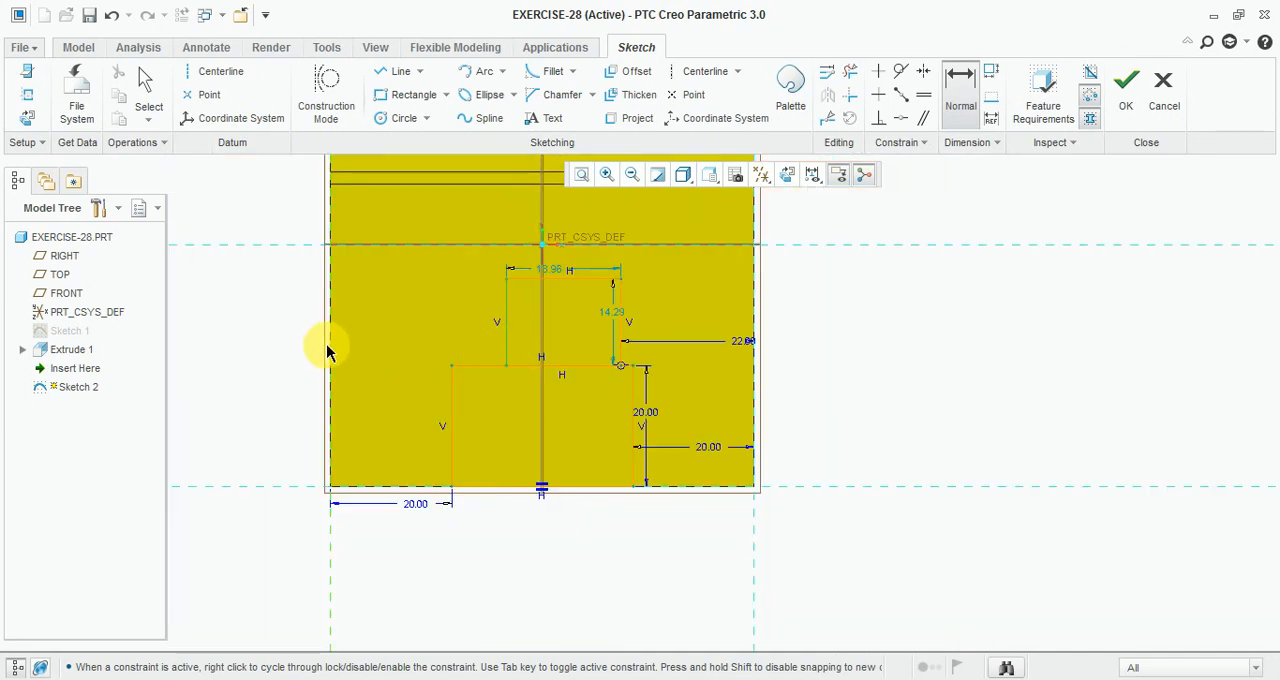
middle_click(398, 330)
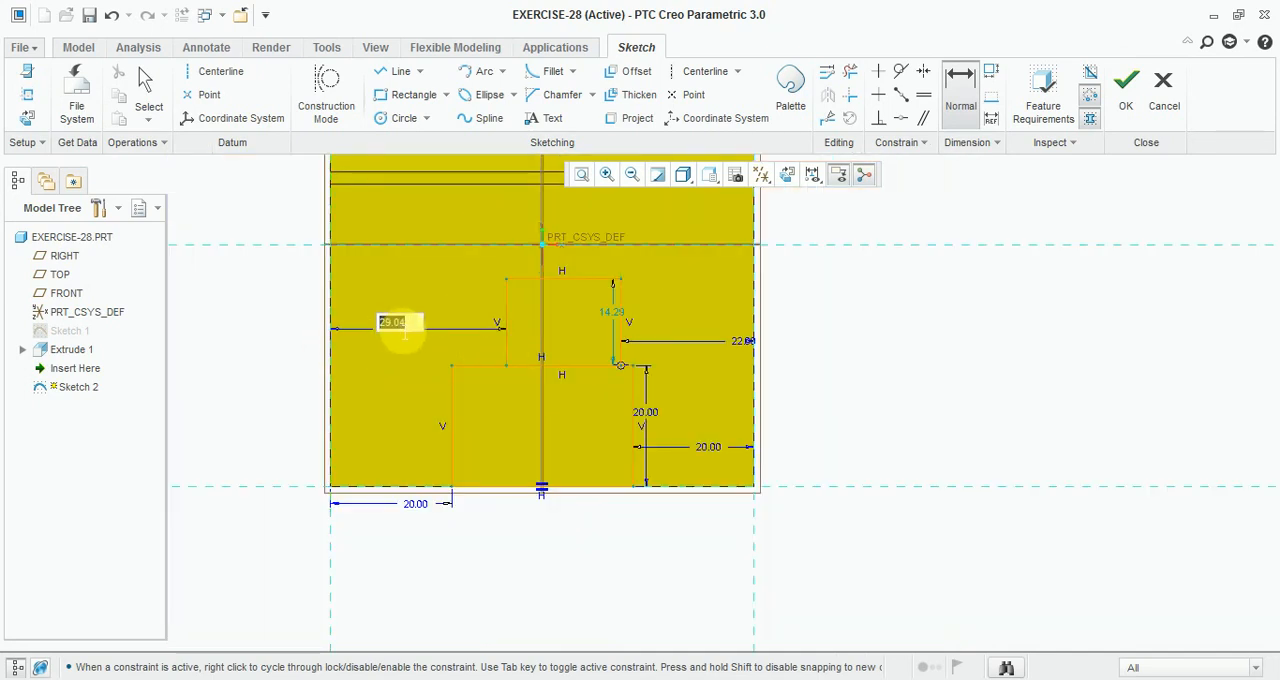
type("22")
key("Return")
Step: Set the upper rectangle's height to 20 mm and check the reference drawing
middle_click(602, 320)
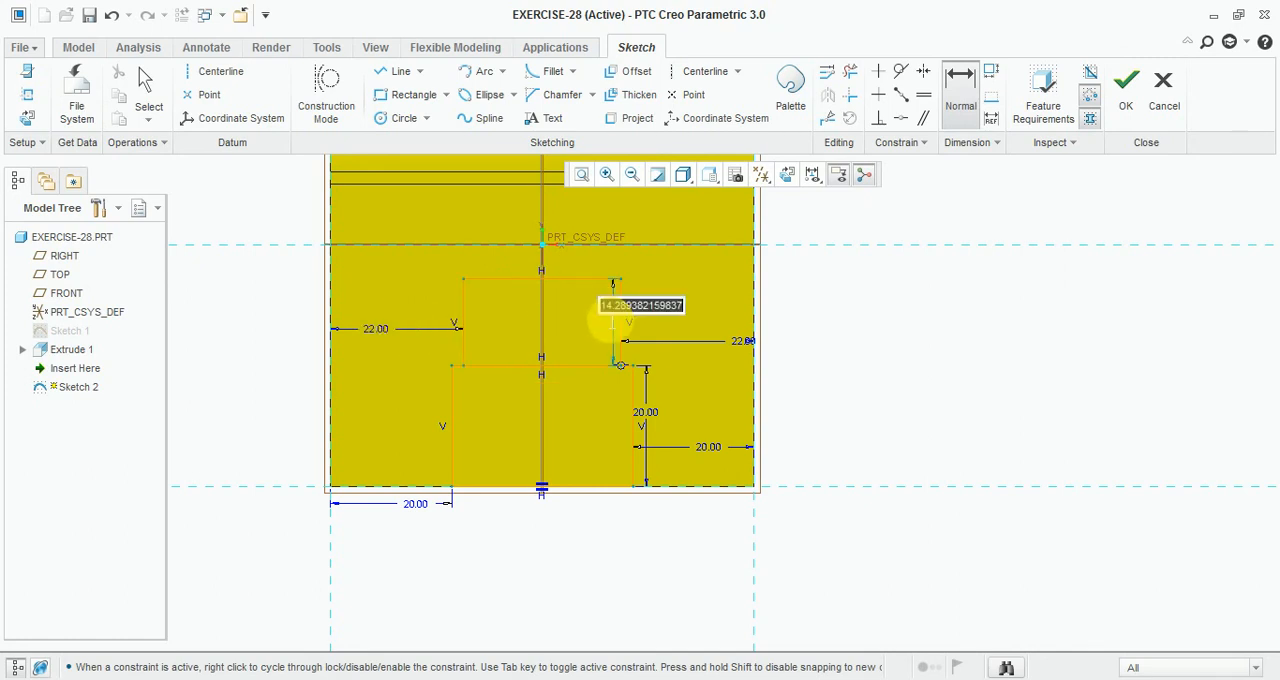
type("20")
key("Return")
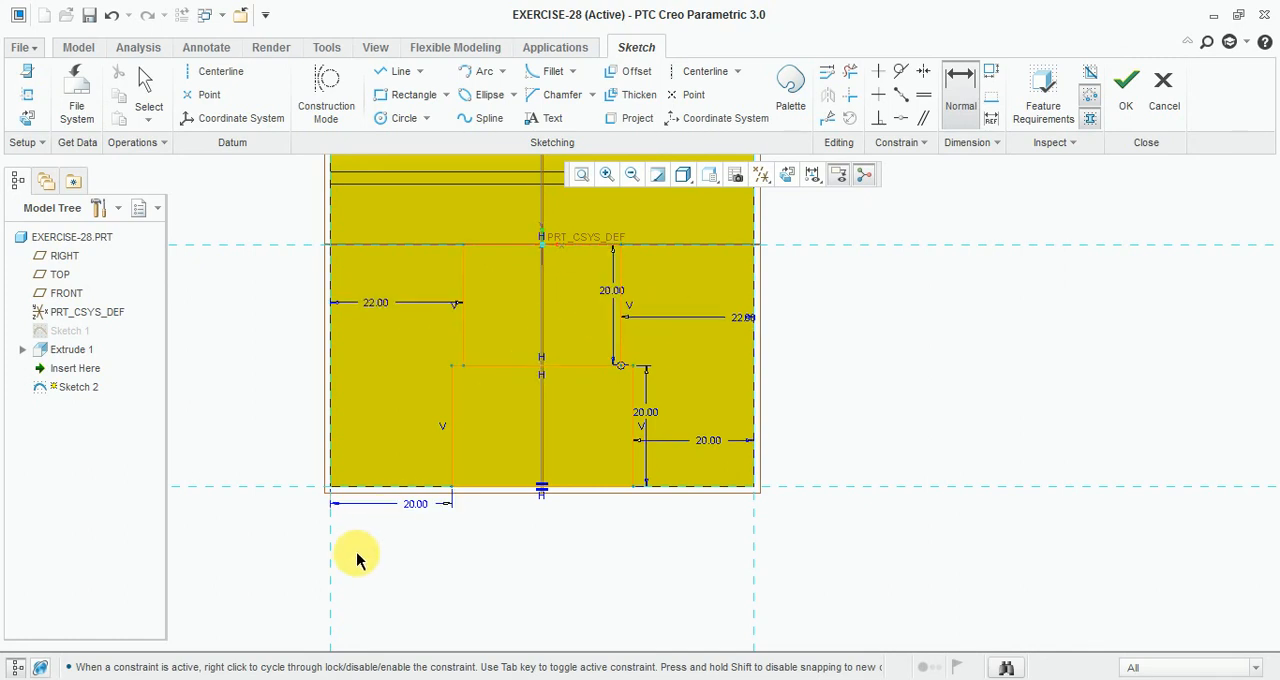
left_click(410, 679)
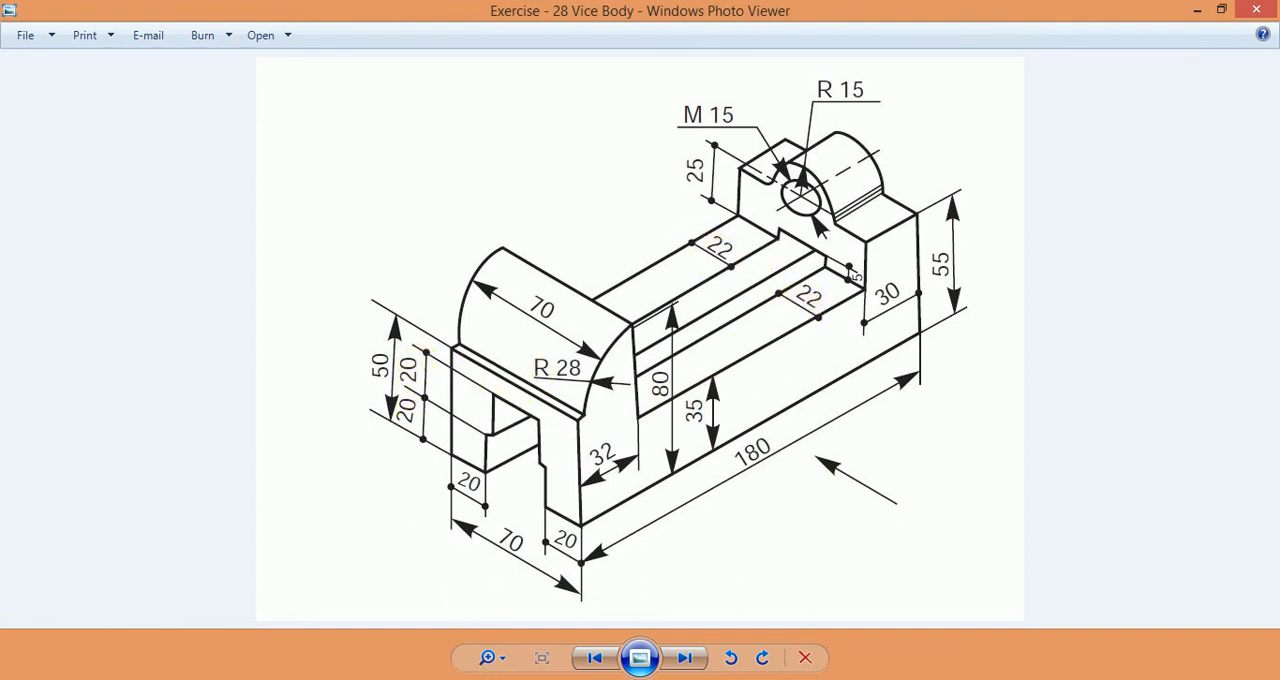
left_click(490, 679)
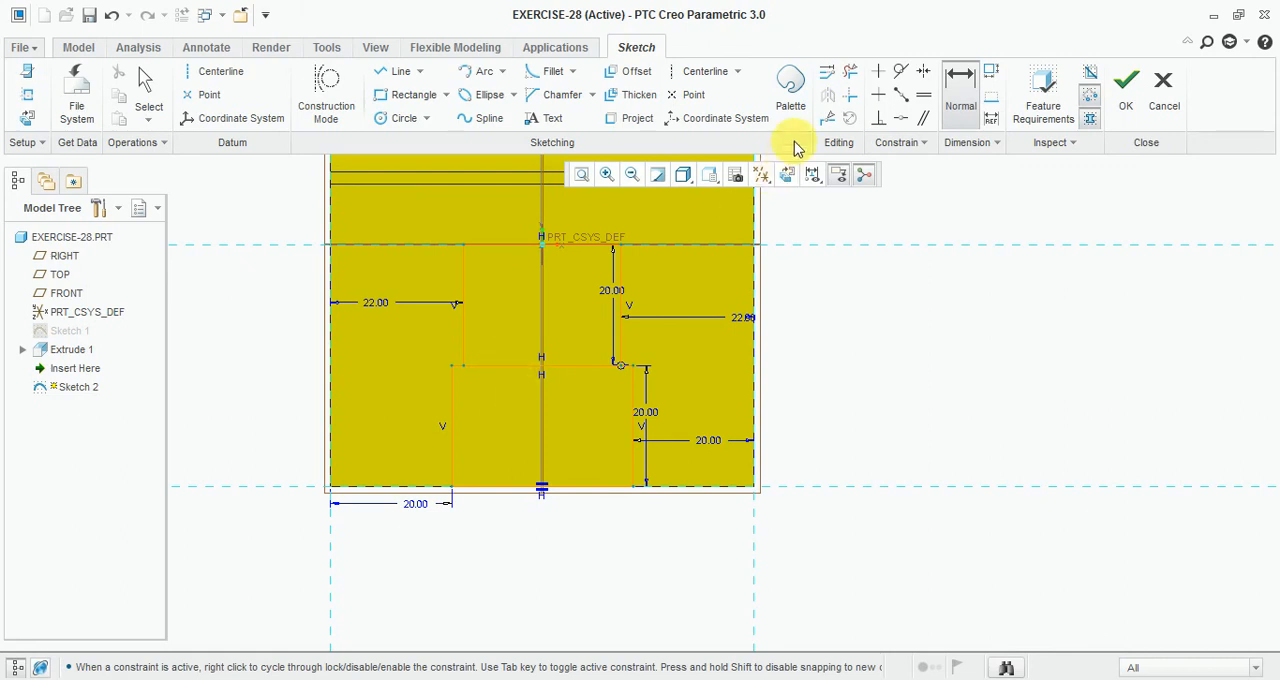
Step: Trim the overlapping inner segments of the two rectangles into one profile and finish the sketch
left_click(851, 73)
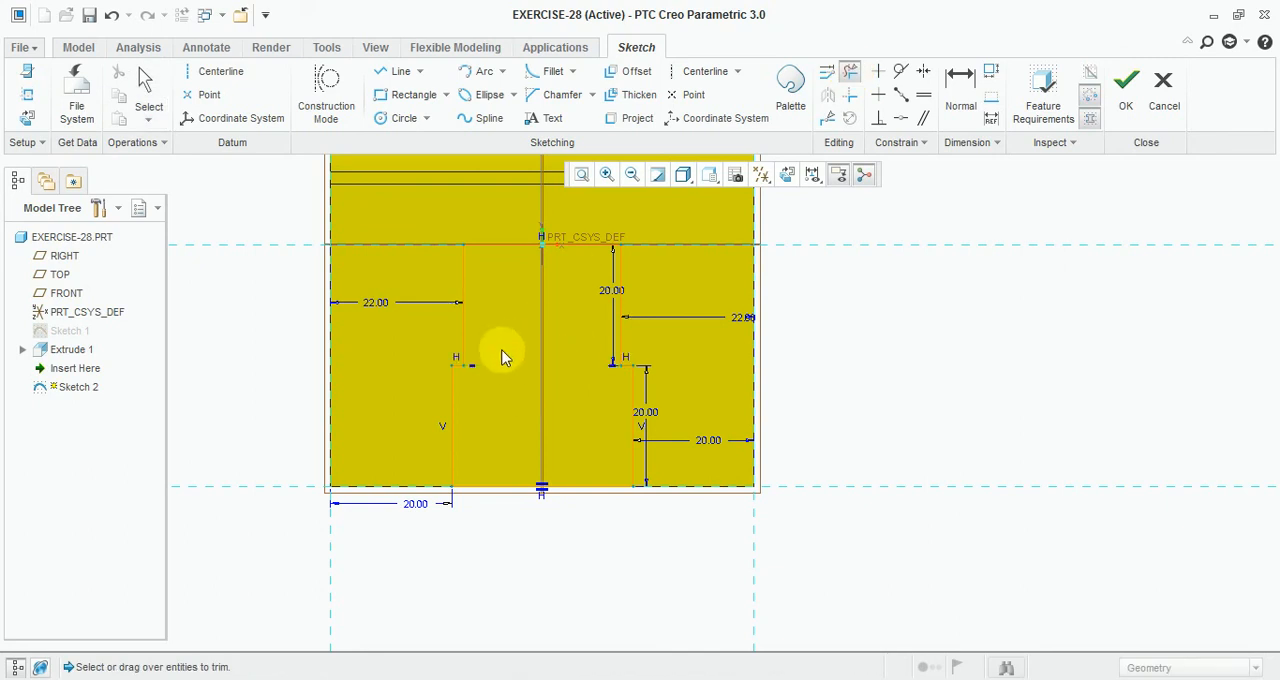
left_click(1126, 88)
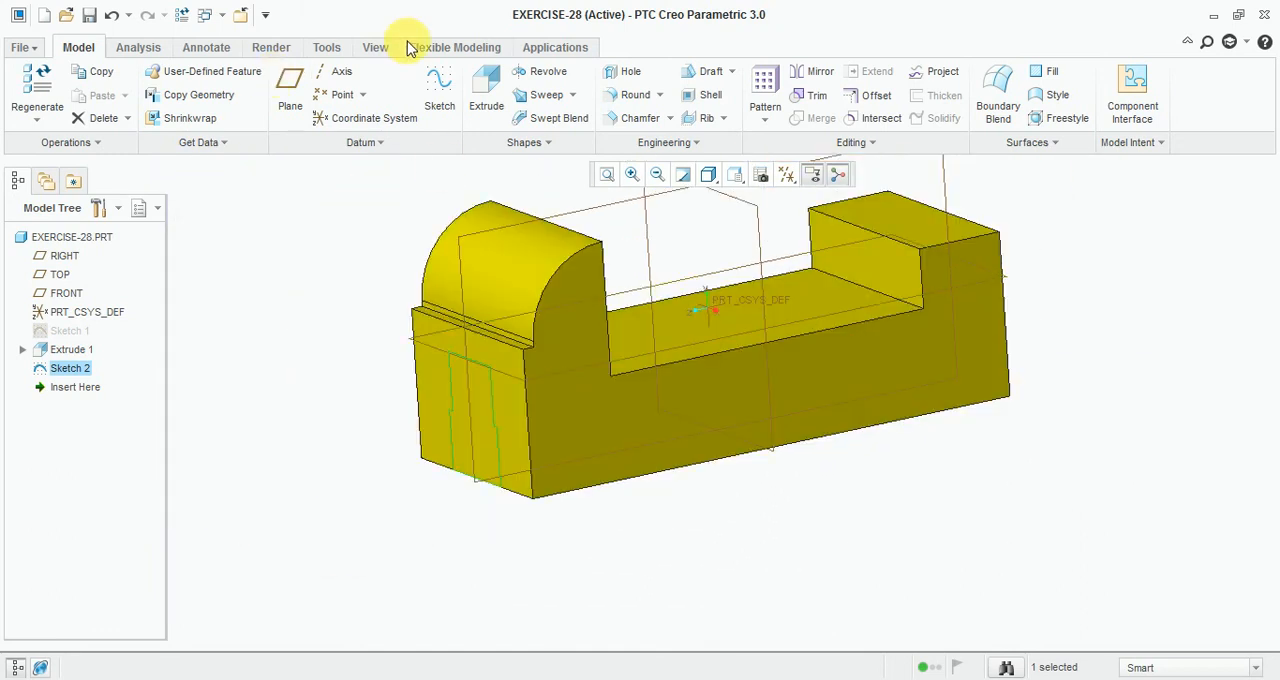
Step: Extrude the slot sketch as a material-removing cut through all
left_click(486, 92)
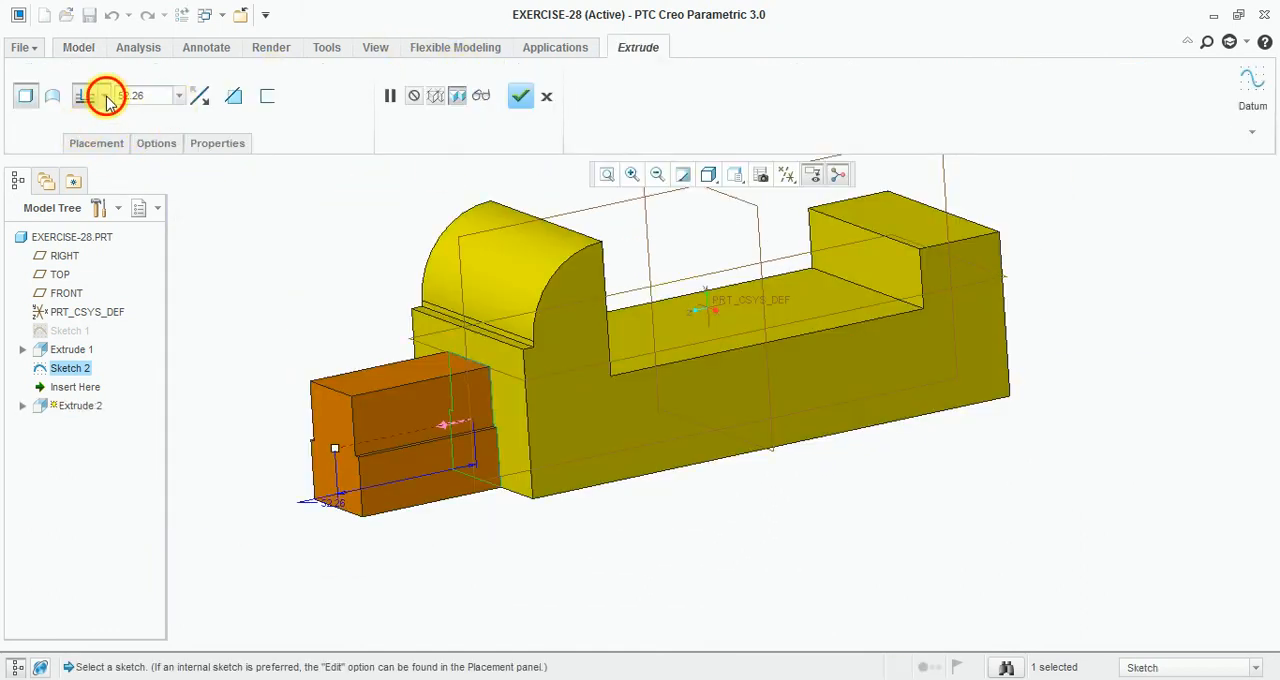
left_click(105, 96)
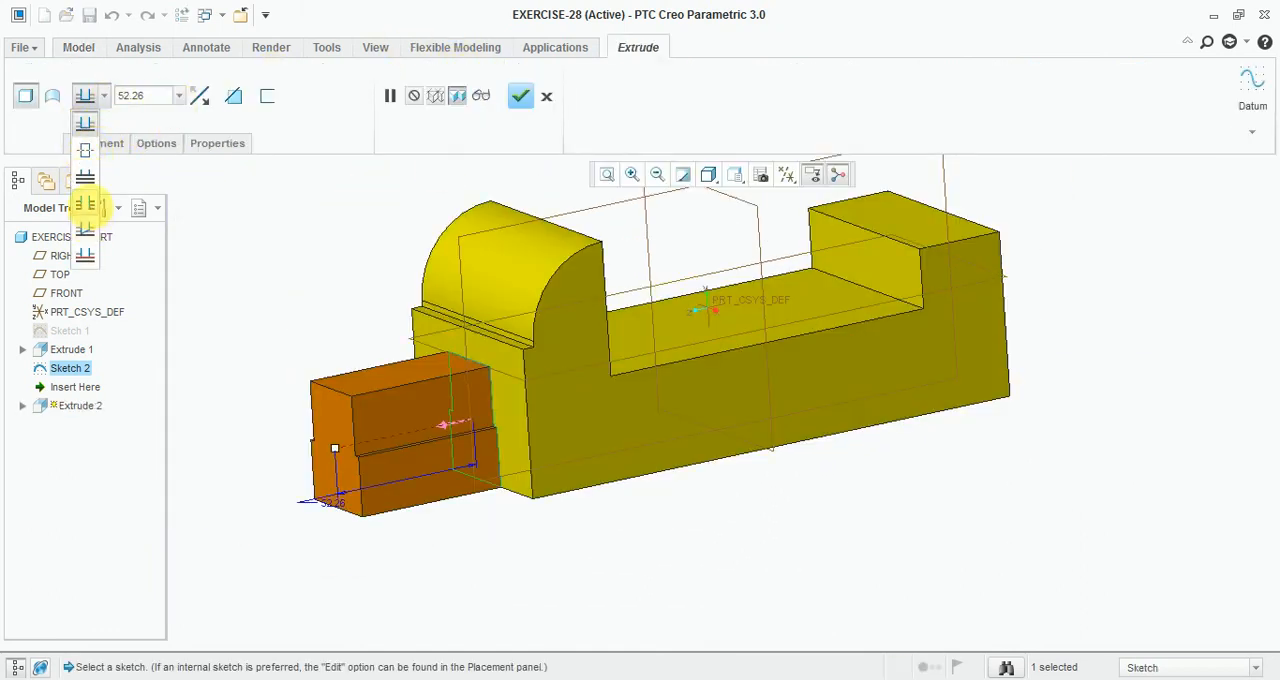
left_click(85, 203)
left_click(231, 98)
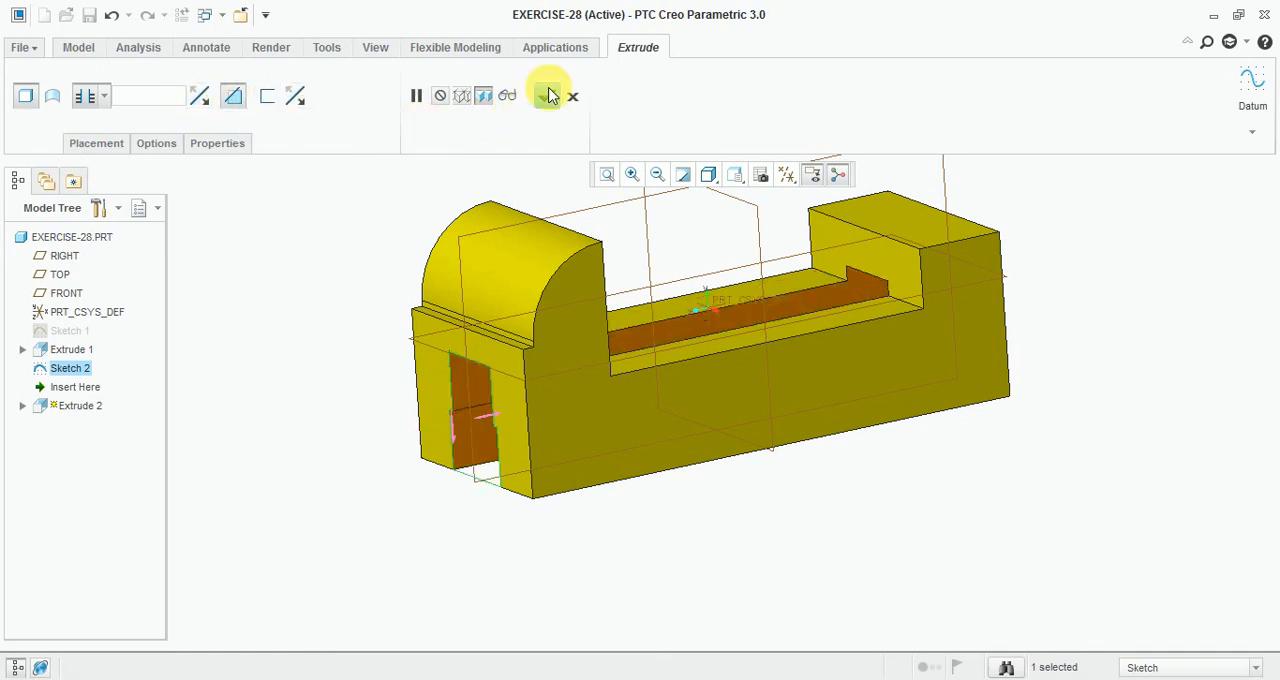
left_click(548, 94)
Step: Compare the cut model with the reference drawing from several viewing angles
key("ctrl+d")
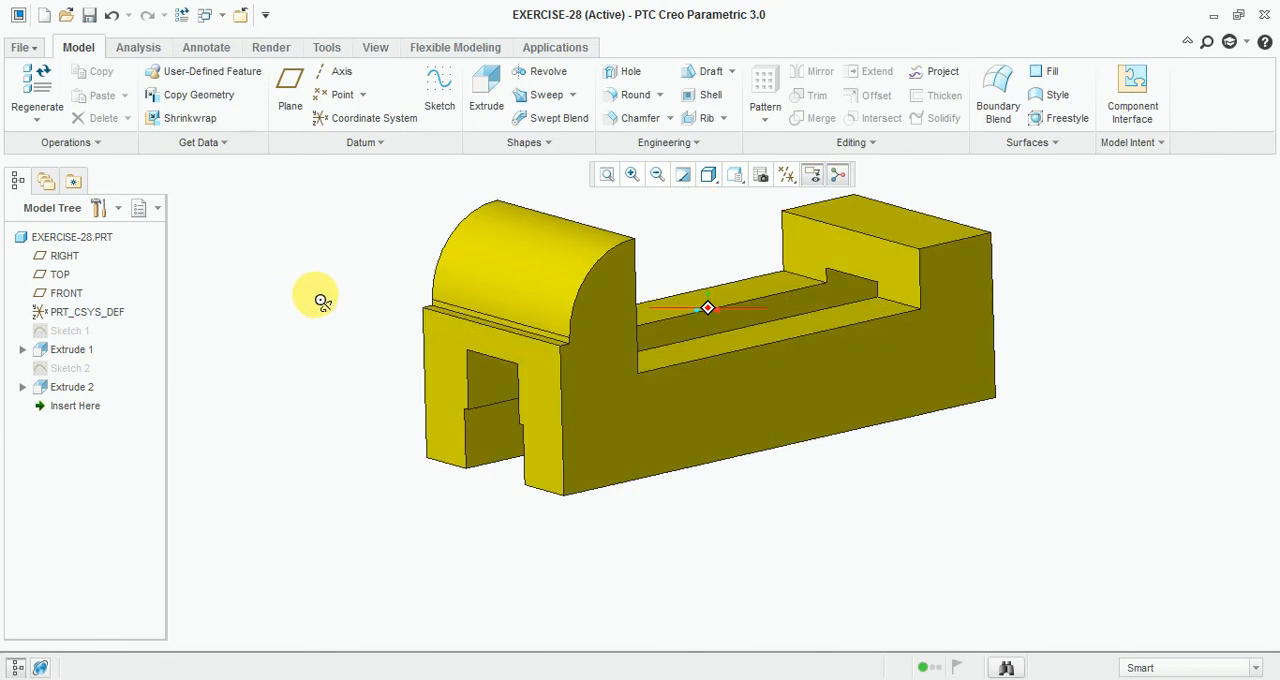
scroll(948, 330, "down", 2)
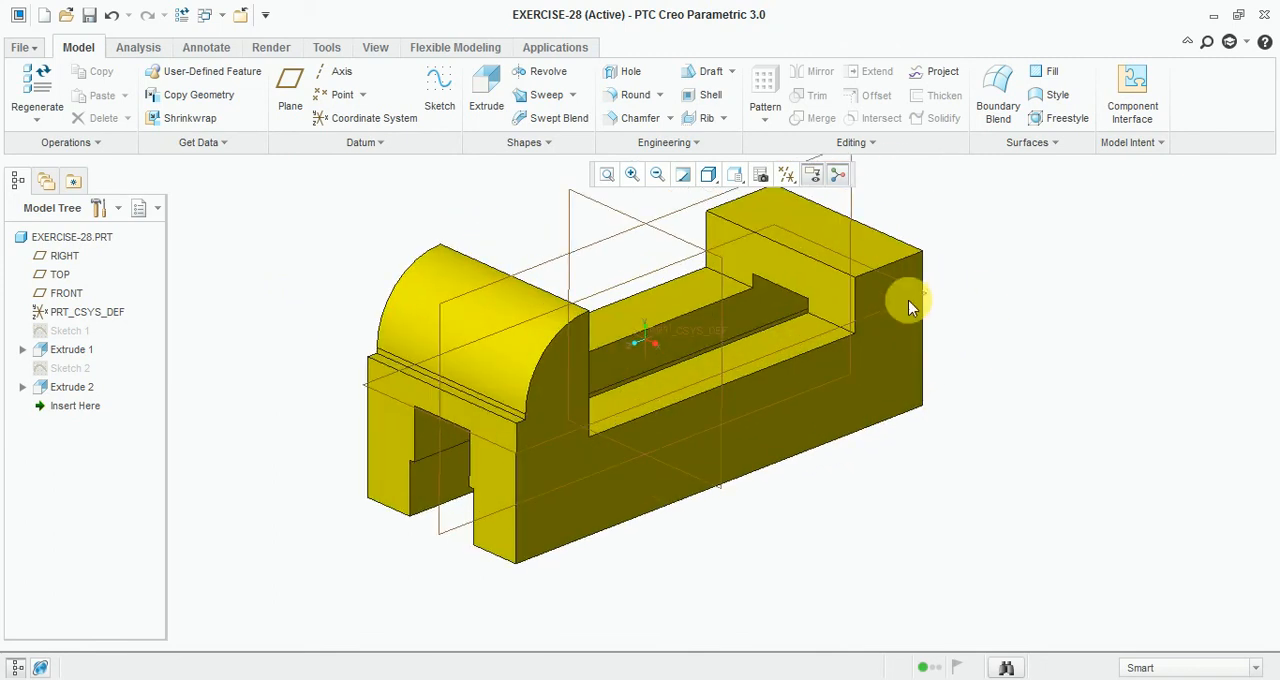
key("alt+Tab")
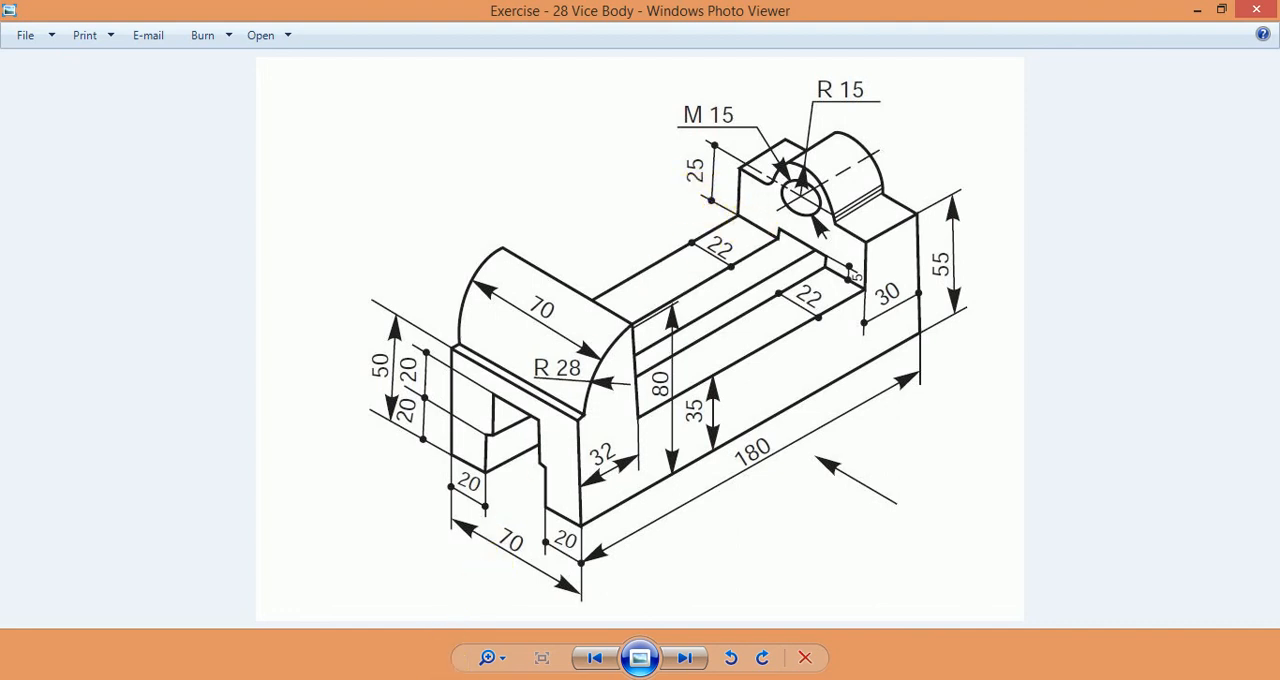
key("alt+Tab")
middle_click_drag(1060, 314, 935, 316)
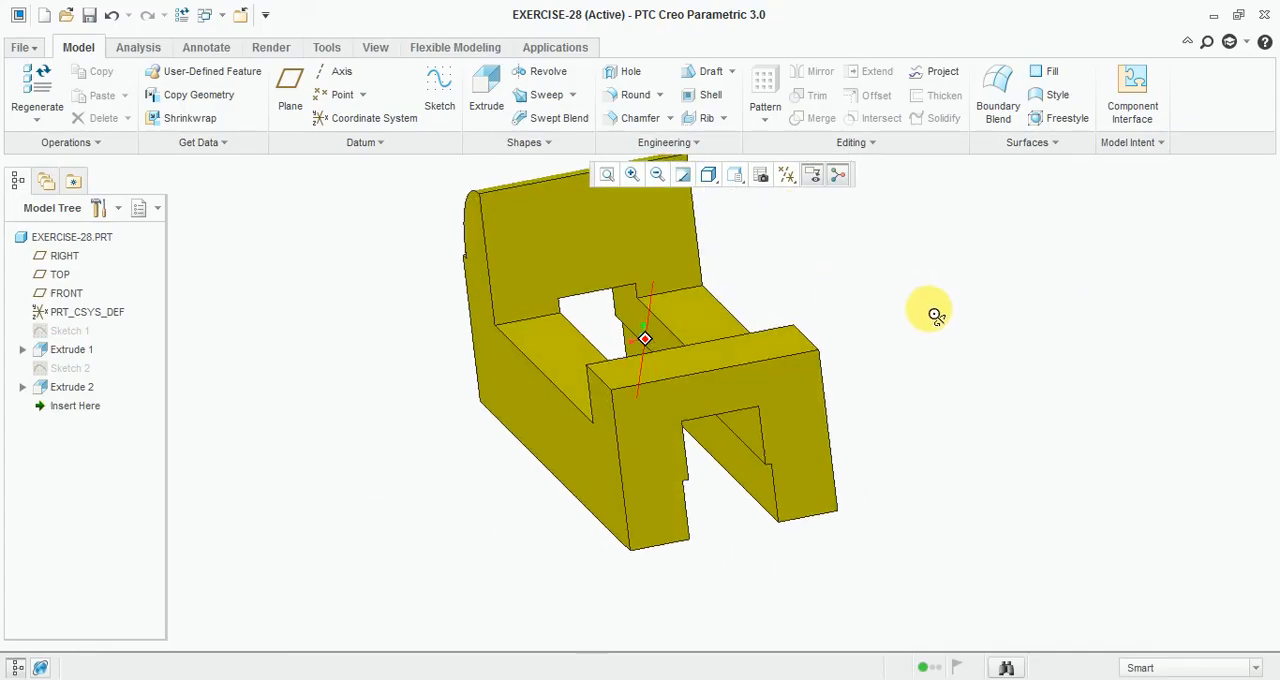
Step: Start a sketch on the slotted end face and draw a 30 mm diameter circle centred on its centreline
left_click(439, 94)
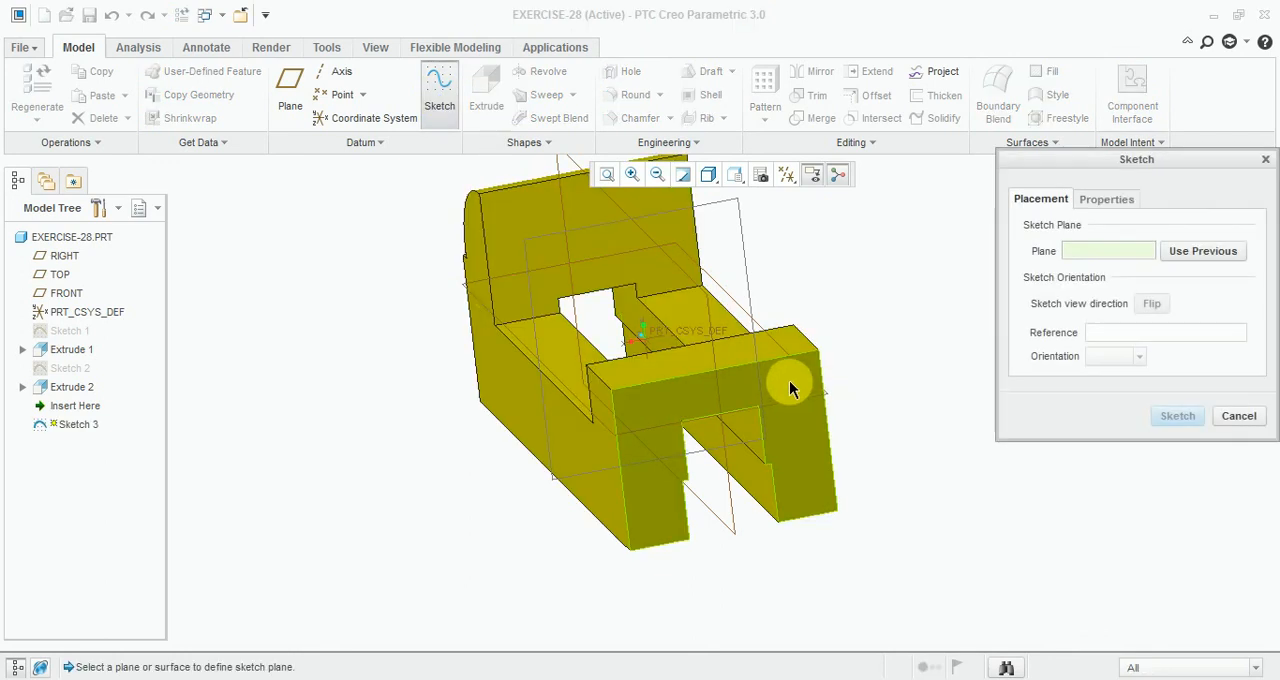
left_click(789, 388)
left_click(1180, 418)
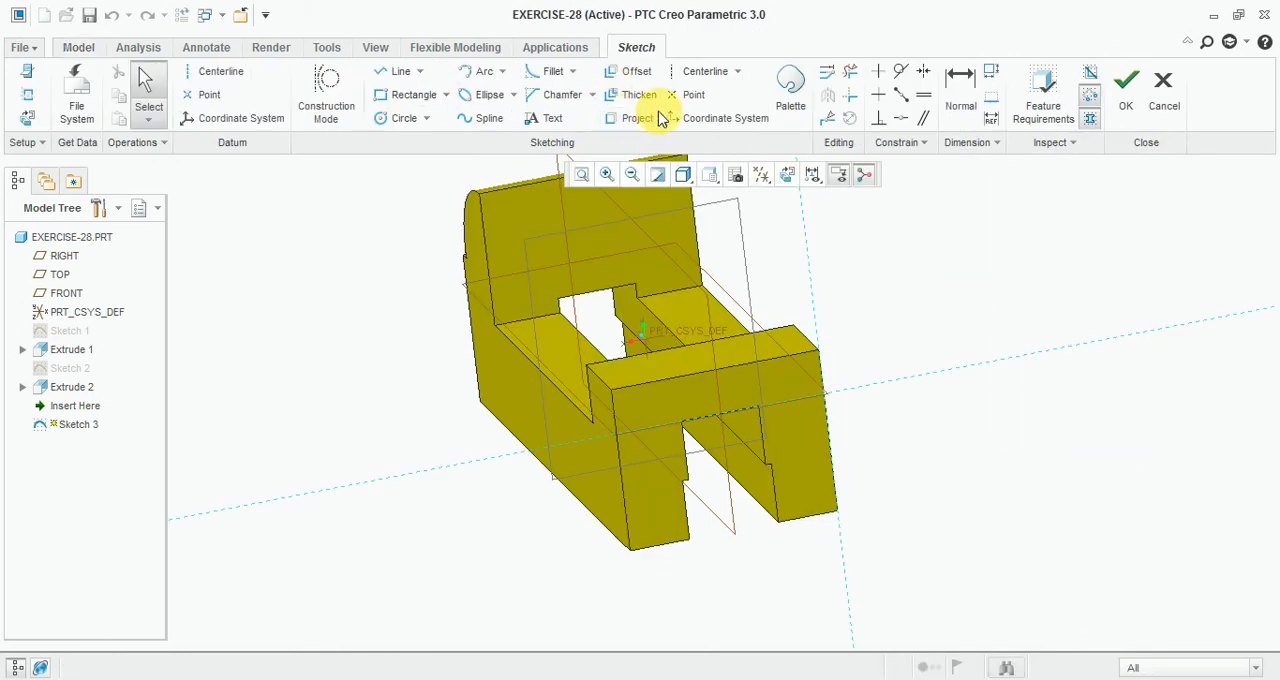
left_click(787, 174)
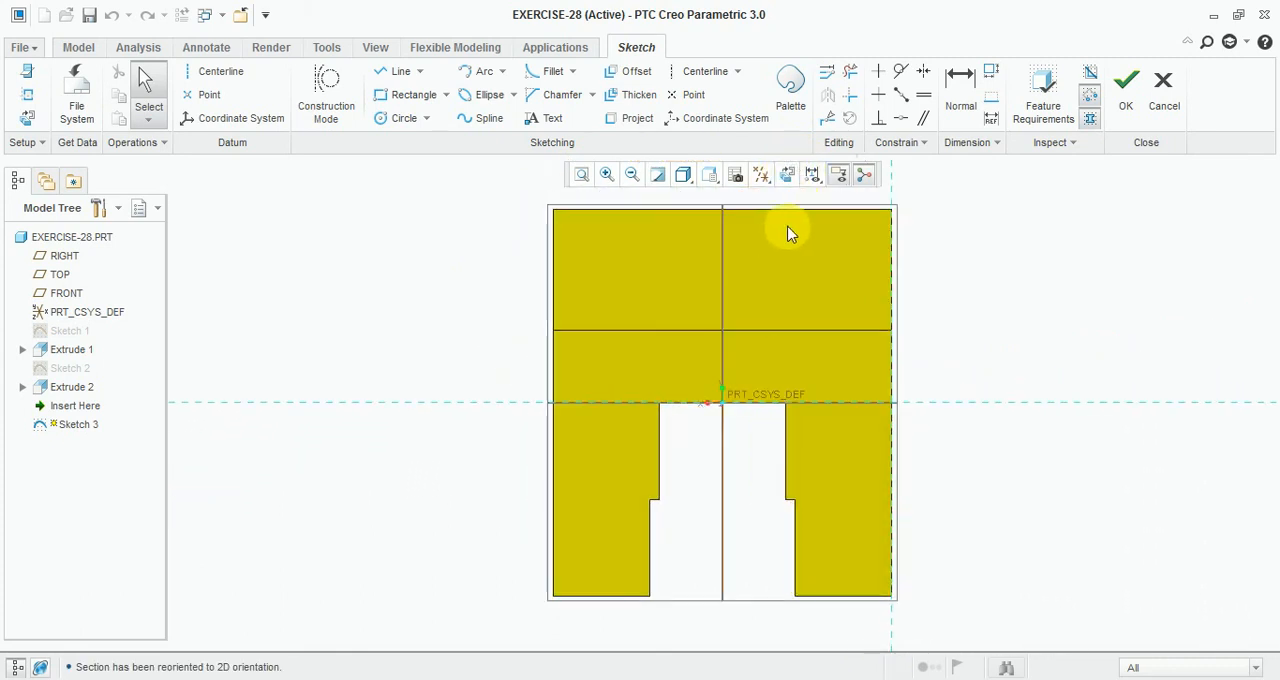
left_click(398, 118)
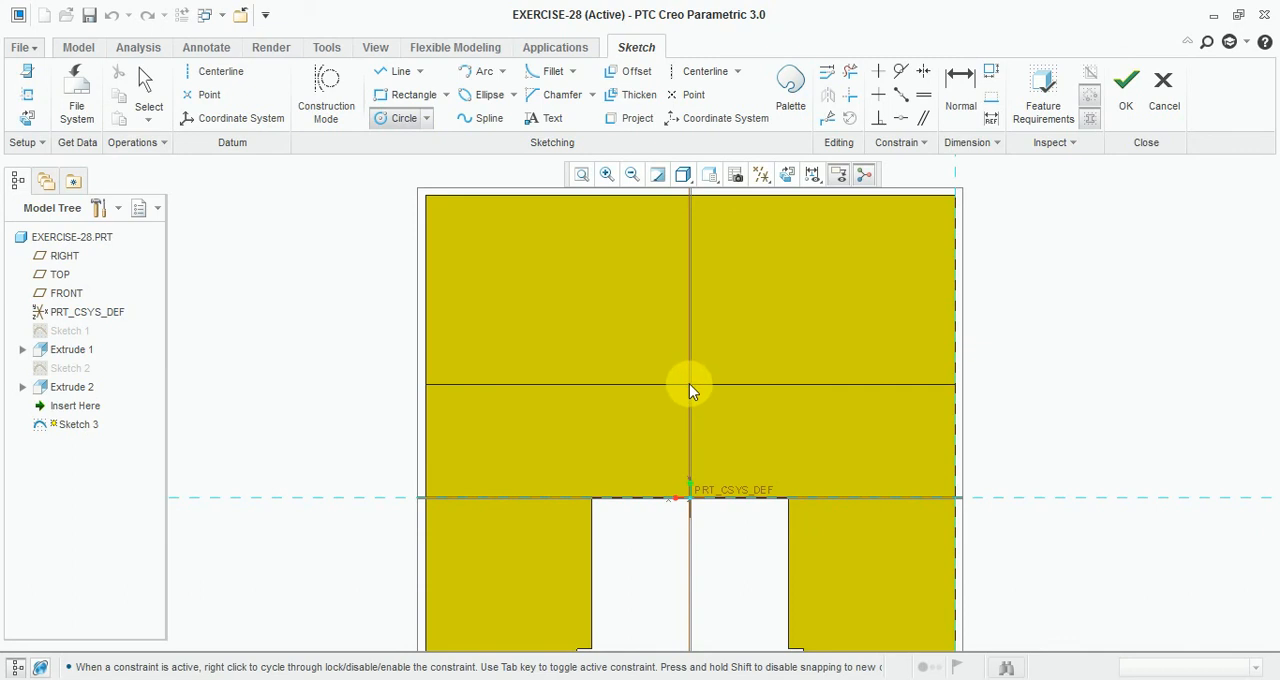
left_click(787, 388)
middle_click(713, 343)
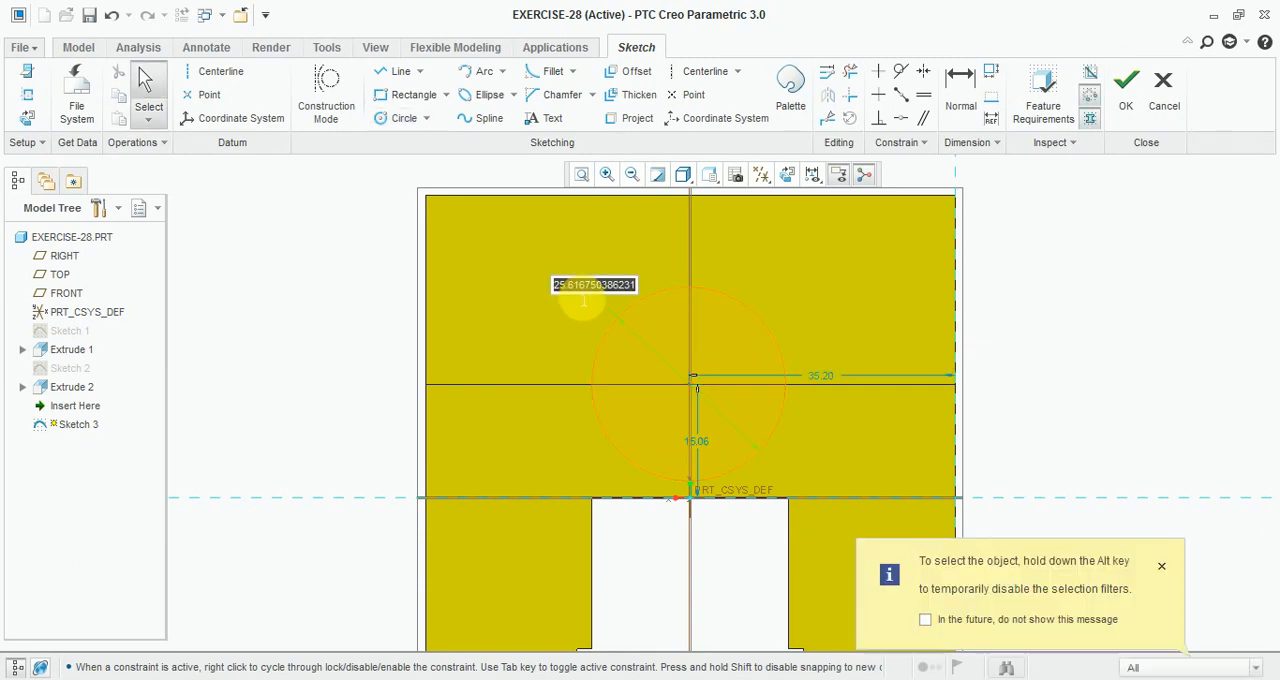
scroll(740, 366, "down", 5)
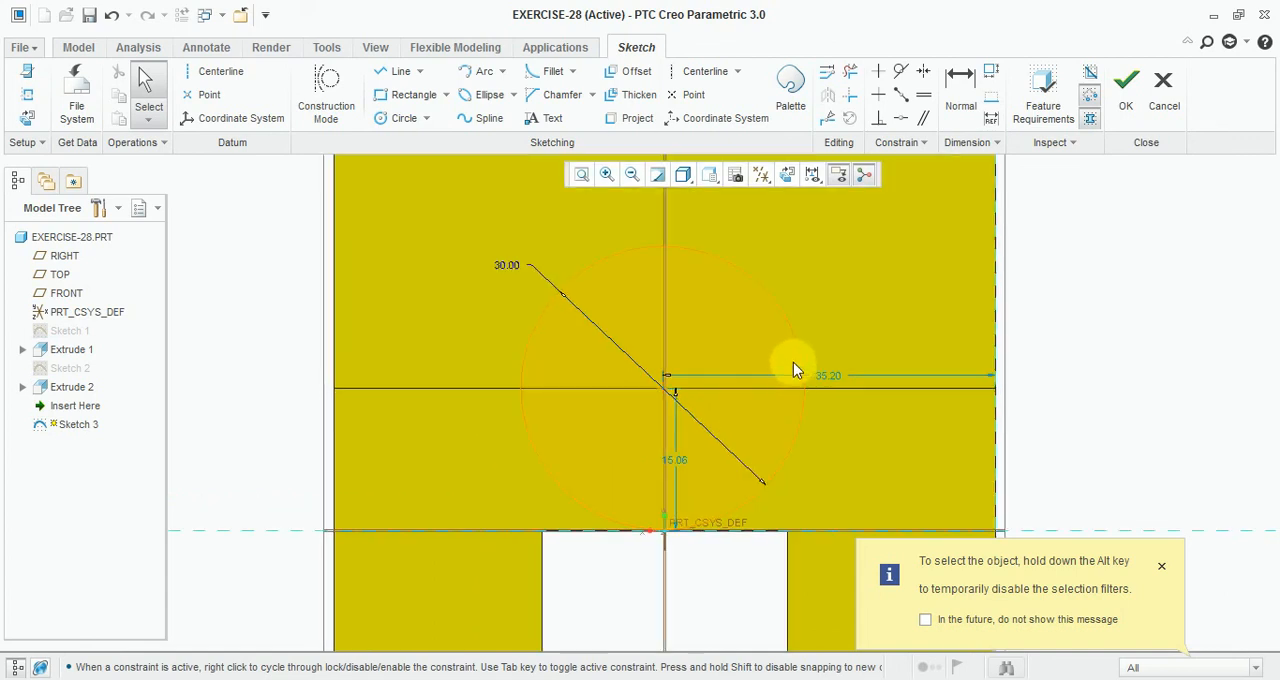
scroll(589, 424, "down", 4)
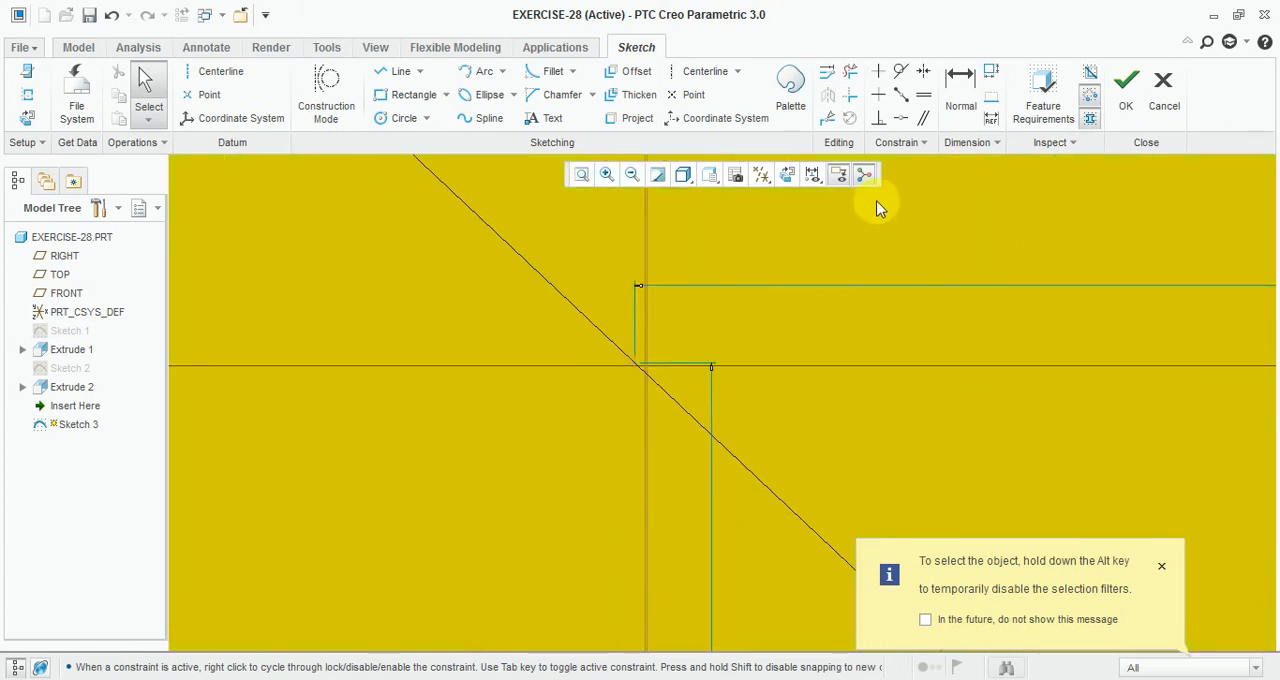
Step: Align the circle's centre with the horizontal edge line across the end face
left_click(898, 120)
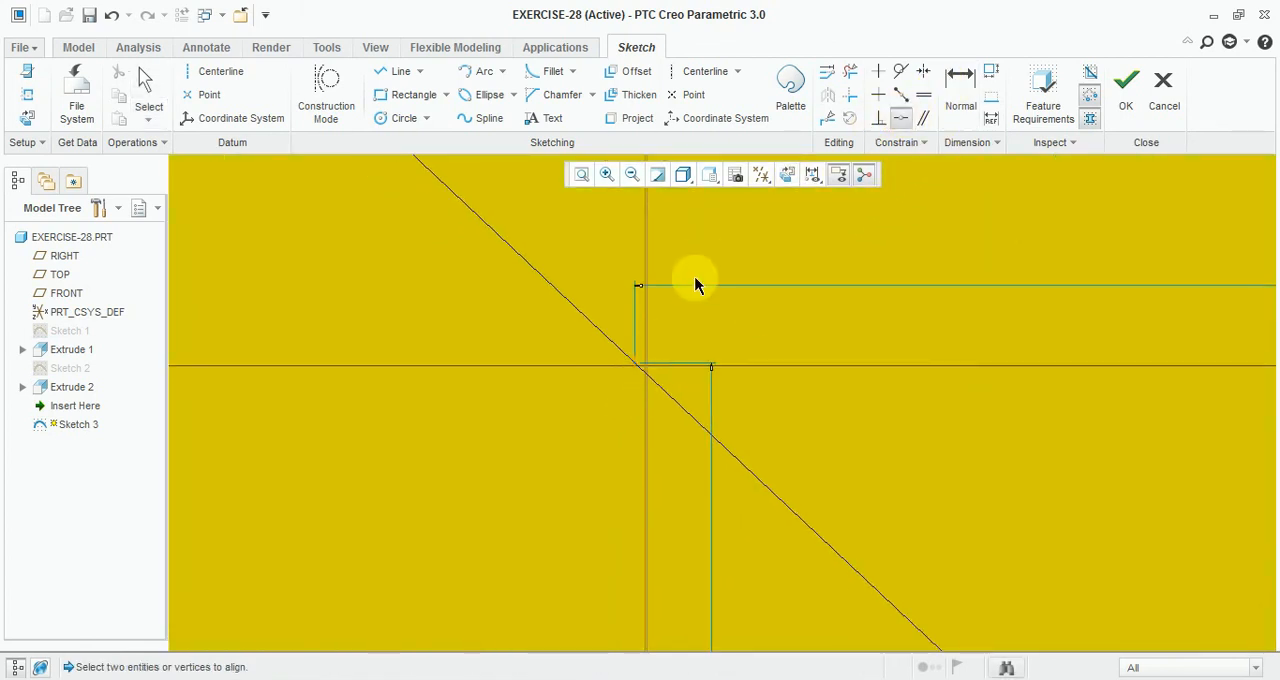
left_click(636, 363)
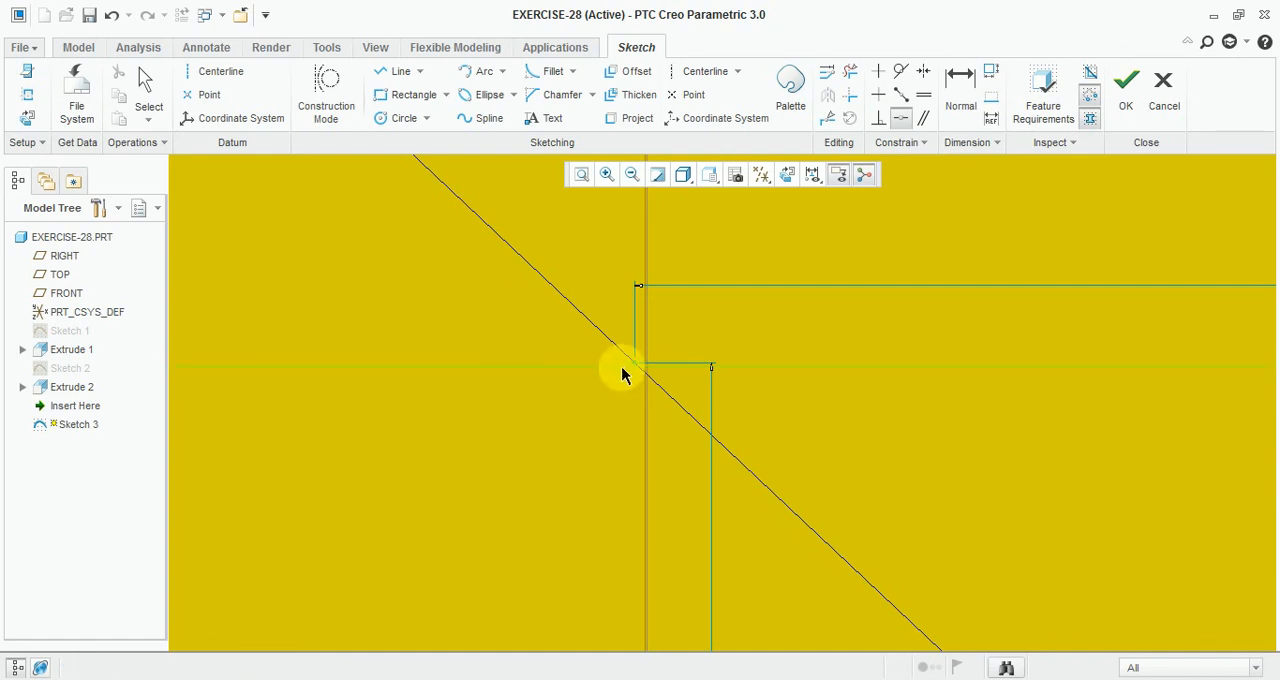
left_click(626, 363)
middle_click(639, 374)
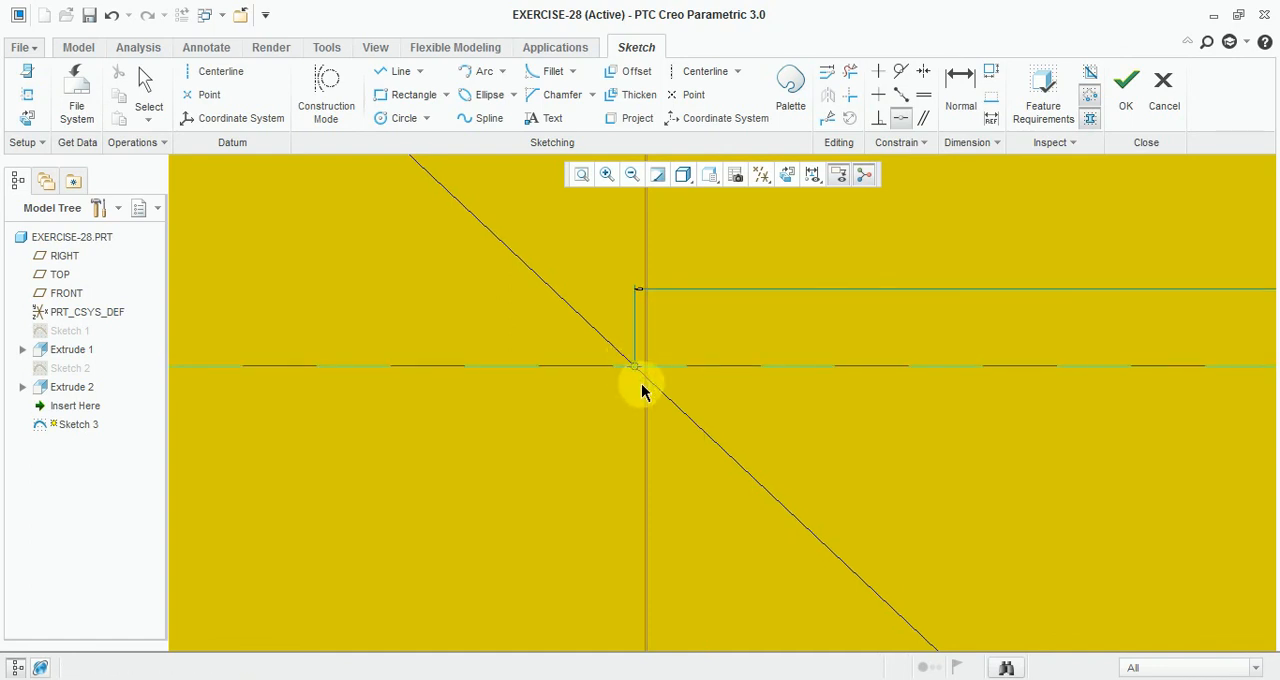
scroll(630, 375, "up", 4)
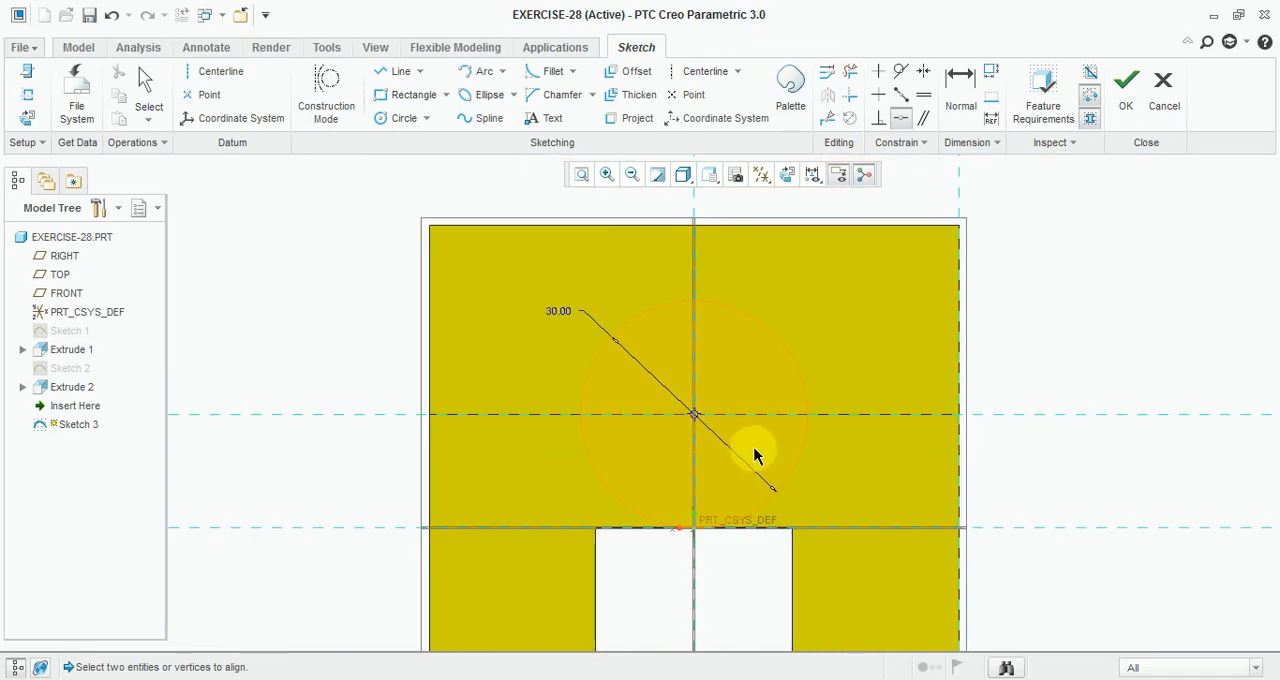
Step: Draw a horizontal line through the circle's centre along the edge line
left_click(402, 74)
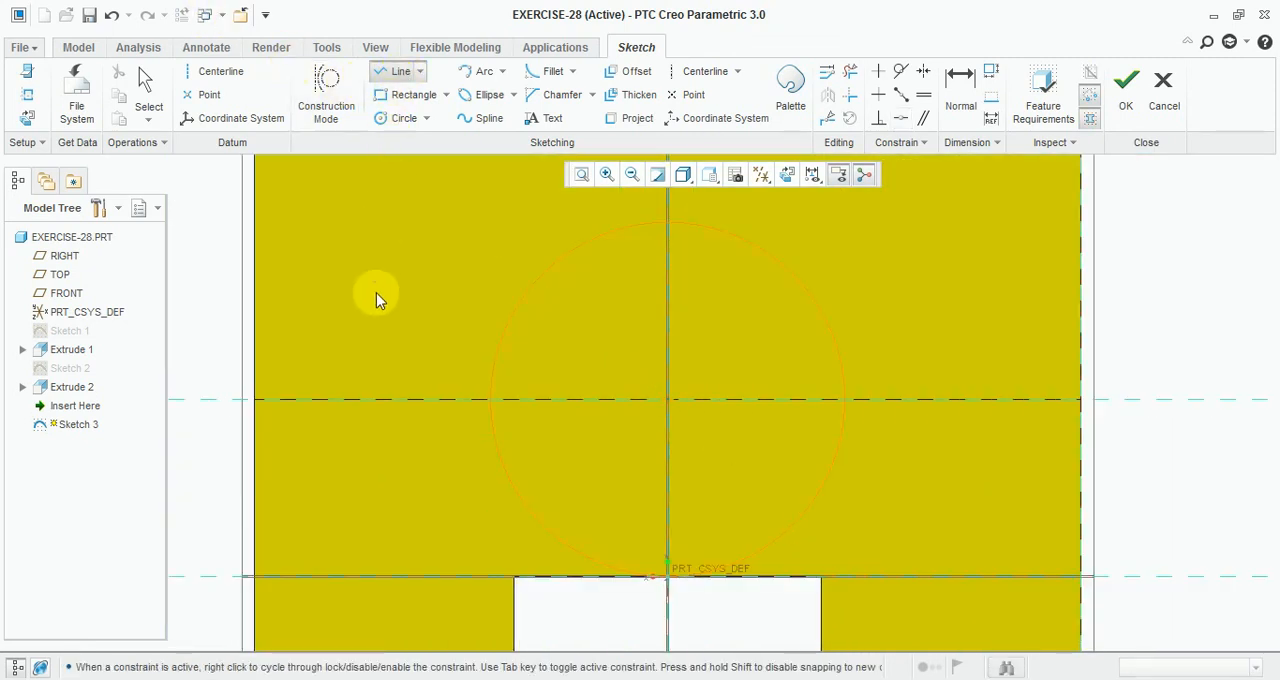
left_click(400, 402)
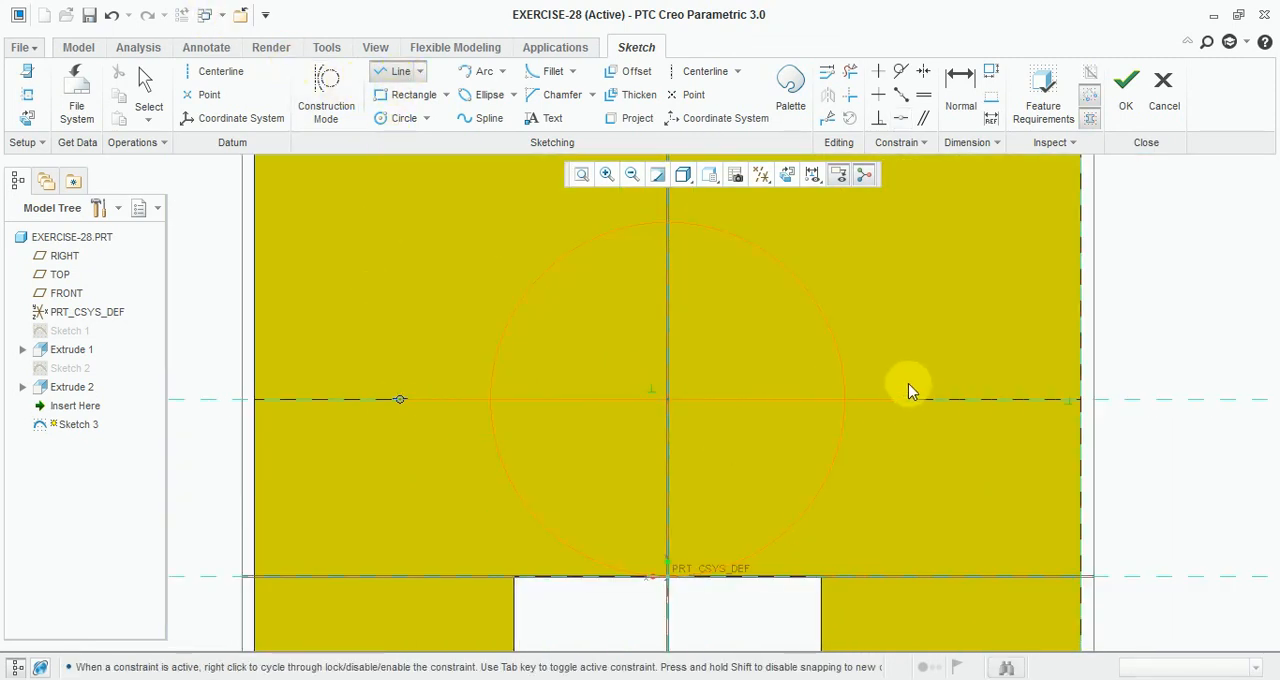
left_click(852, 71)
mouse_move(872, 425)
left_mouse_down()
mouse_move(714, 466)
mouse_move(460, 251)
mouse_move(413, 265)
left_mouse_up()
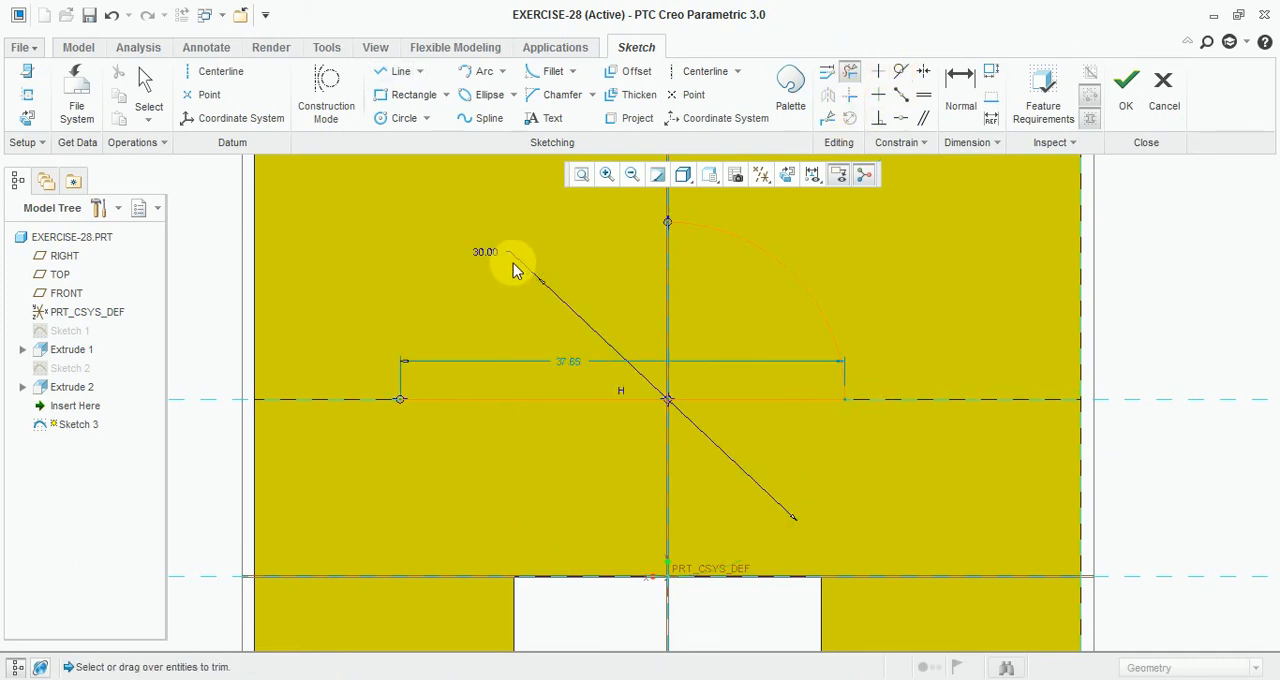
key("ctrl+z")
mouse_move(861, 448)
left_mouse_down()
mouse_move(516, 501)
mouse_move(884, 450)
left_mouse_up()
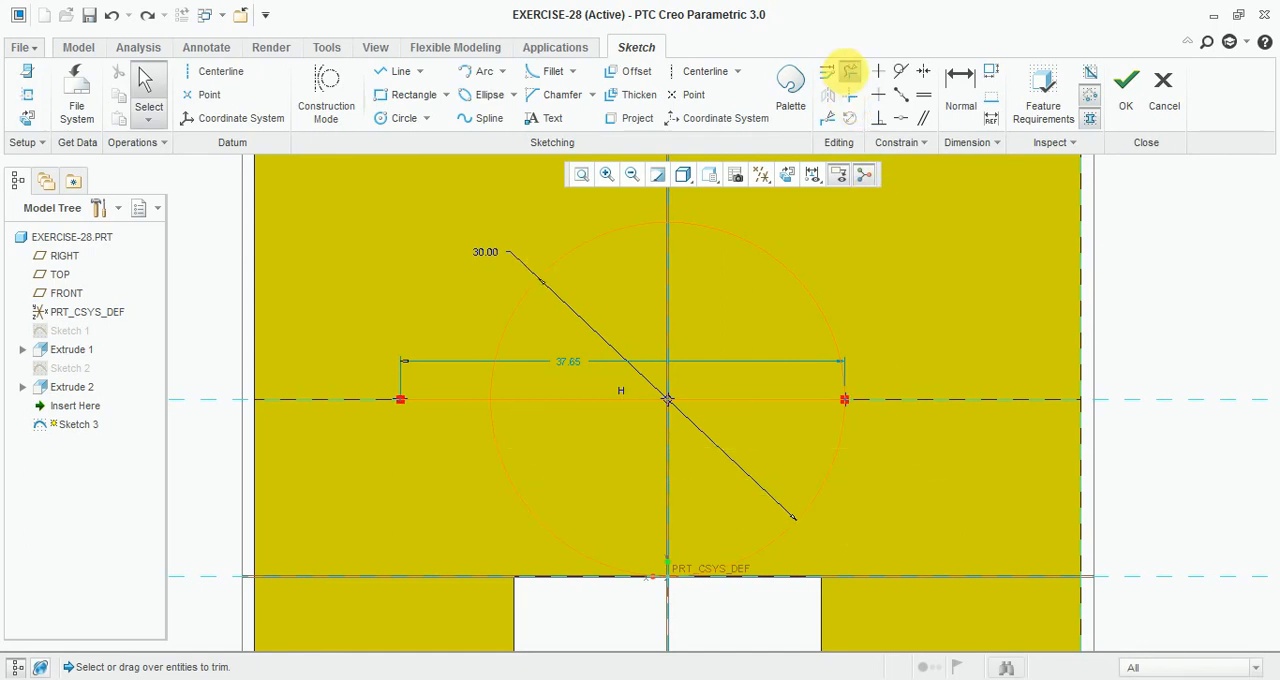
Step: Trim away the circle's lower half and the line's outer ends, then finish the sketch
left_click(849, 71)
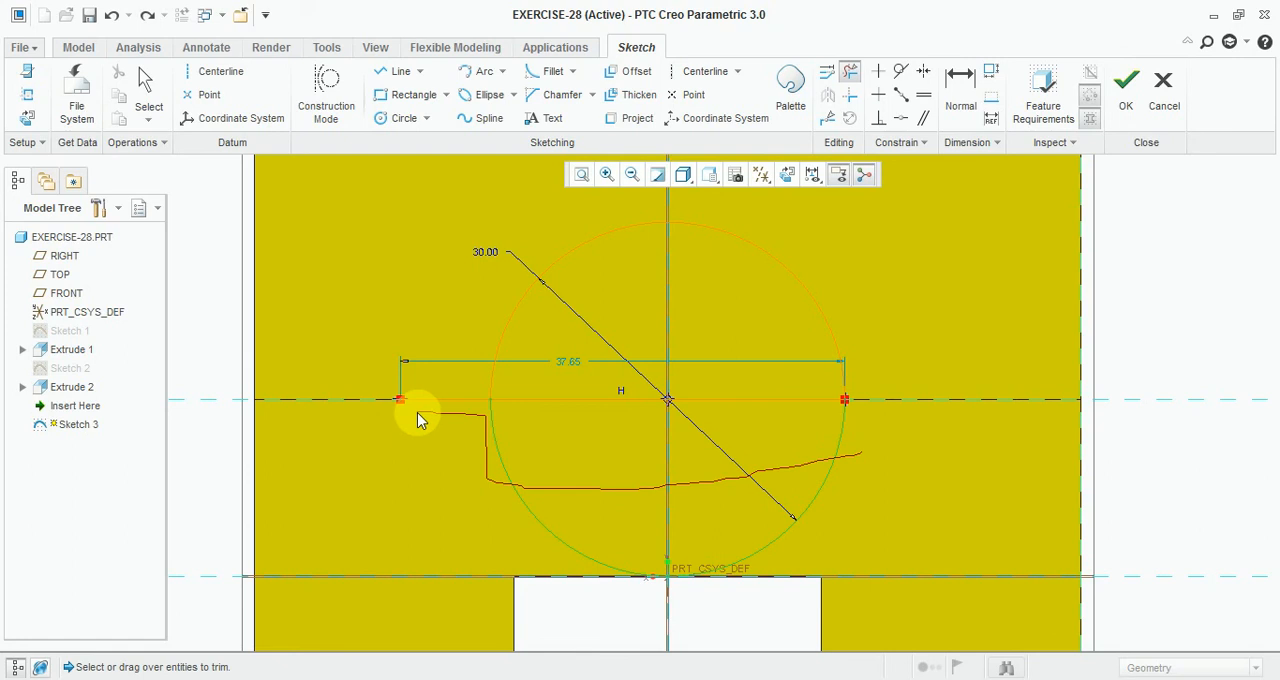
left_click_drag(417, 412, 442, 413)
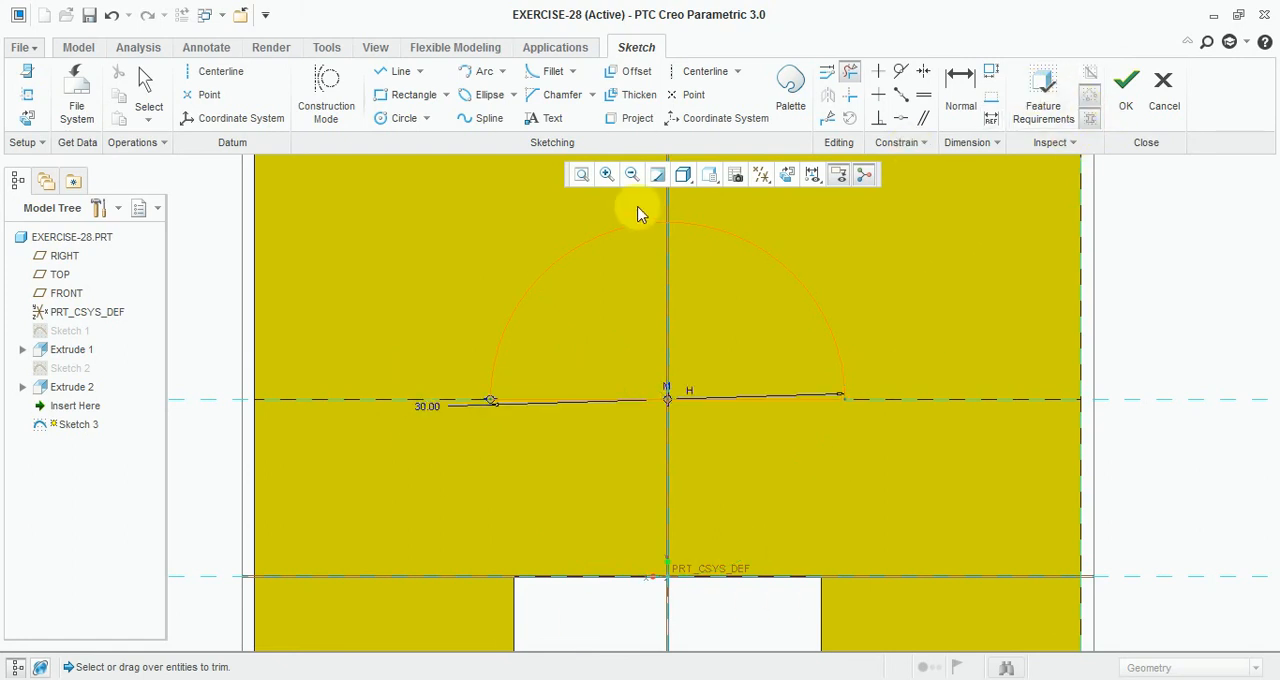
left_click(1120, 100)
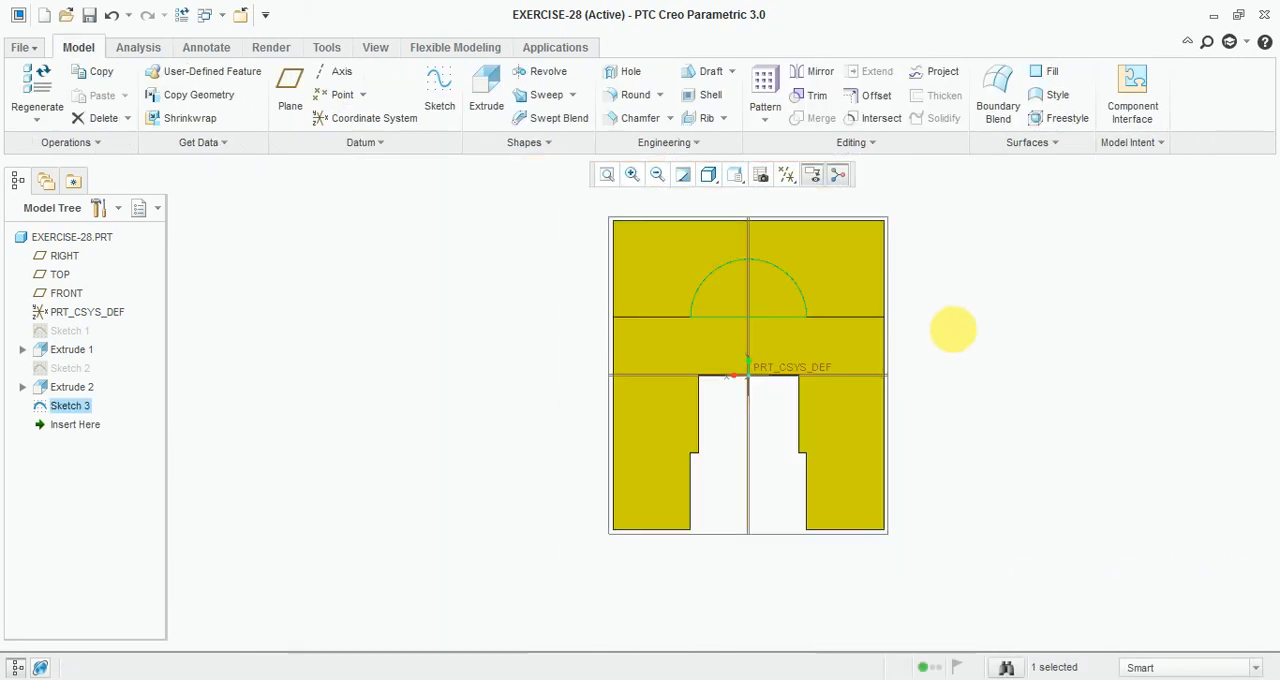
Step: Extrude the semicircle up to the selected inner face of the opposite end upright
left_click(487, 110)
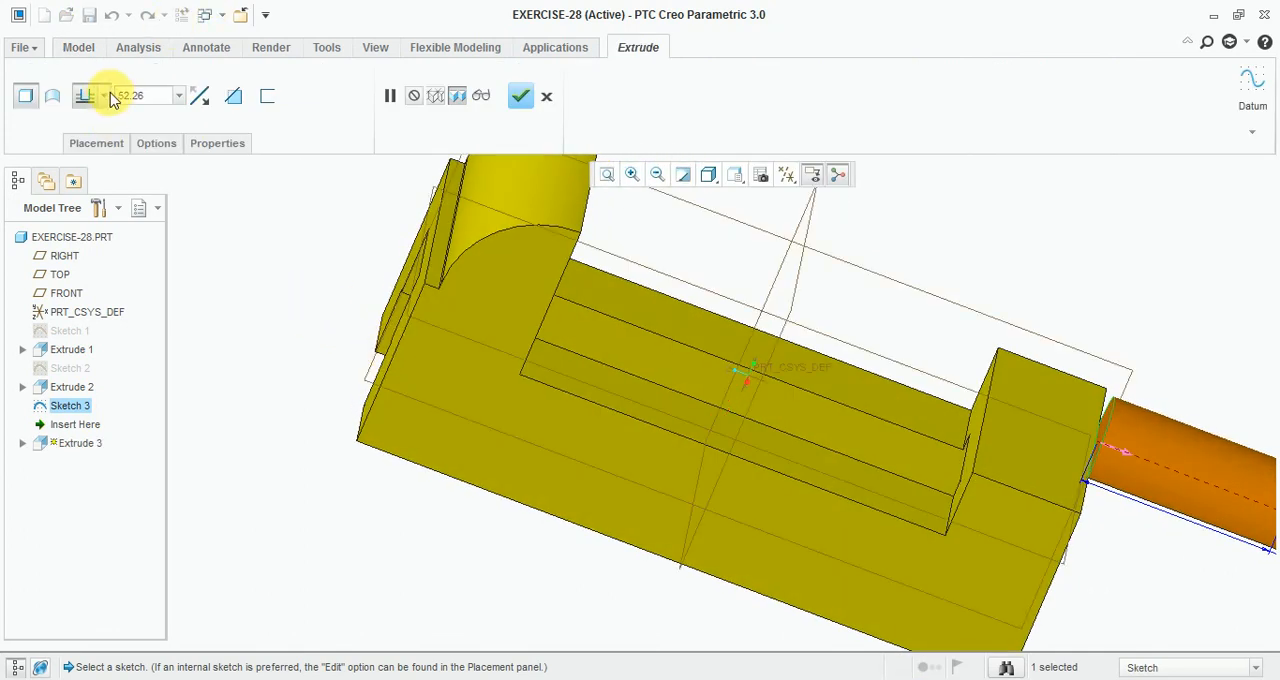
left_click(108, 96)
left_click(86, 258)
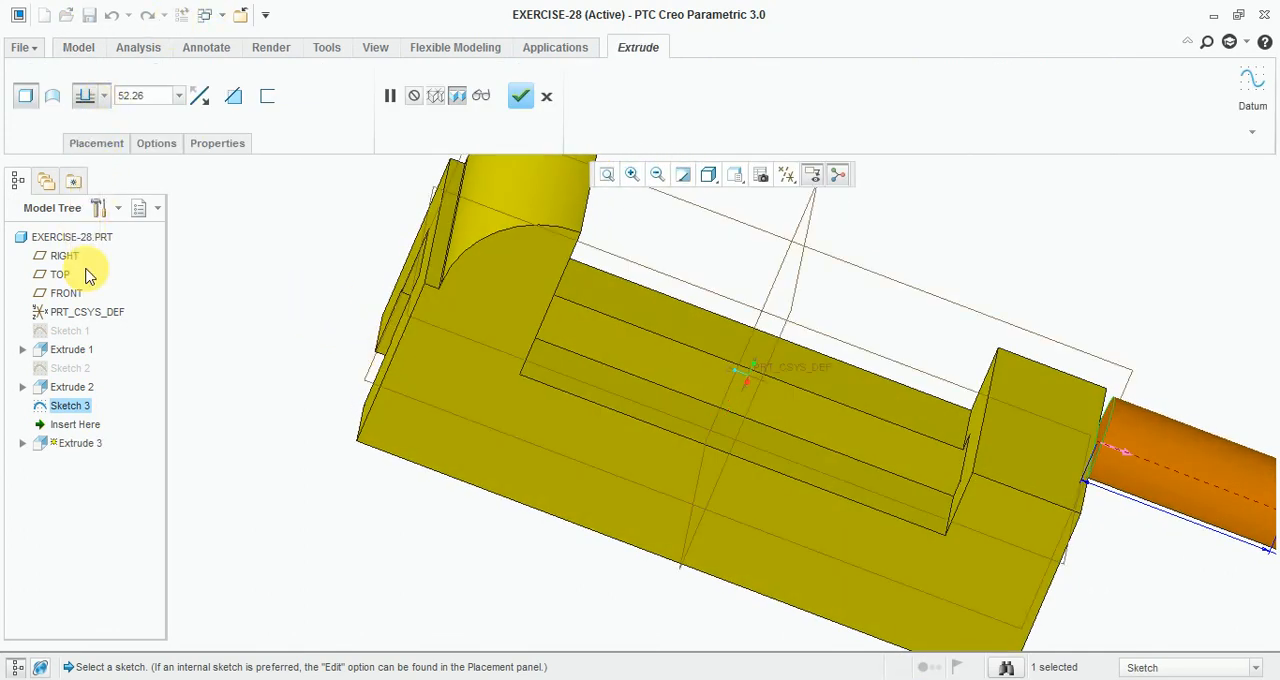
left_click(104, 96)
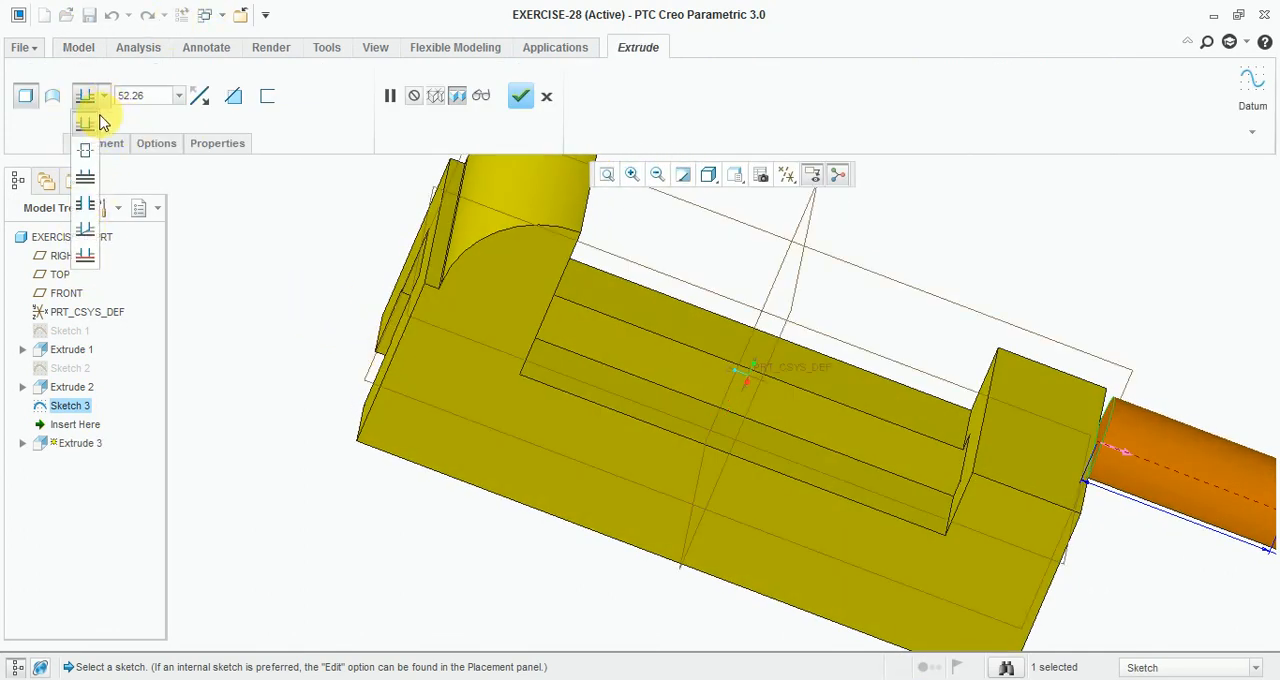
left_click(86, 258)
scroll(1007, 401, "down", 3)
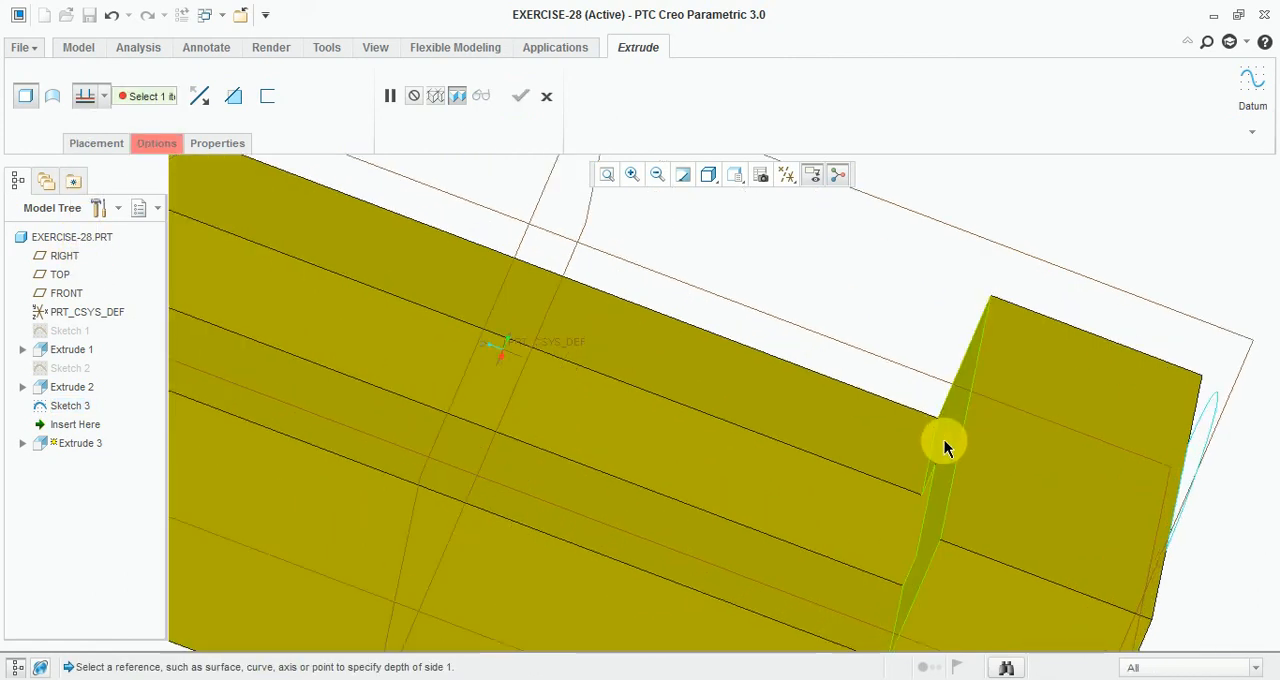
left_click(944, 438)
scroll(750, 365, "up", 3)
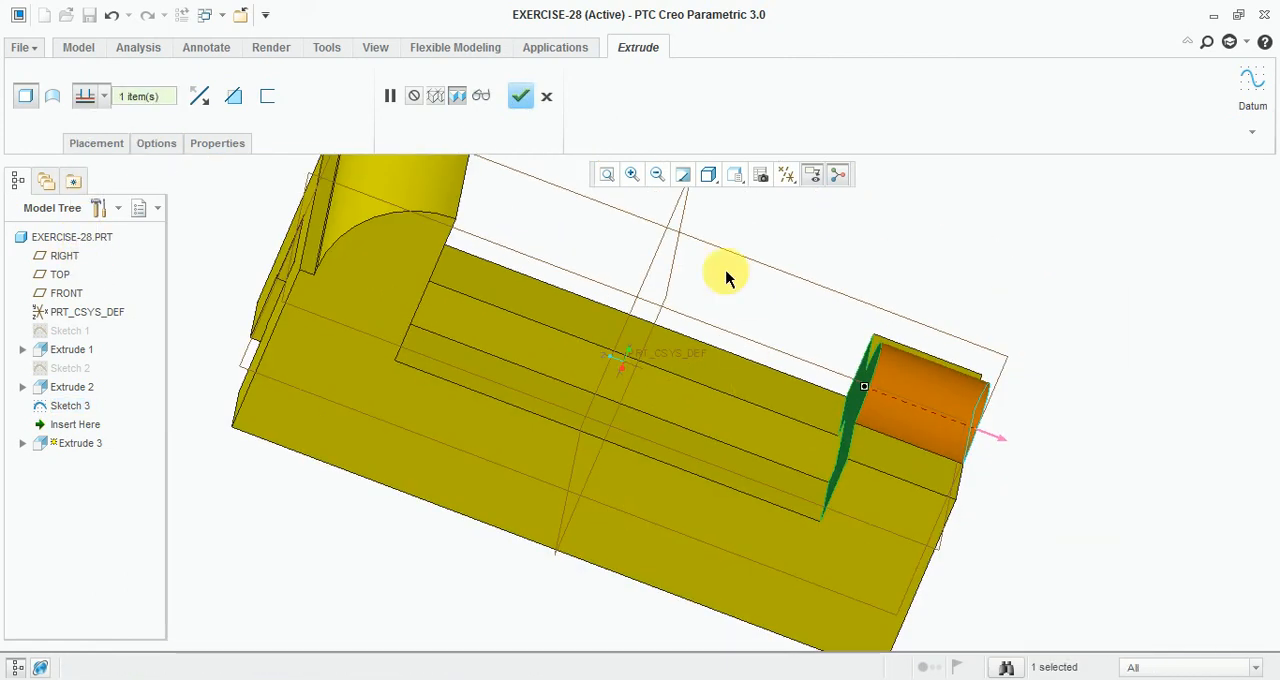
left_click(522, 97)
Step: Start a sketch on the semicircular boss's end face and draw a circle with a 13.50 diameter
key("ctrl+d")
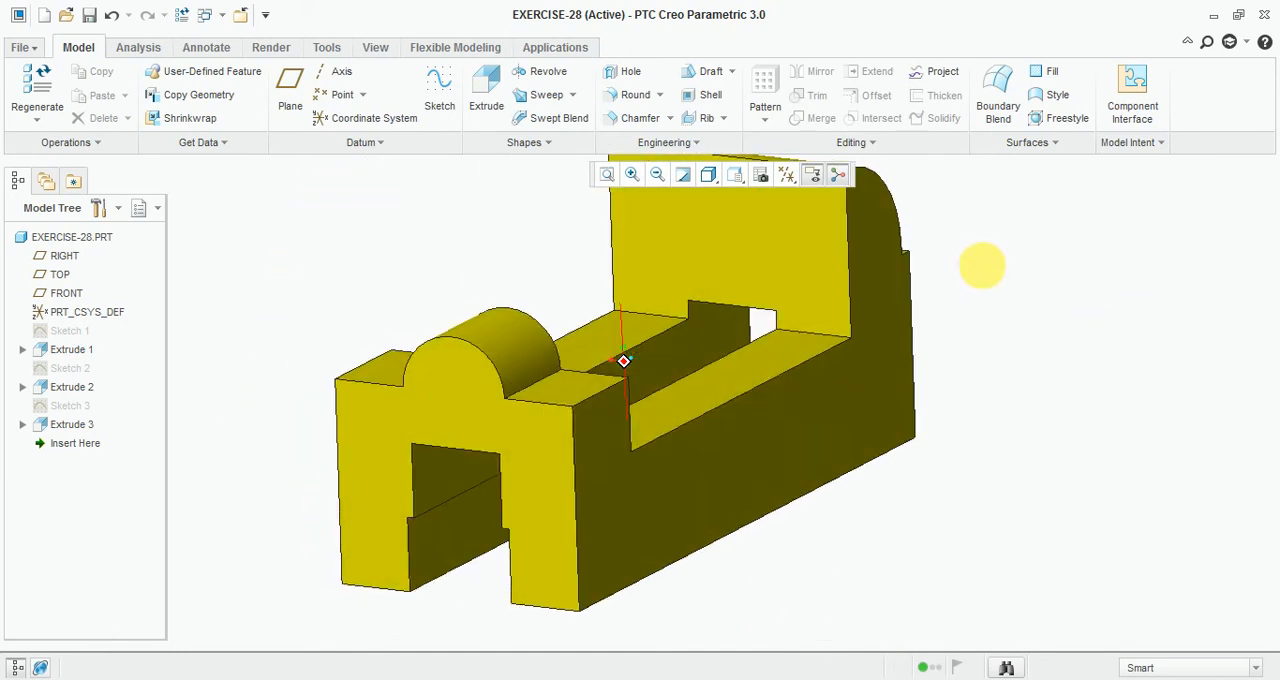
left_click(440, 100)
left_click(700, 470)
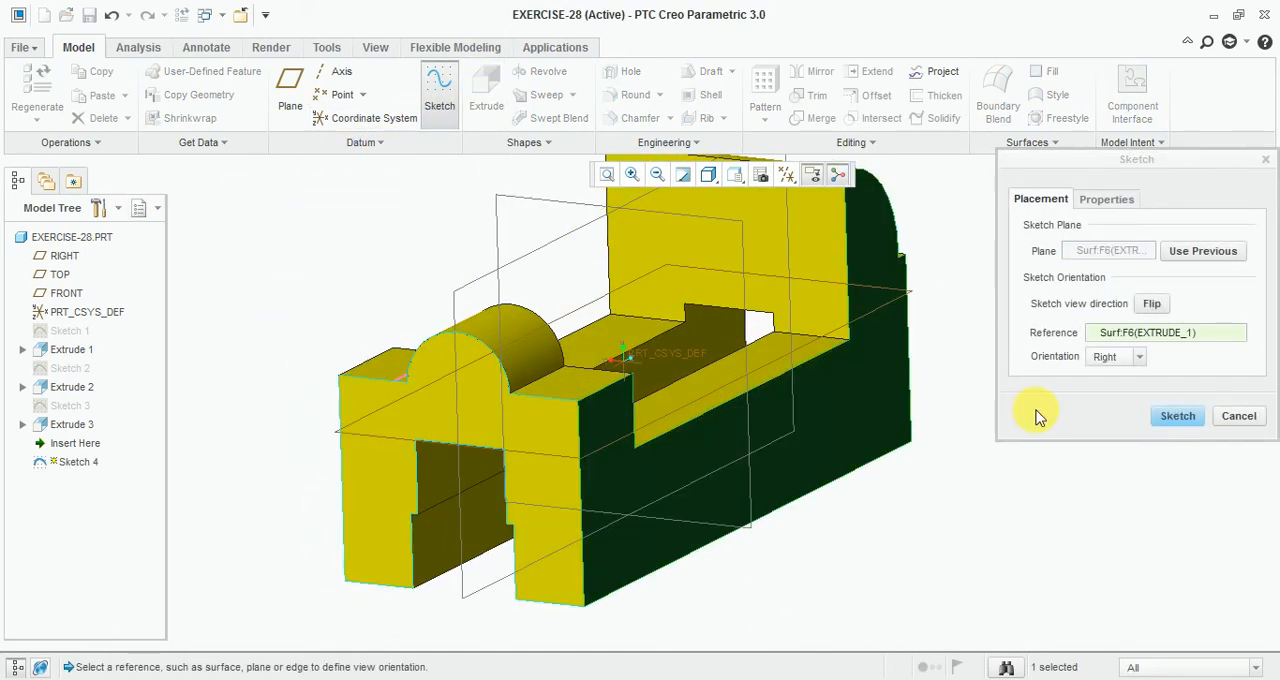
left_click(1188, 417)
left_click(798, 186)
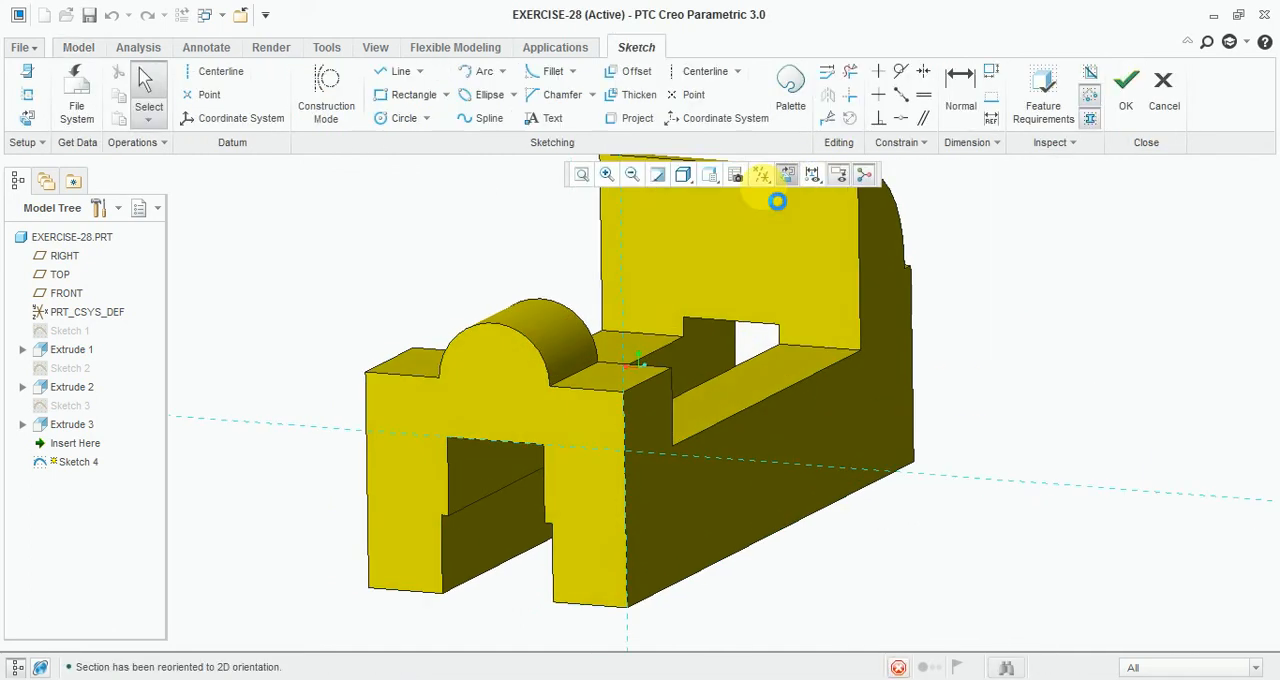
left_click(400, 120)
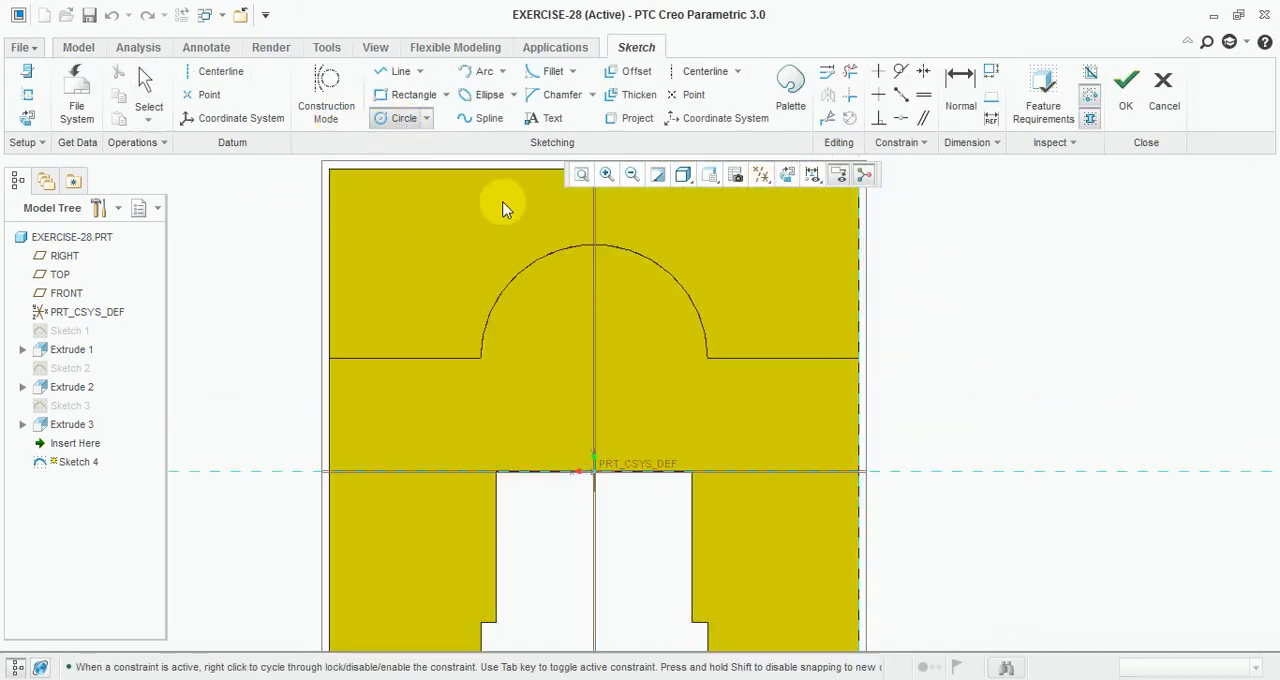
left_click(595, 339)
left_click(609, 379)
middle_click(654, 342)
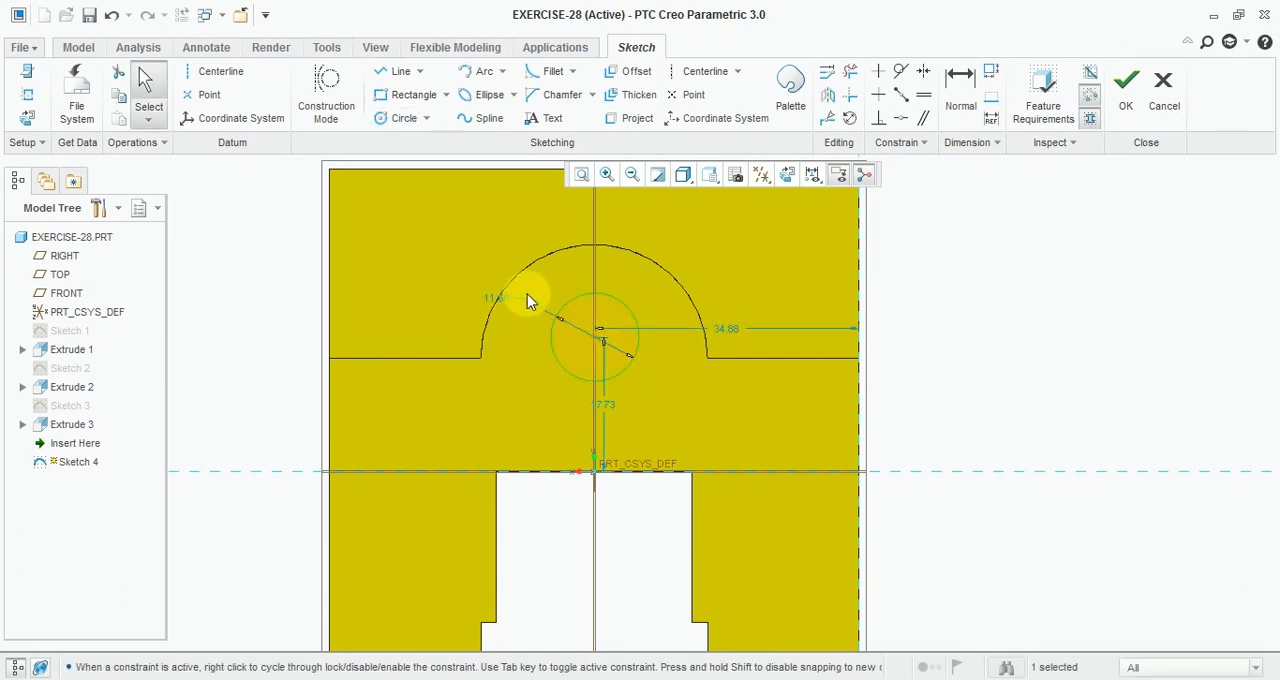
double_click(503, 308)
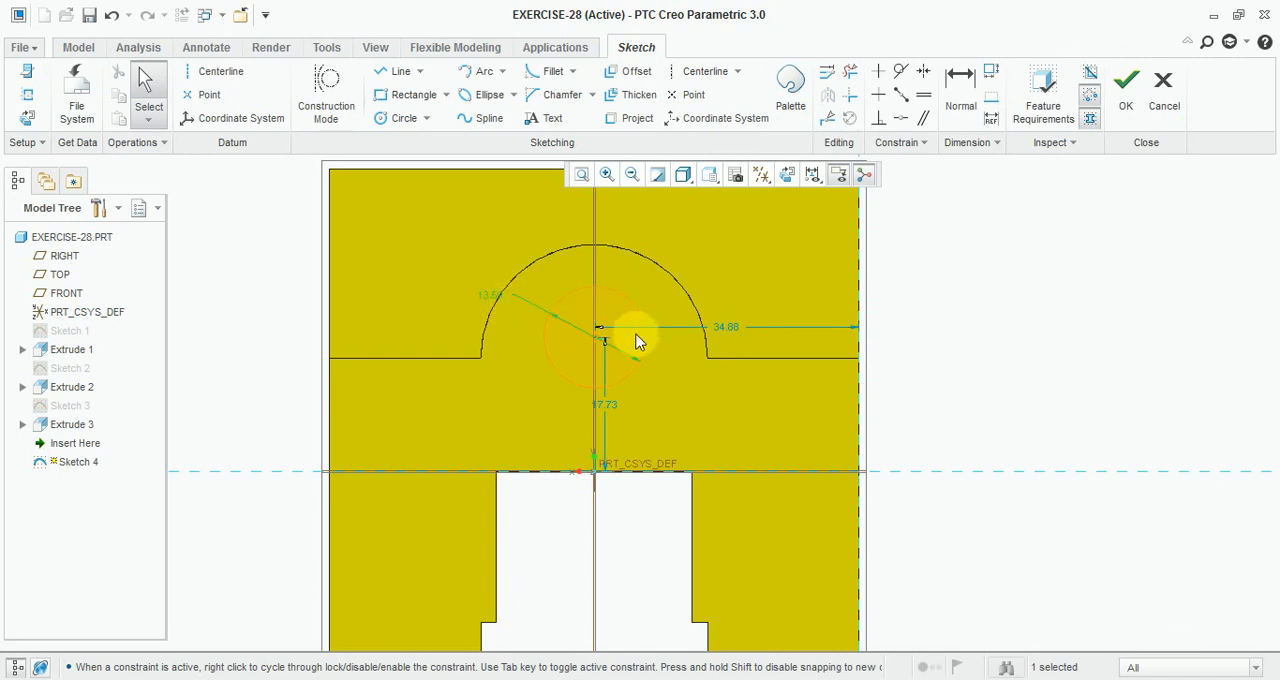
key("Return")
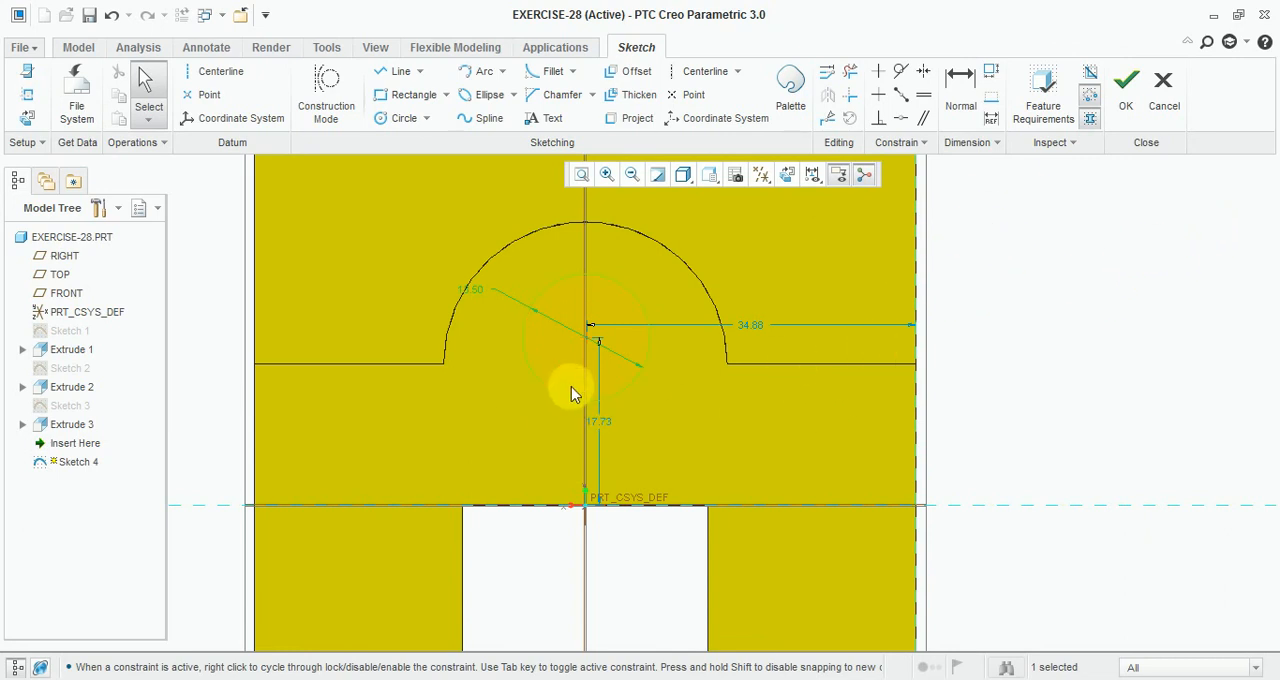
Step: Align the circle's centre with the vertical reference line
scroll(571, 392, "up", 3)
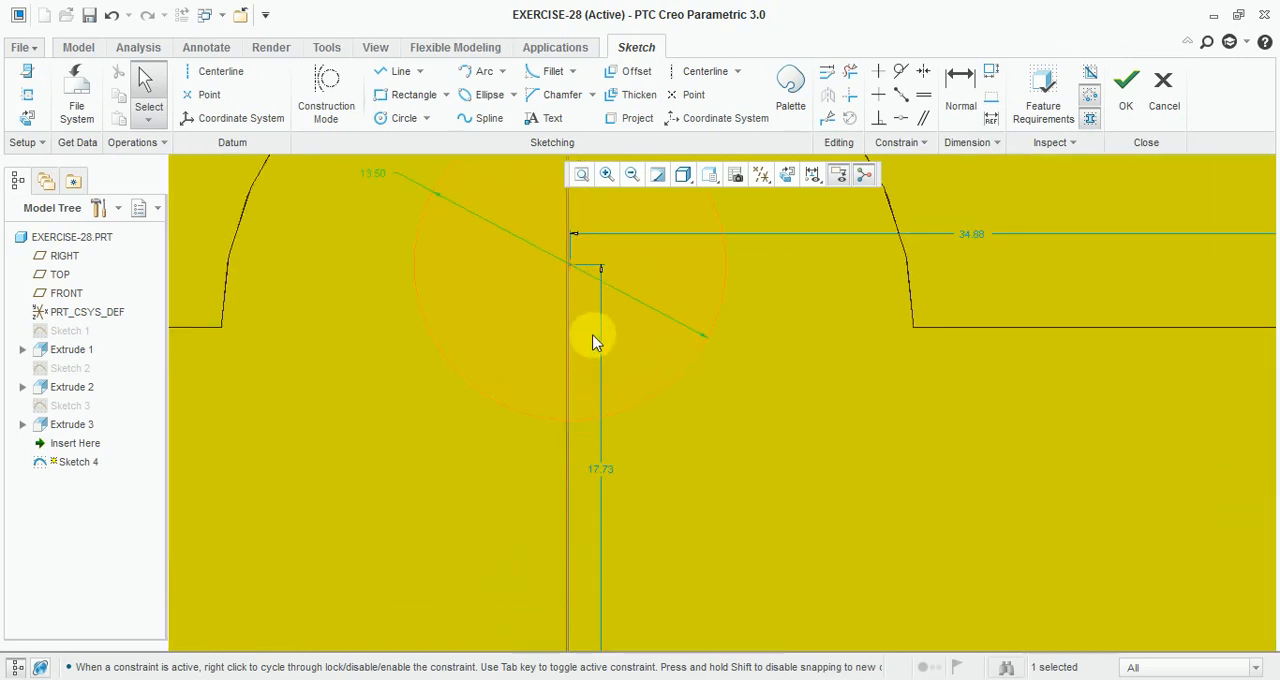
left_click(900, 118)
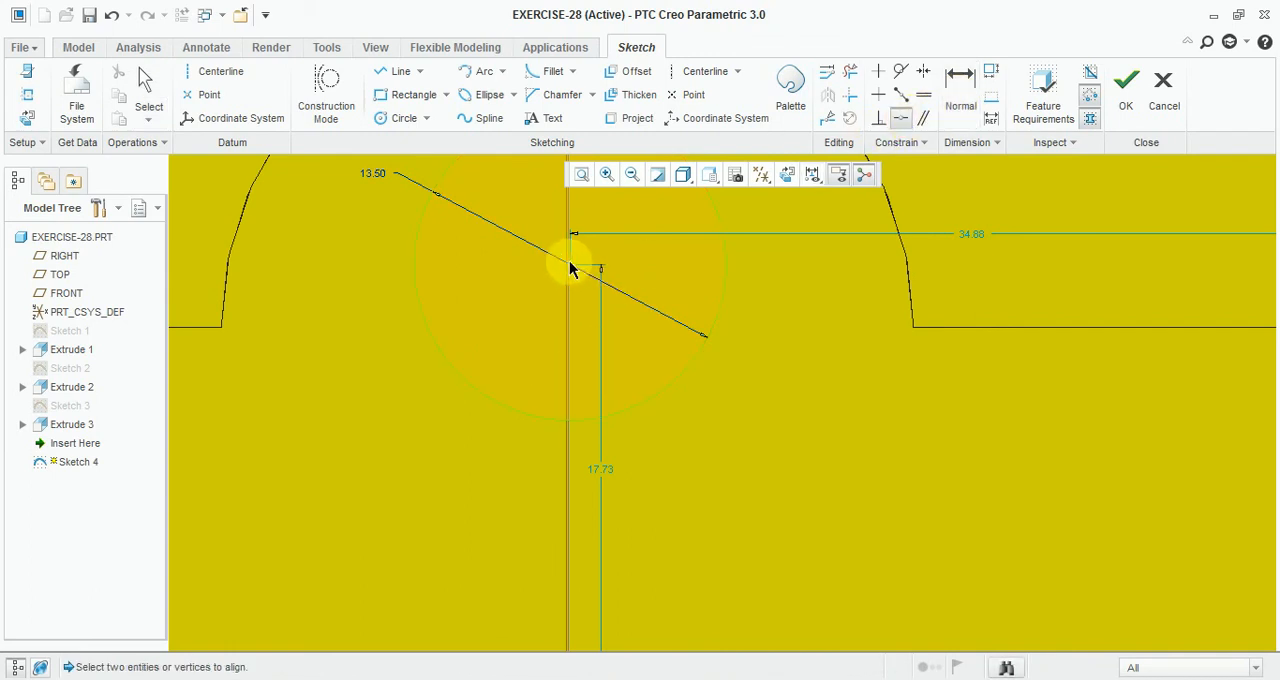
left_click(571, 268)
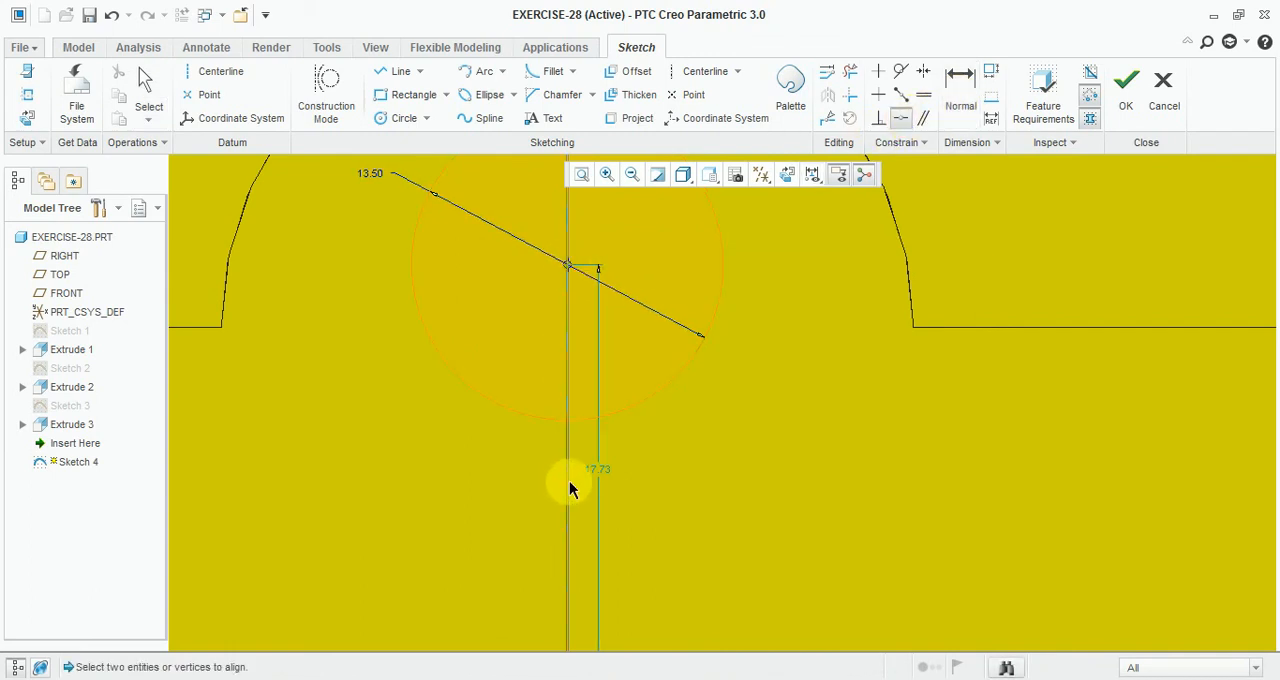
Step: Dimension the circle centre's vertical distance from a lower reference edge of the body
scroll(623, 331, "down", 3)
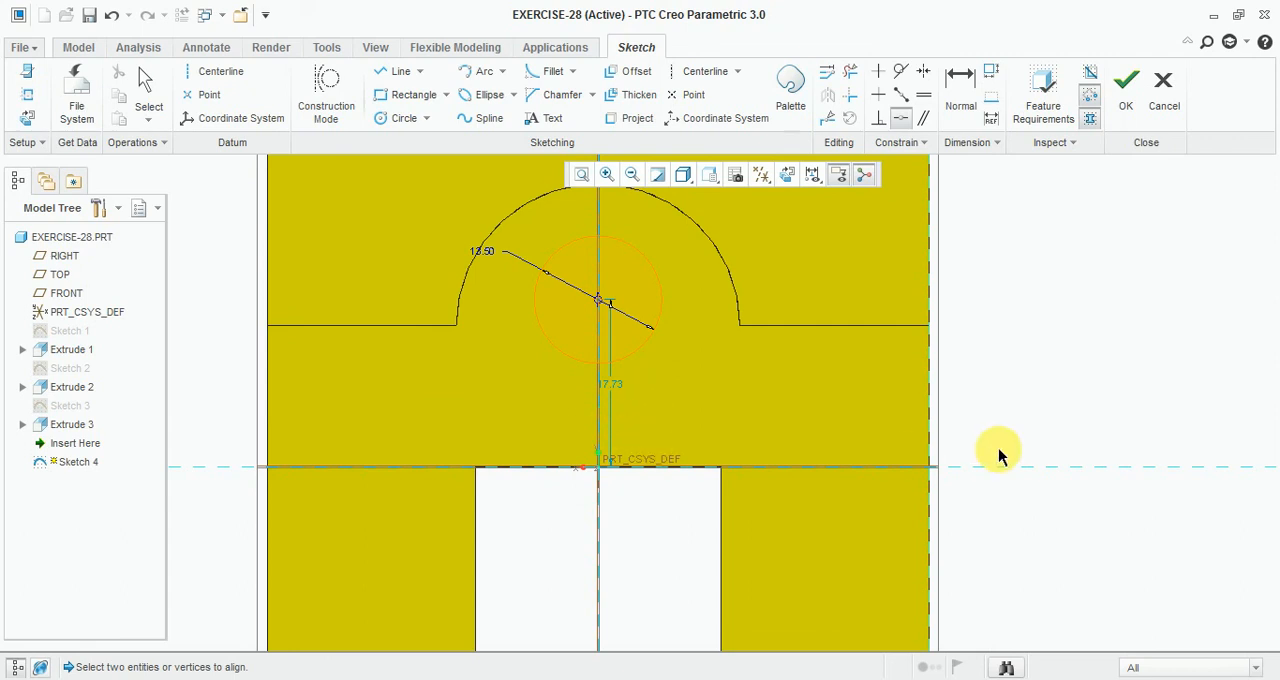
mouse_move(1000, 457)
middle_mouse_down()
mouse_move(949, 460)
mouse_move(809, 363)
mouse_move(773, 414)
middle_mouse_up()
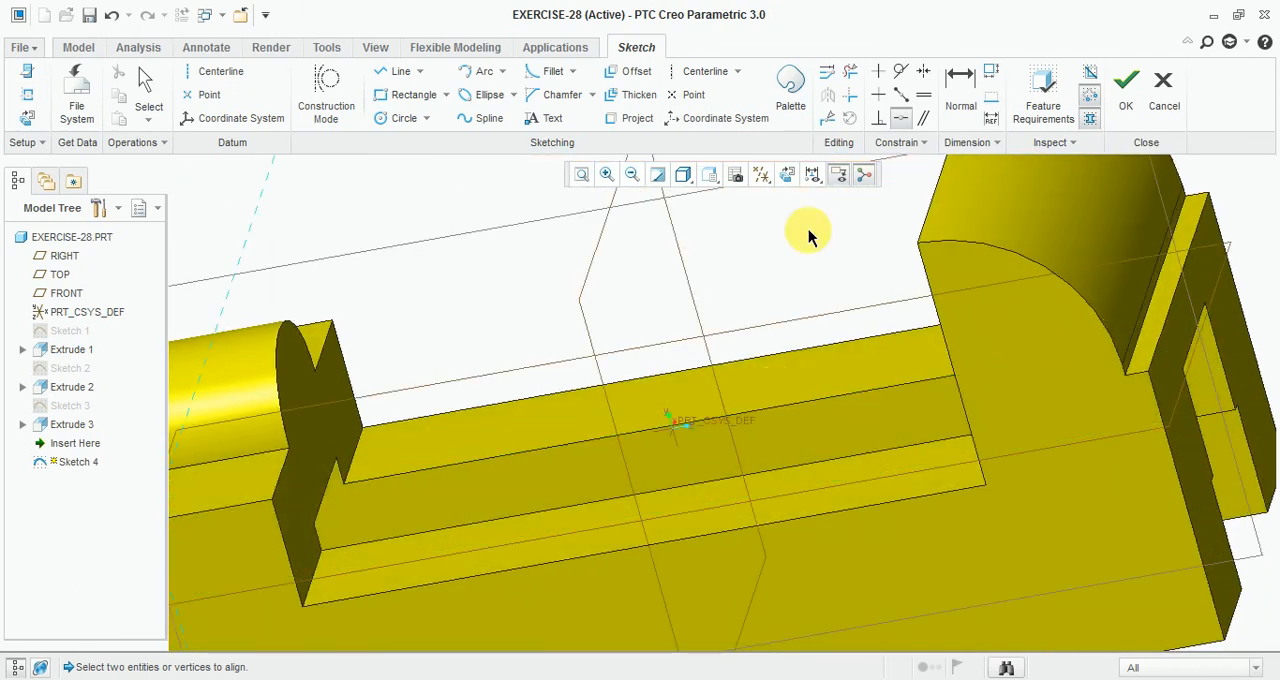
left_click(961, 76)
scroll(591, 323, "down", 2)
scroll(430, 438, "up", 2)
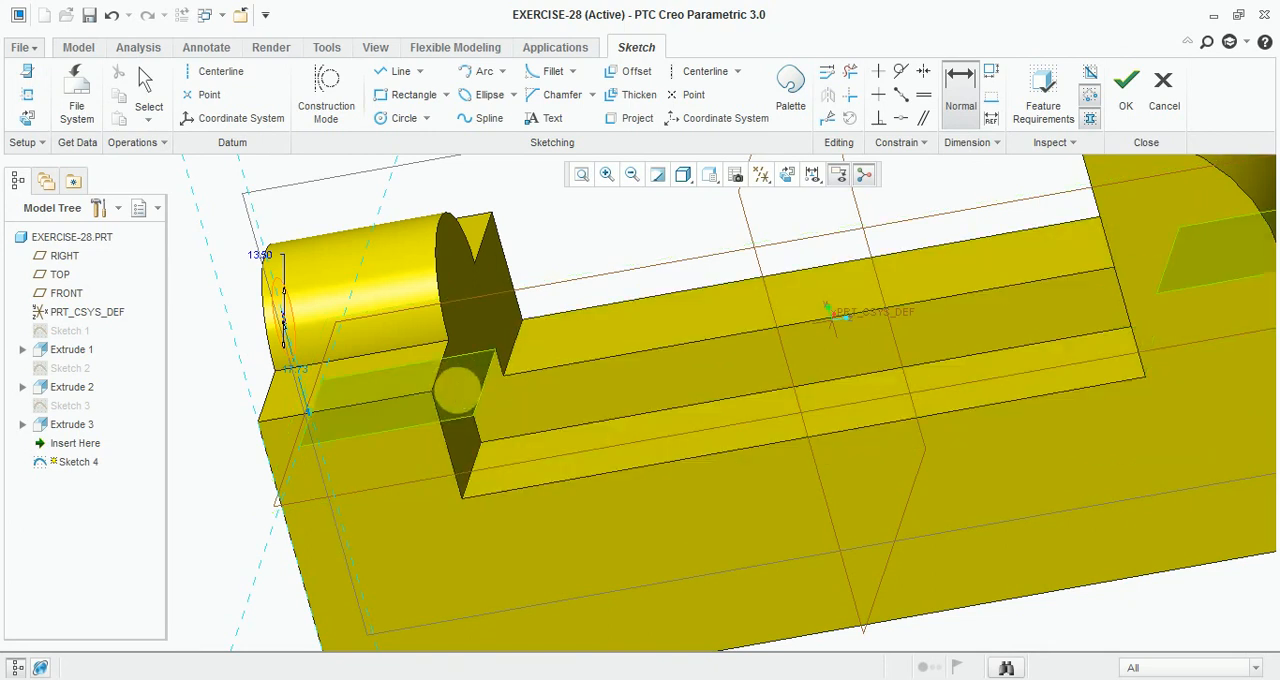
middle_click_drag(458, 390, 514, 423)
scroll(514, 421, "down", 3)
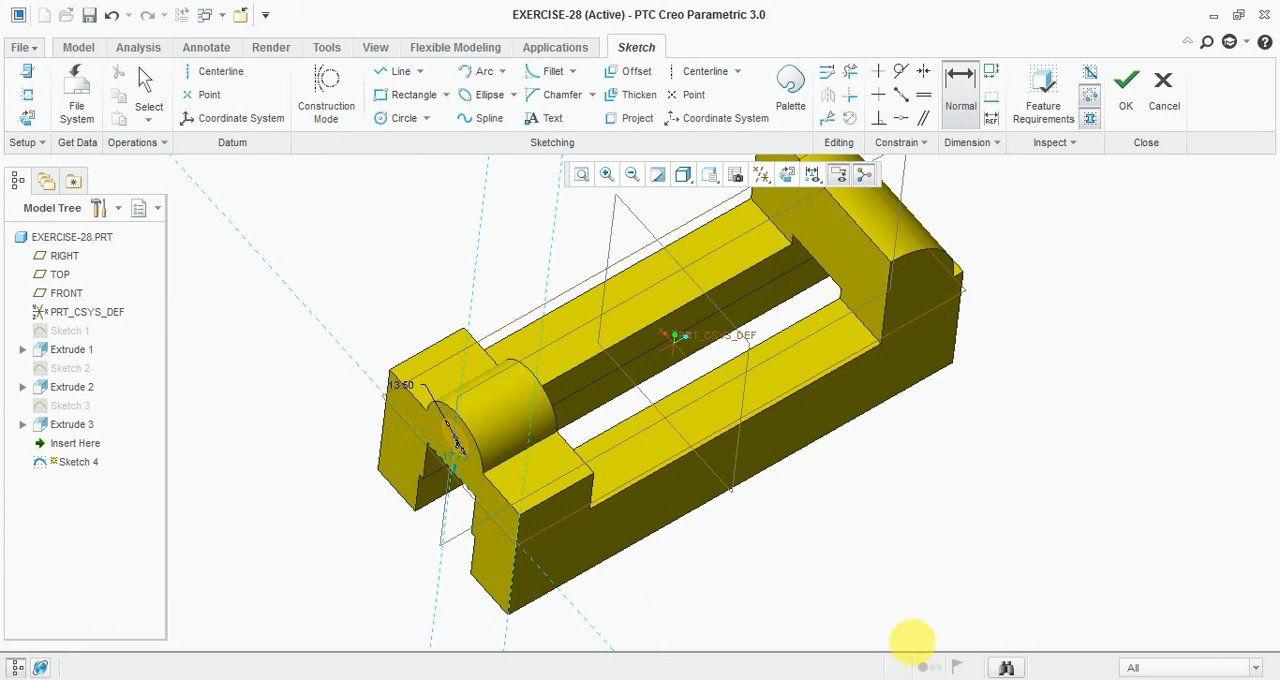
middle_click_drag(912, 640, 791, 514)
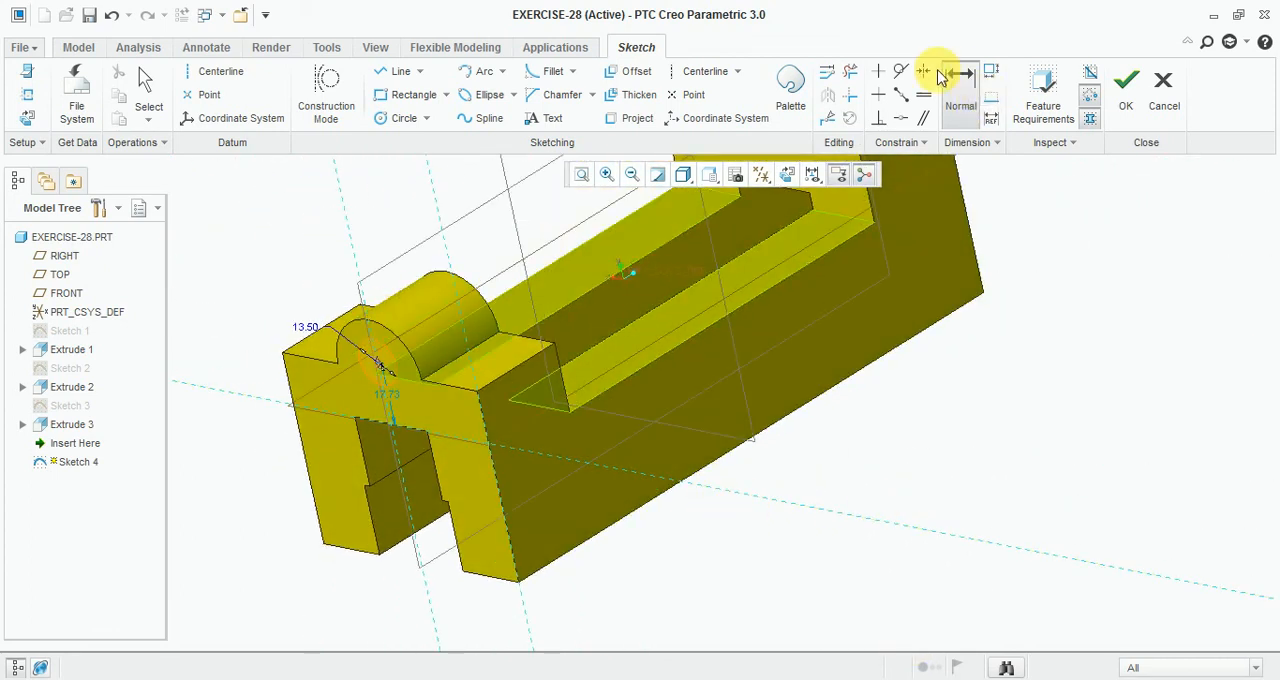
left_click(940, 78)
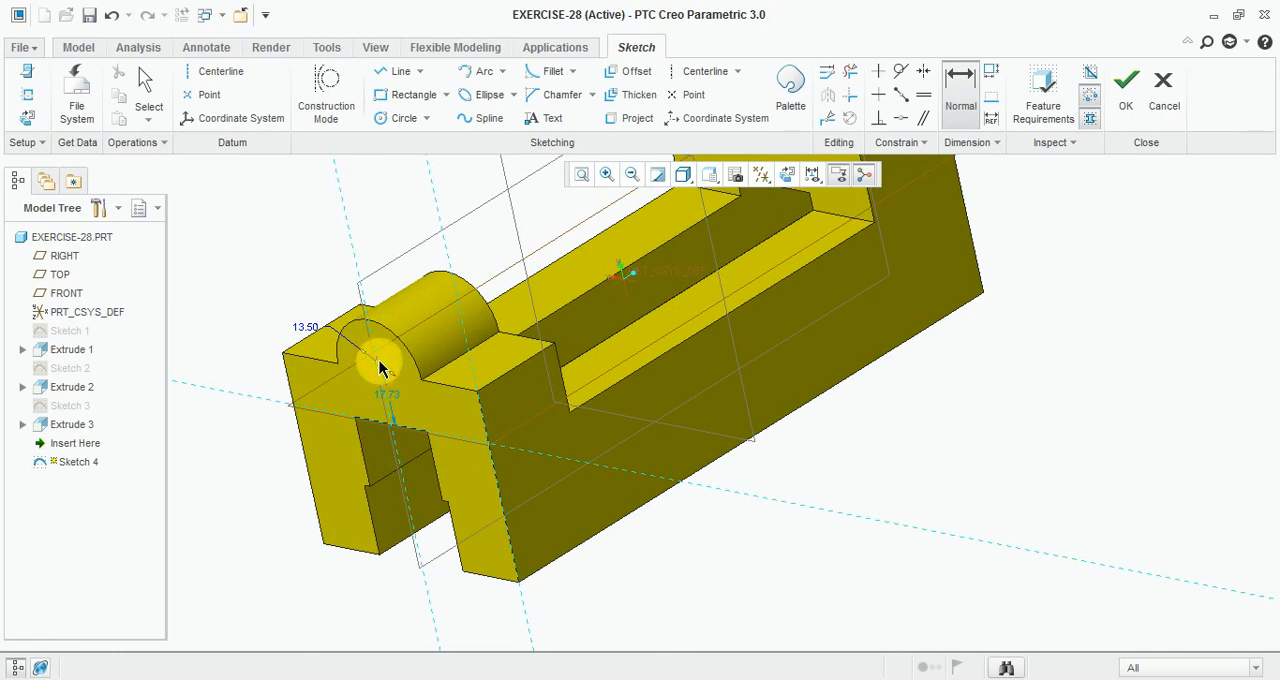
left_click(380, 367)
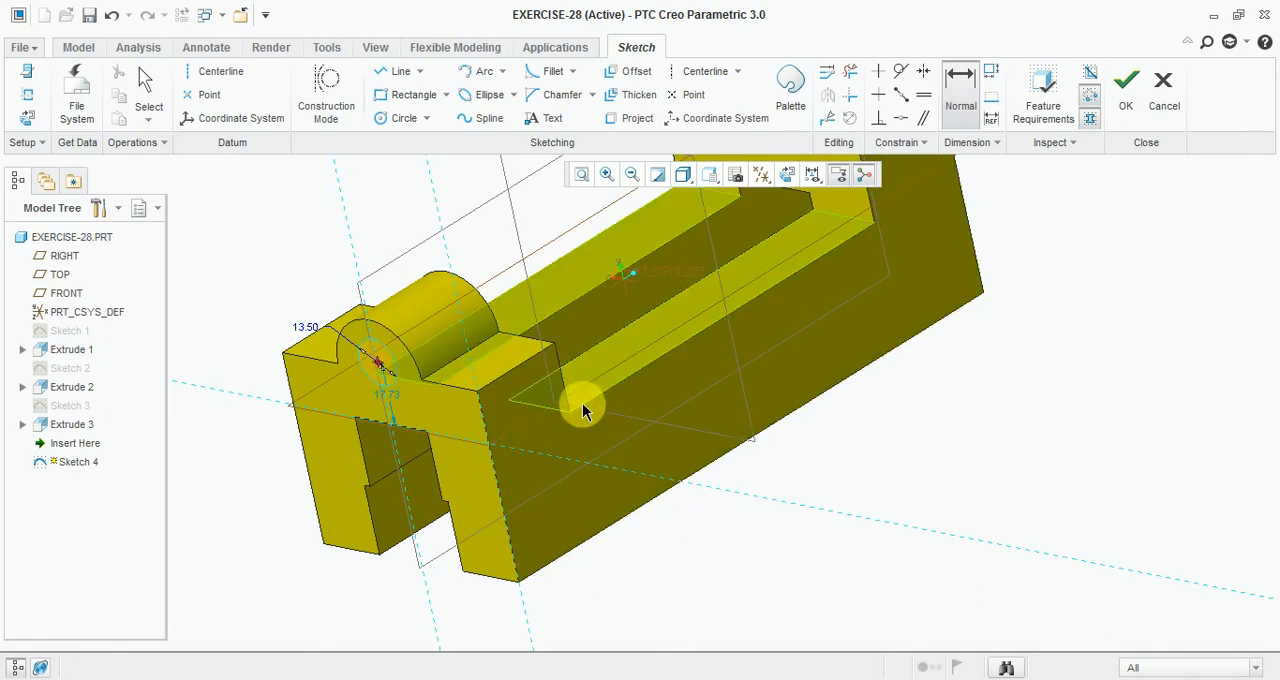
left_click(583, 410)
middle_click(768, 431)
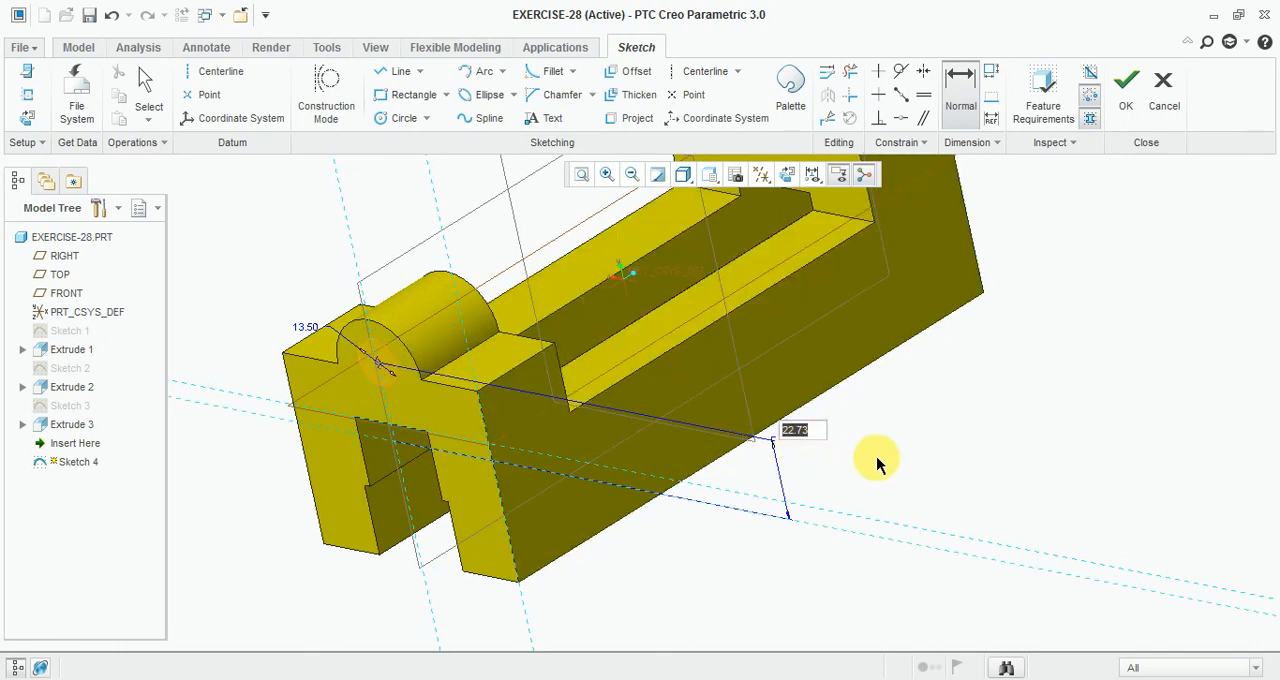
Step: Set the circle centre's vertical distance to 25
middle_click_drag(877, 458, 930, 438)
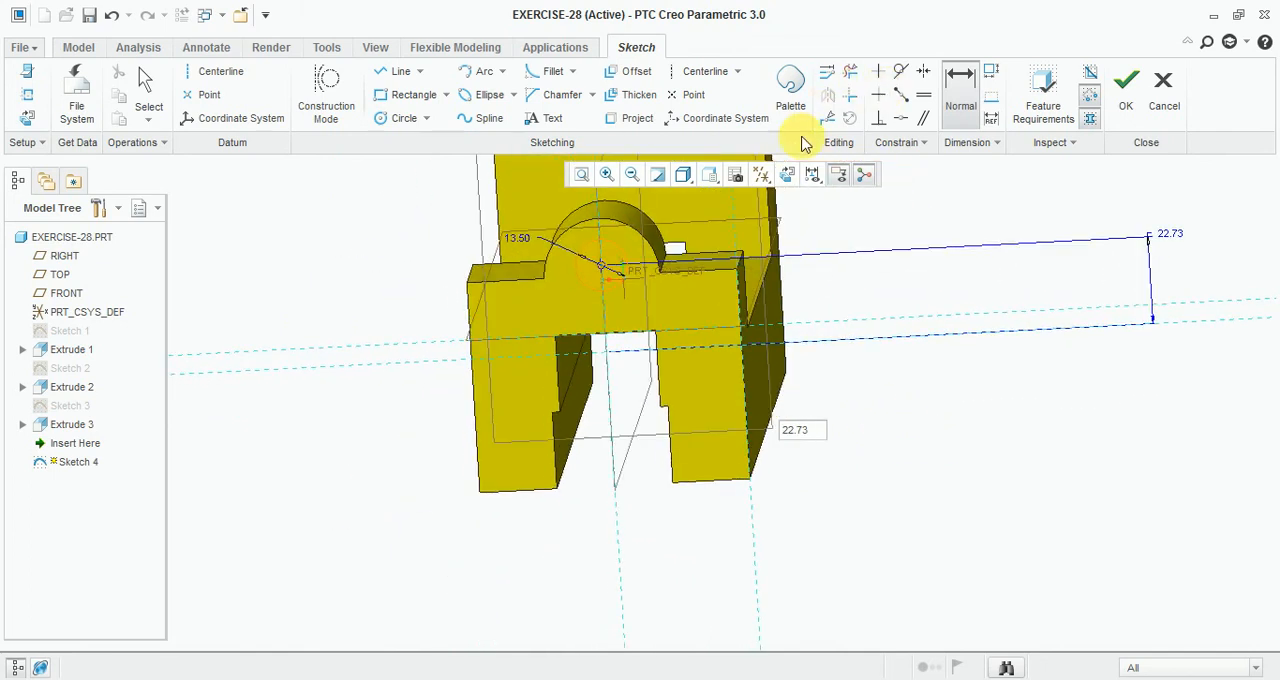
left_click(786, 175)
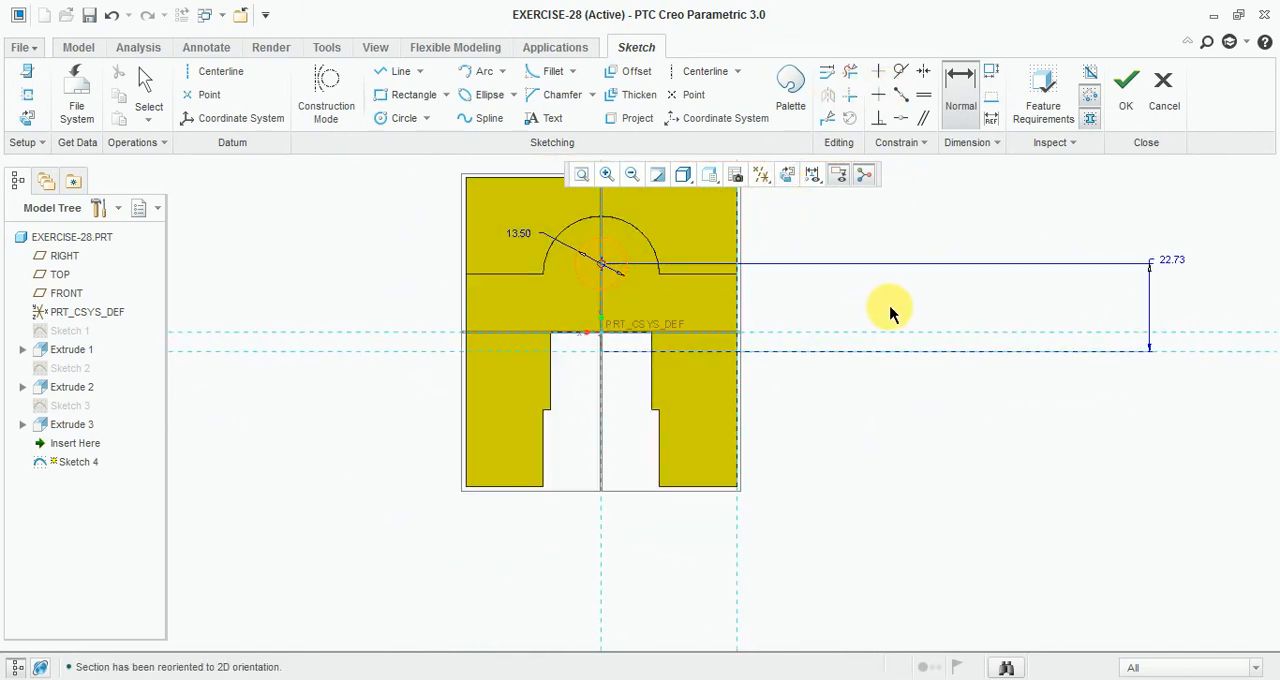
double_click(1185, 249)
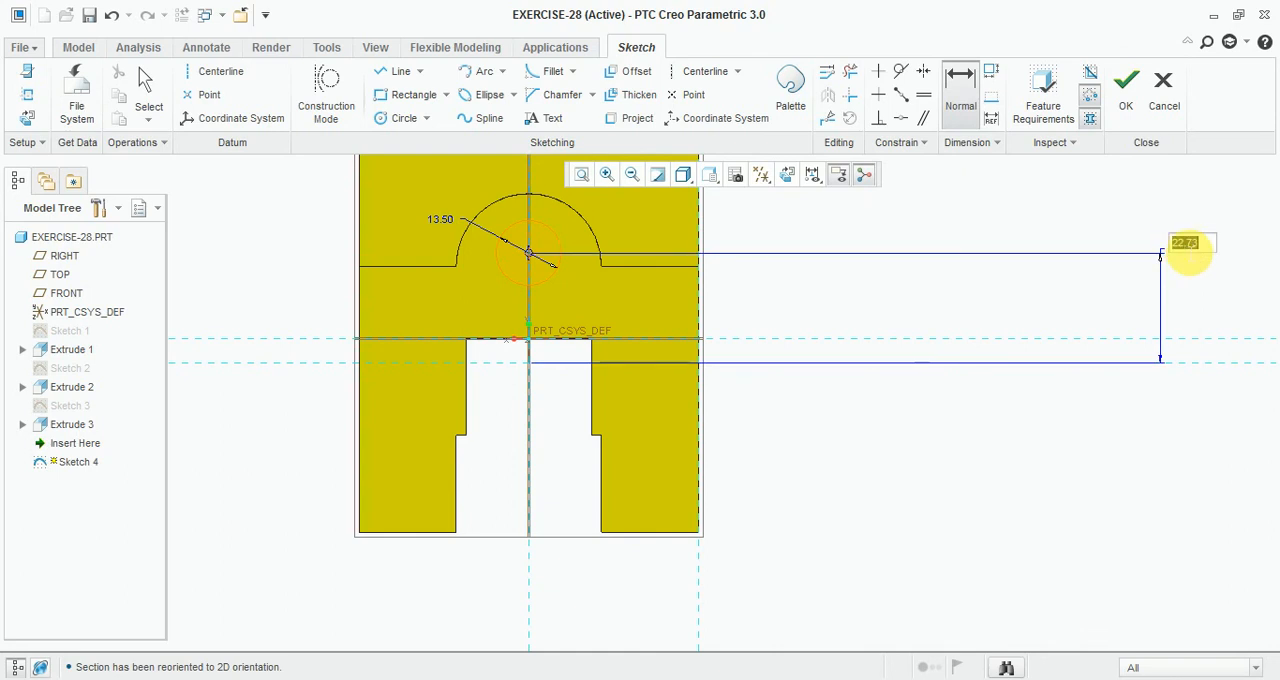
type("25")
key("Return")
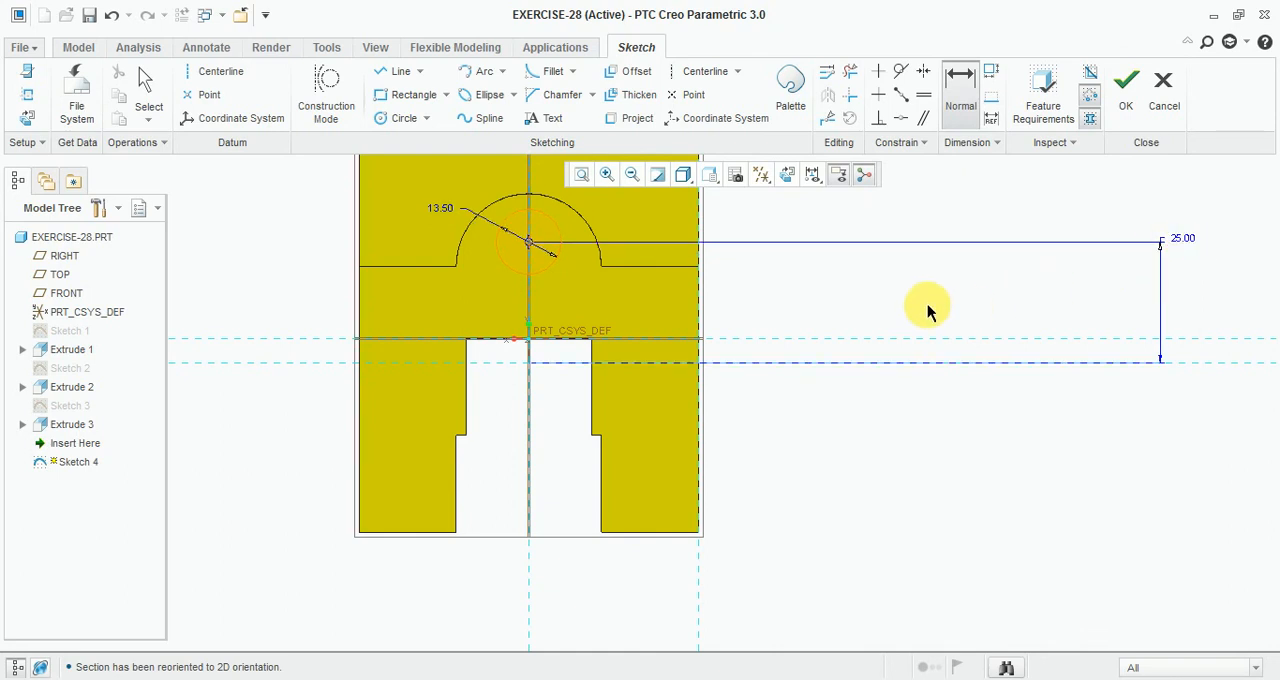
Step: Inspect the circle's position against the body in hidden-line display, then return to shading with edges
mouse_move(948, 291)
middle_mouse_down()
mouse_move(814, 331)
mouse_move(845, 333)
mouse_move(940, 289)
mouse_move(905, 305)
middle_mouse_up()
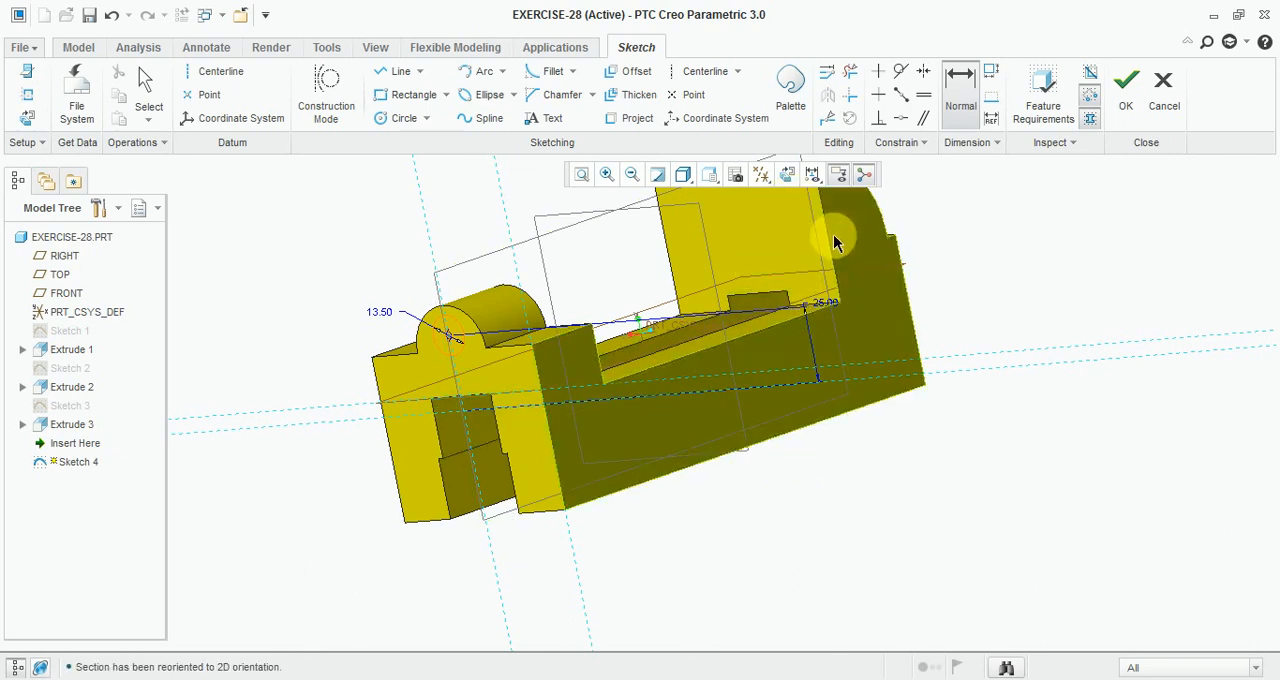
left_click(788, 176)
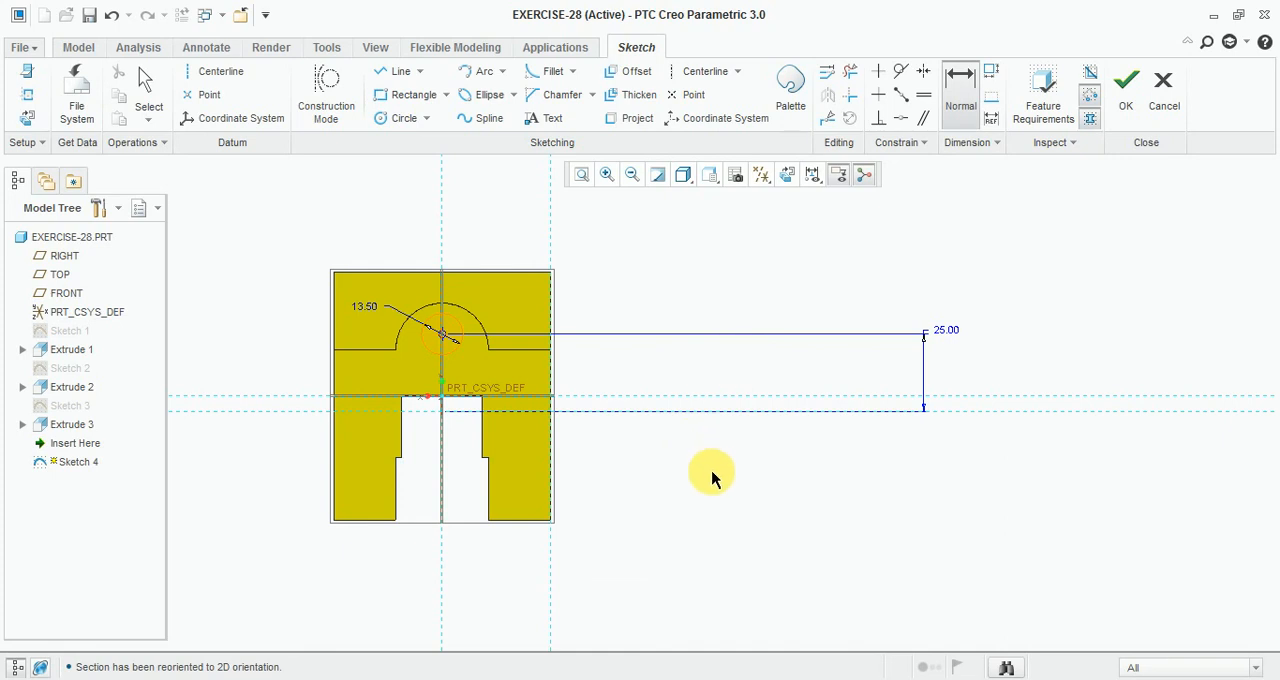
left_click(690, 180)
left_click(725, 281)
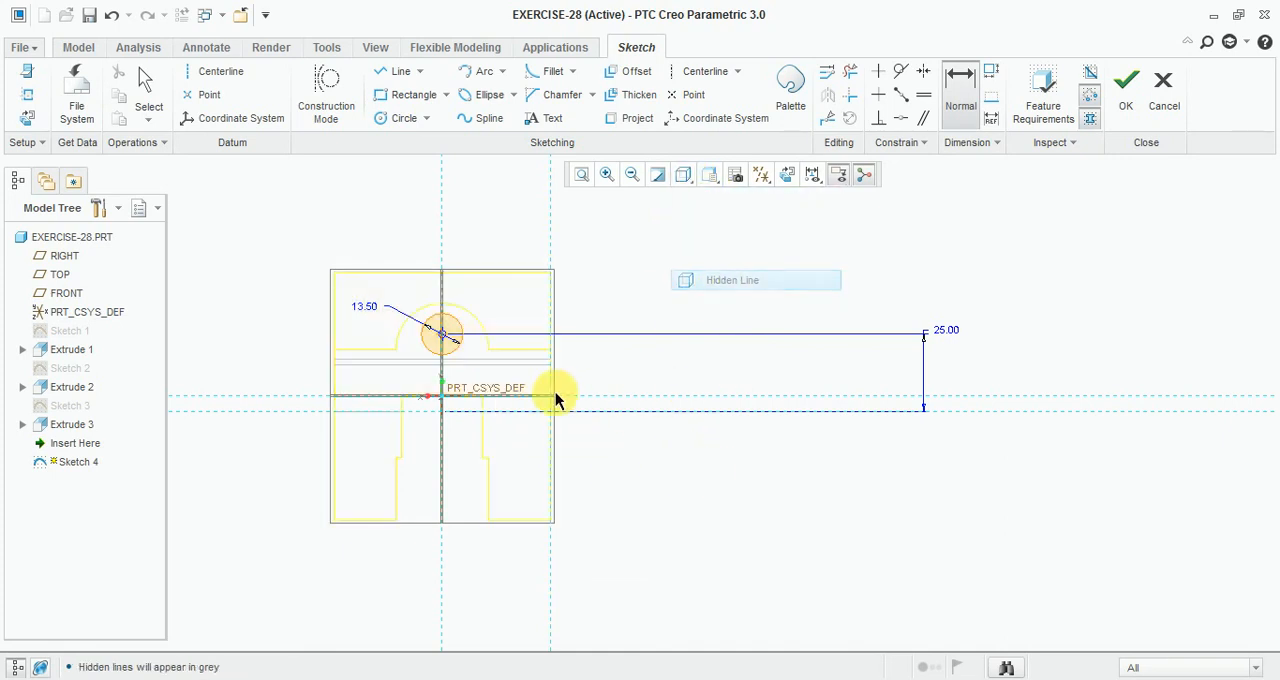
scroll(556, 400, "up", 3)
scroll(543, 408, "down", 3)
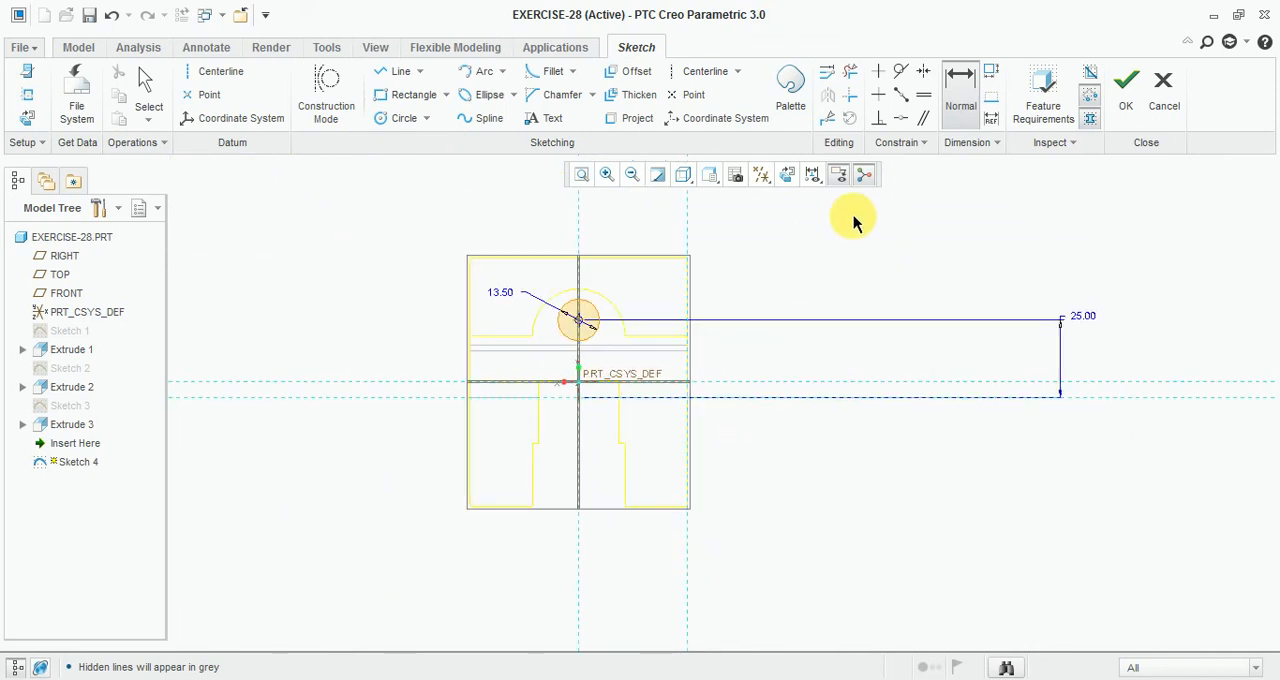
left_click(705, 180)
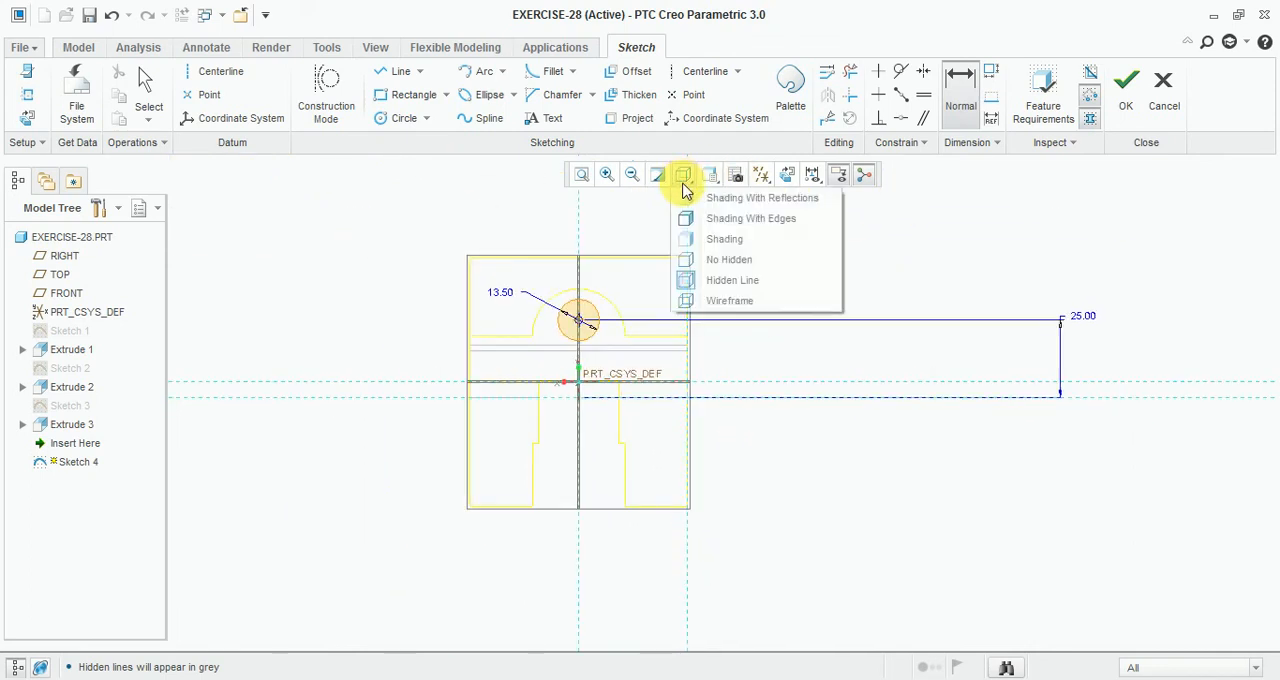
left_click(740, 220)
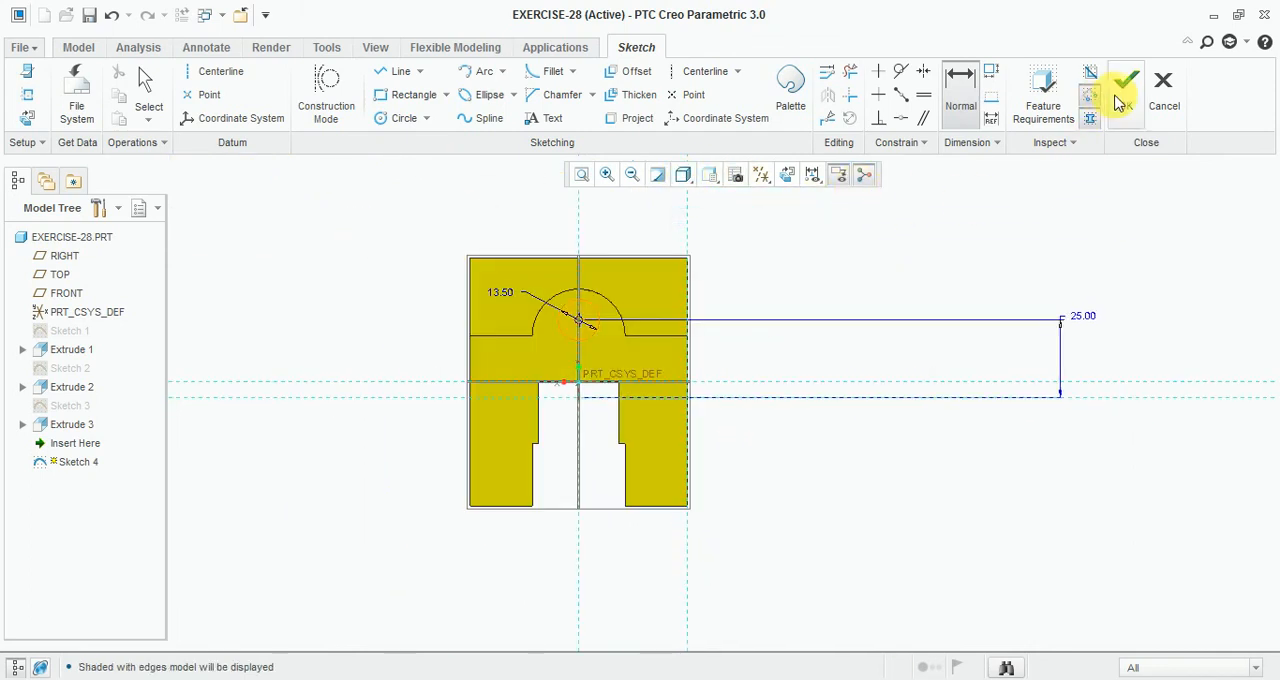
Step: Finish the sketch and extrude-cut the circle as a hole through the boss up to the selected face
left_click(1124, 88)
mouse_move(946, 286)
middle_mouse_down()
mouse_move(863, 291)
mouse_move(825, 318)
middle_mouse_up()
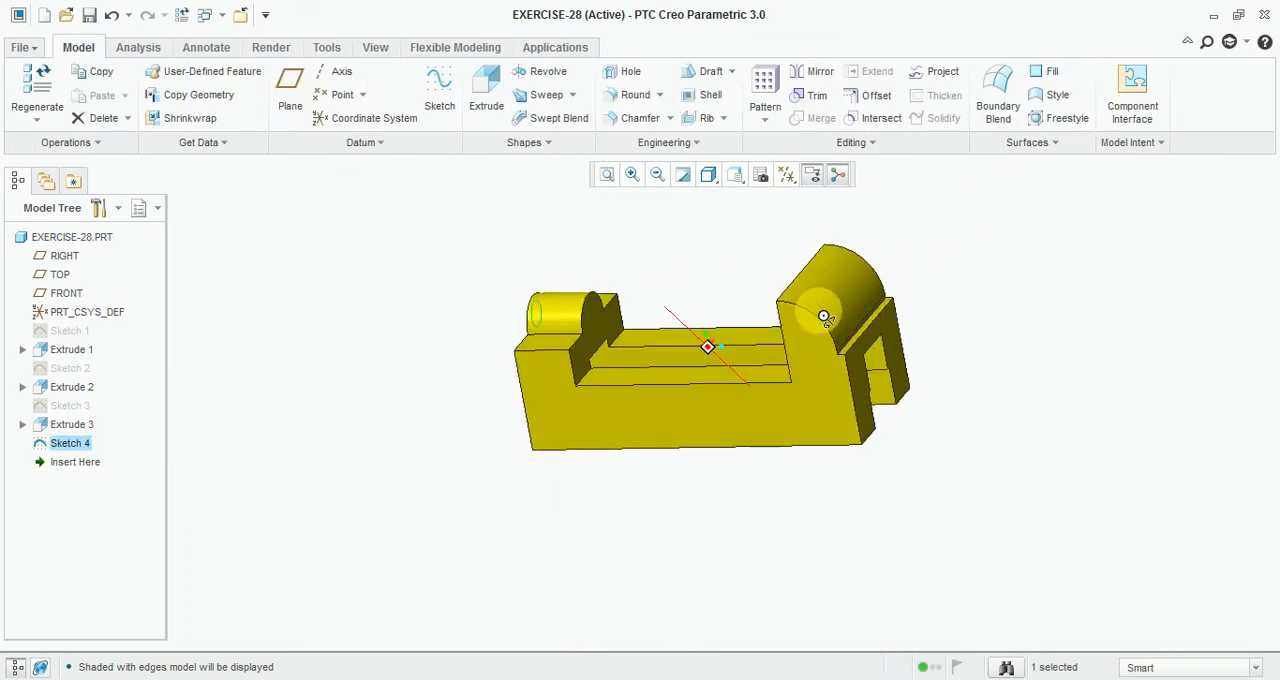
left_click(486, 95)
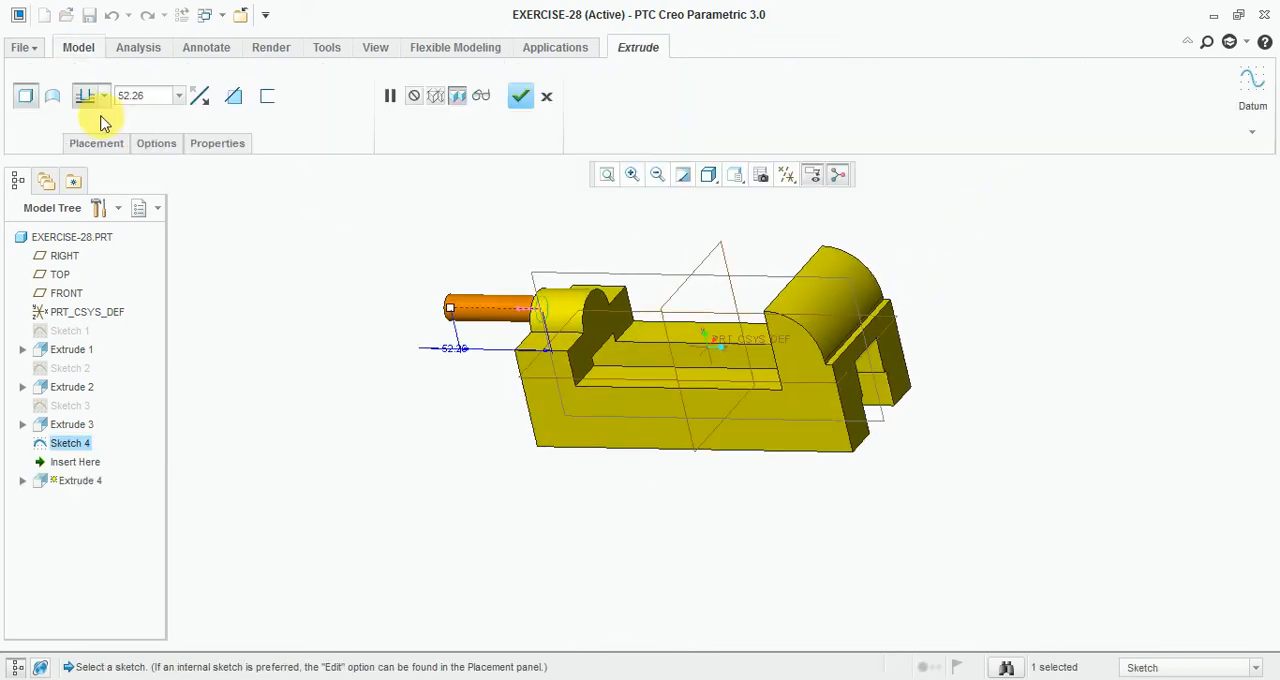
left_click(104, 96)
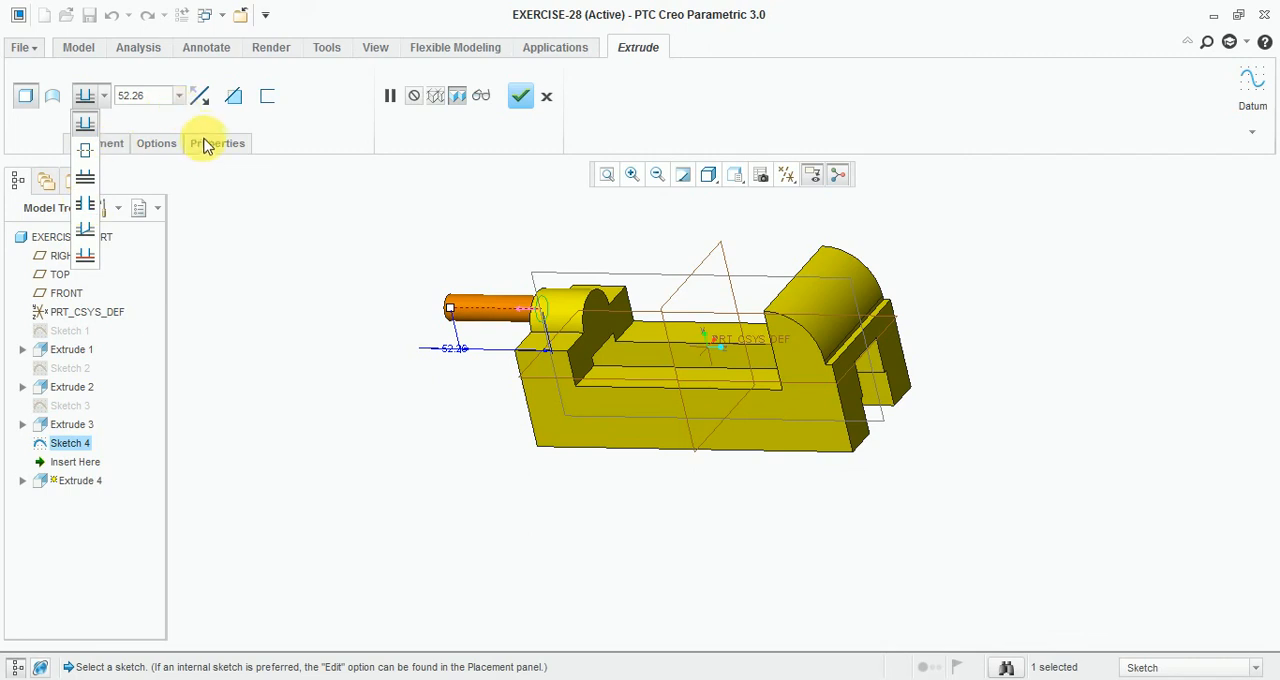
left_click(201, 98)
left_click(233, 97)
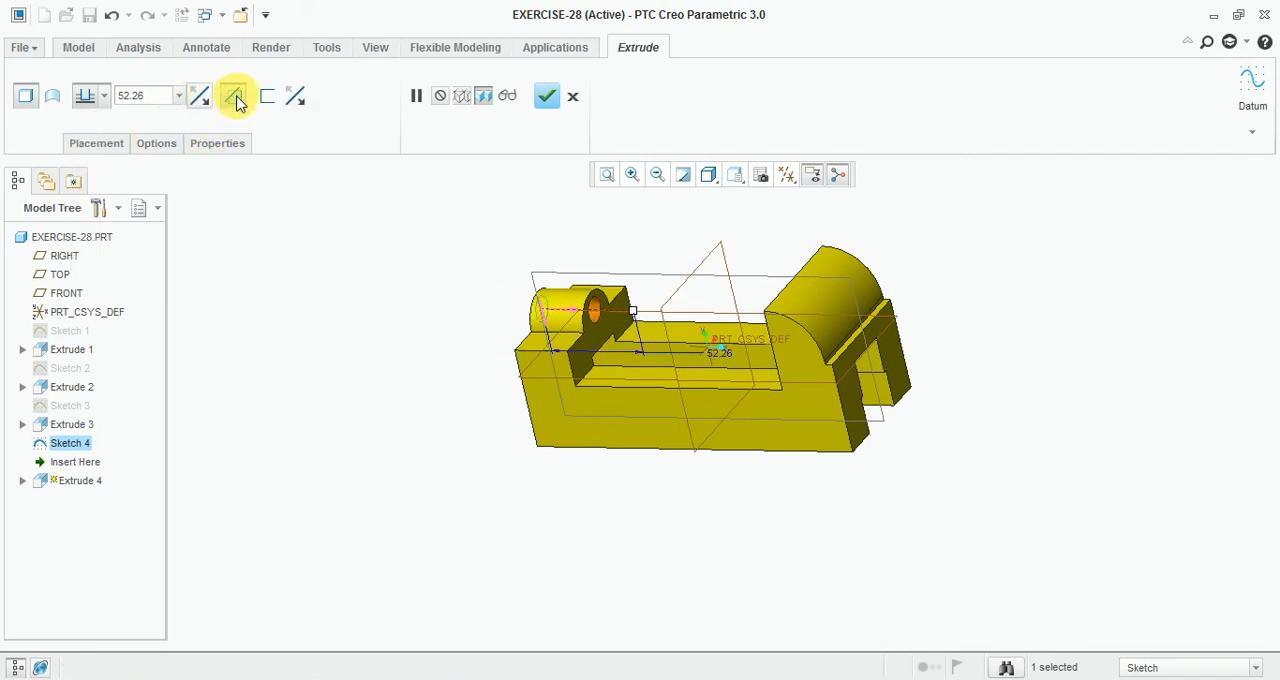
left_click(103, 98)
left_click(91, 263)
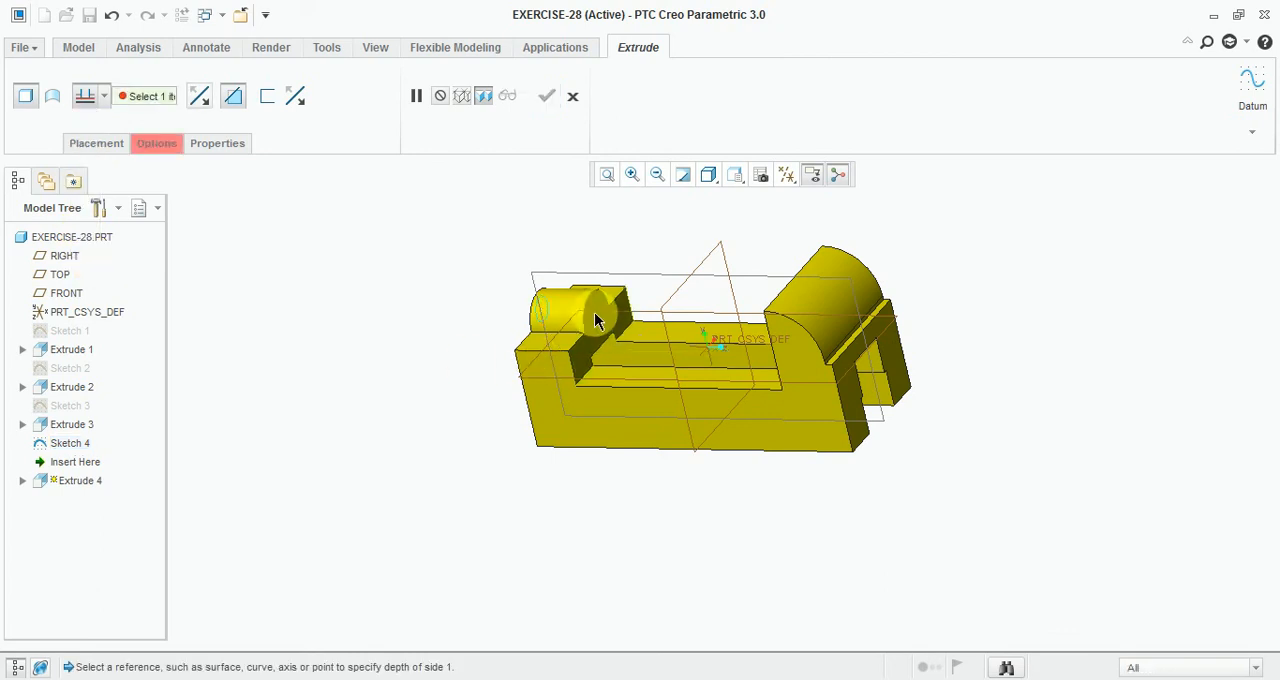
left_click(594, 318)
left_click(546, 96)
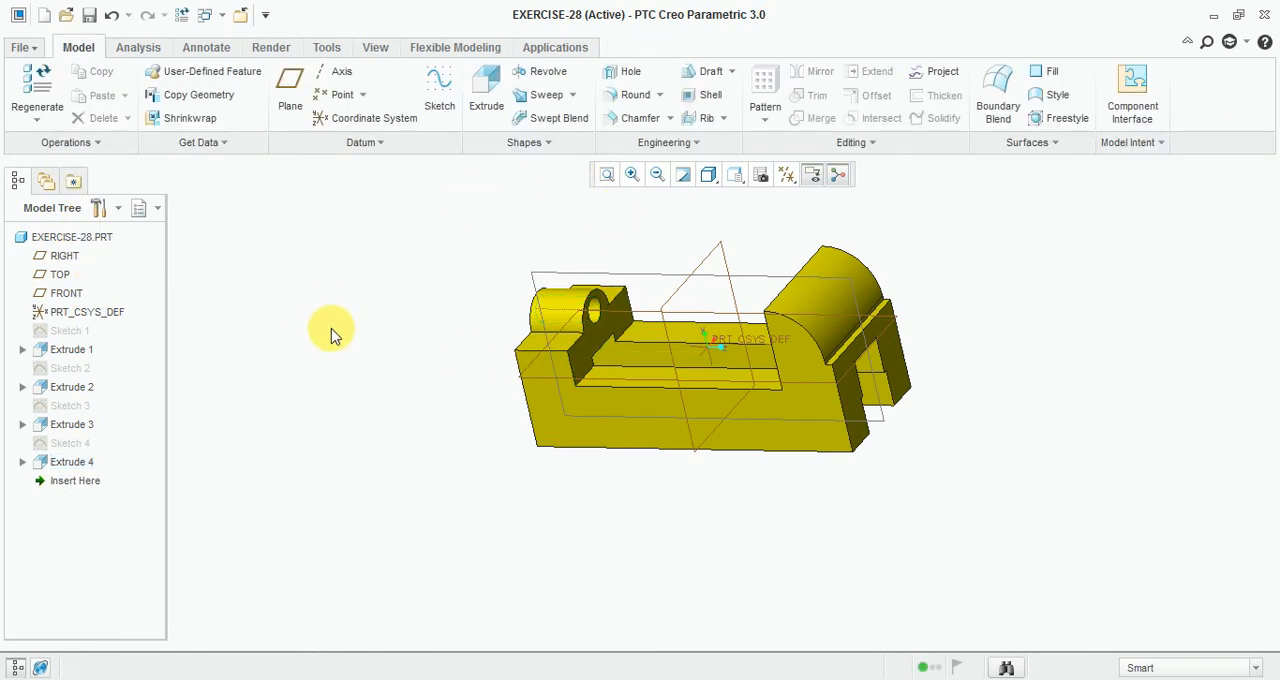
Step: Hide all datum displays and annotations in the standard orientation view
middle_click_drag(334, 331, 792, 291)
key("ctrl+d")
scroll(1034, 288, "down", 2)
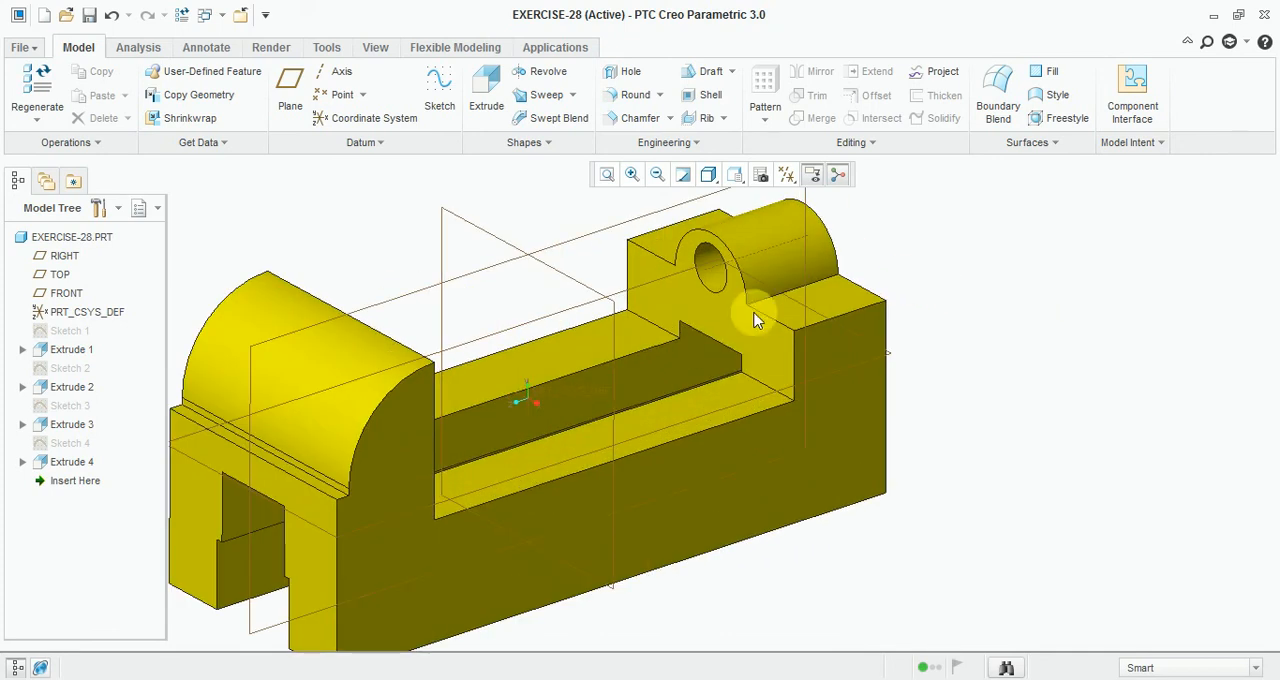
scroll(511, 415, "up", 1)
left_click(770, 182)
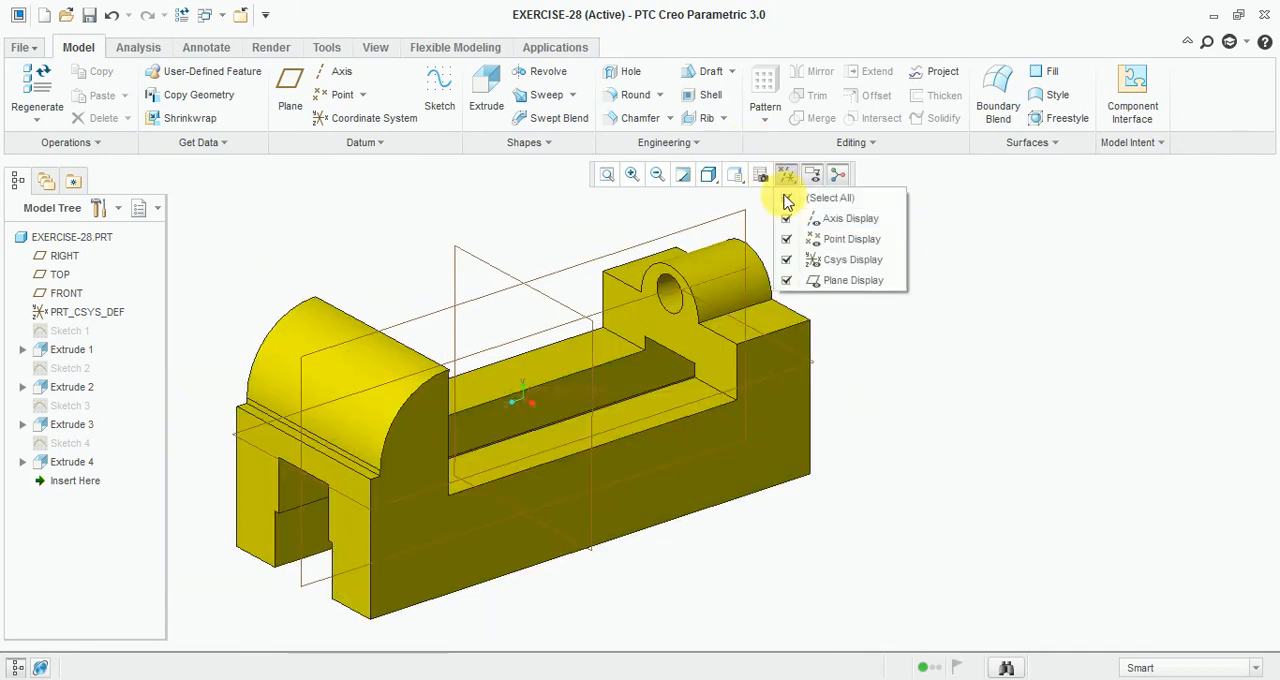
left_click(786, 198)
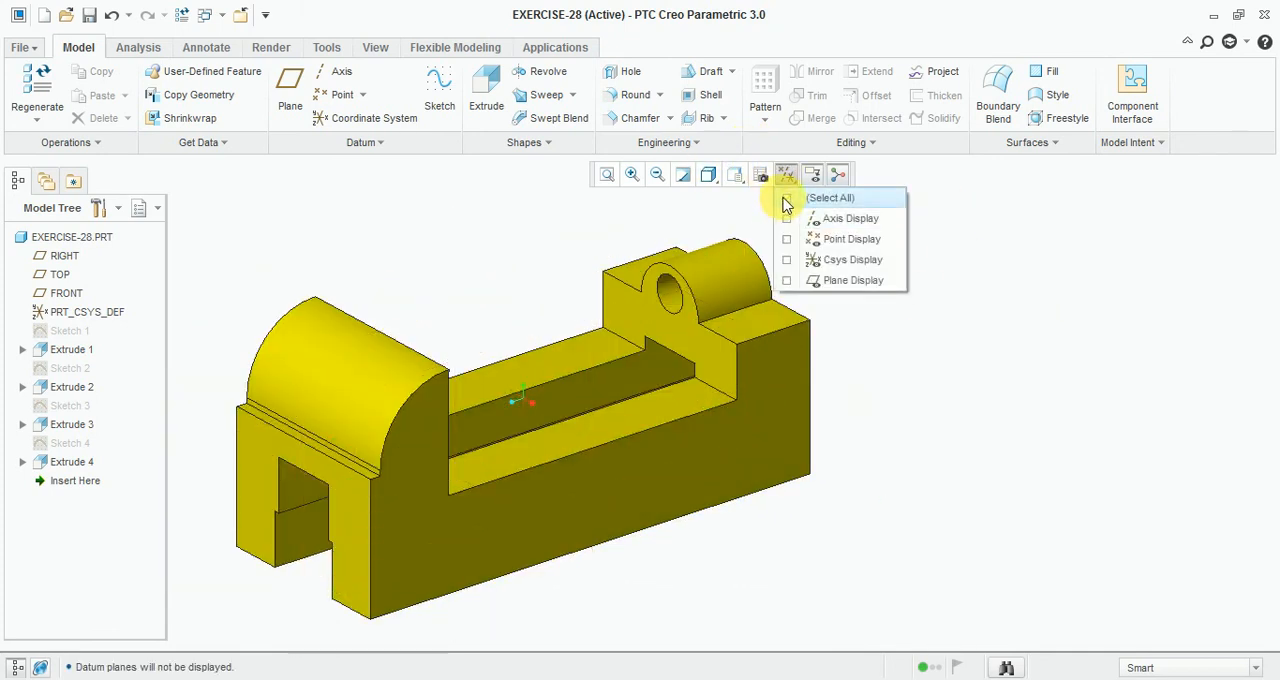
left_click(839, 175)
left_click(812, 175)
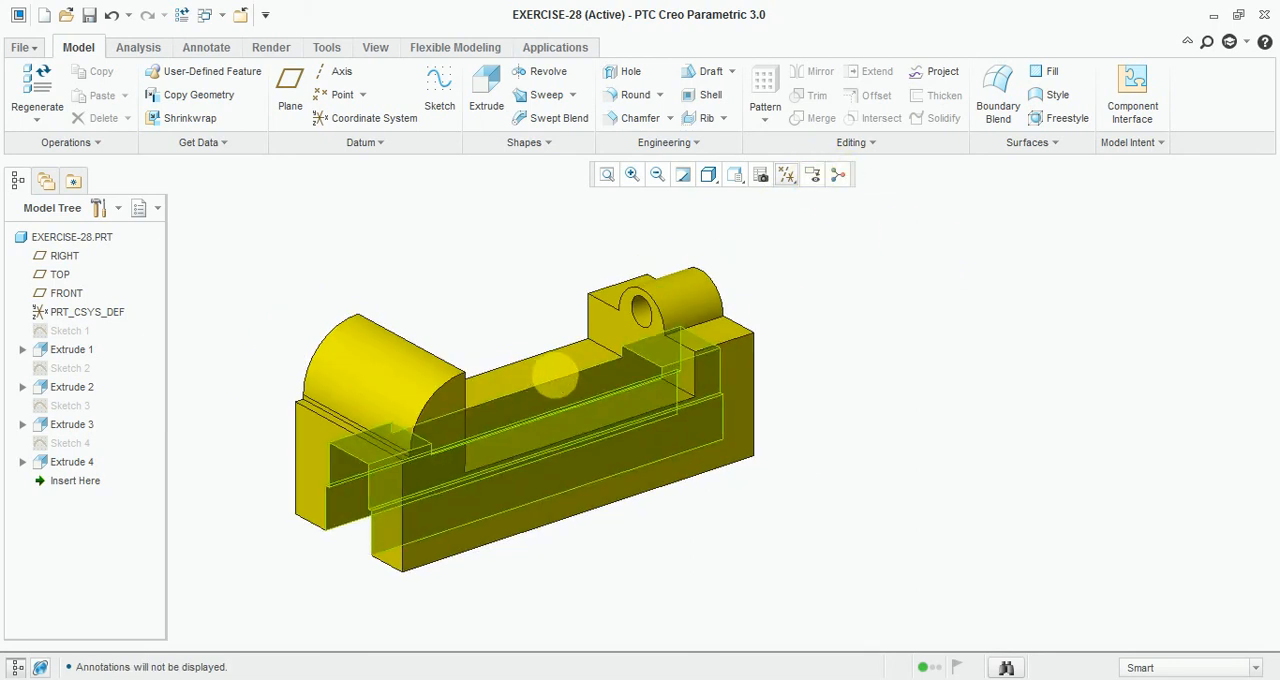